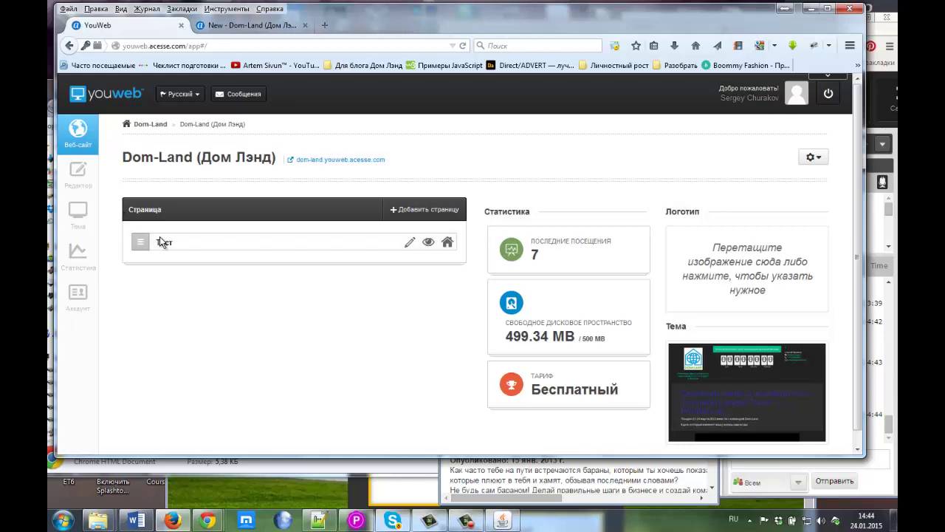
# - Open the page editor and delete the site title and the navigation bar from the top block
pyautogui.click(73, 175)
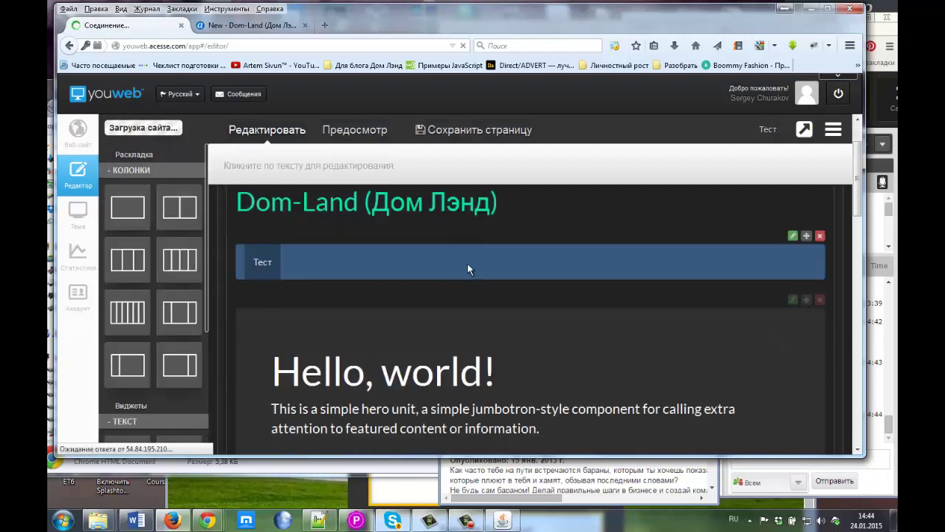
pyautogui.click(818, 234)
pyautogui.click(512, 239)
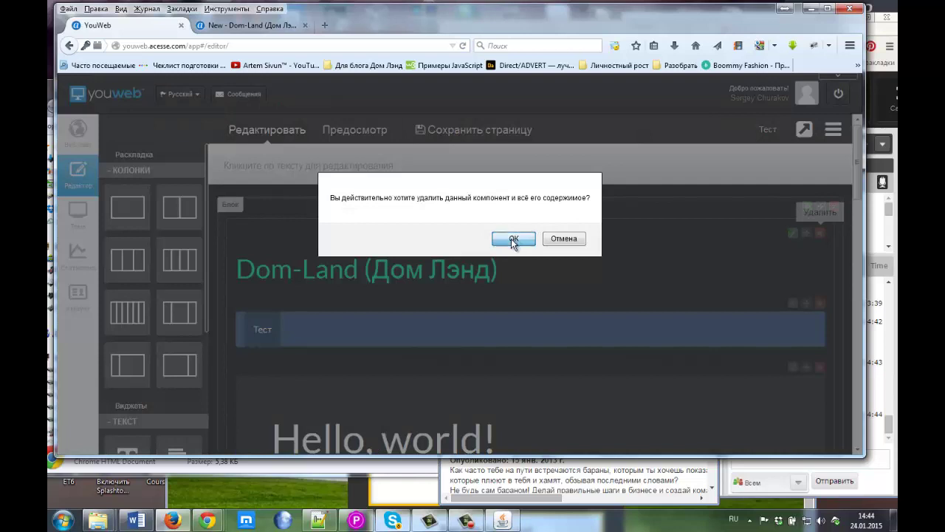
pyautogui.scroll(-2, 590, 280)
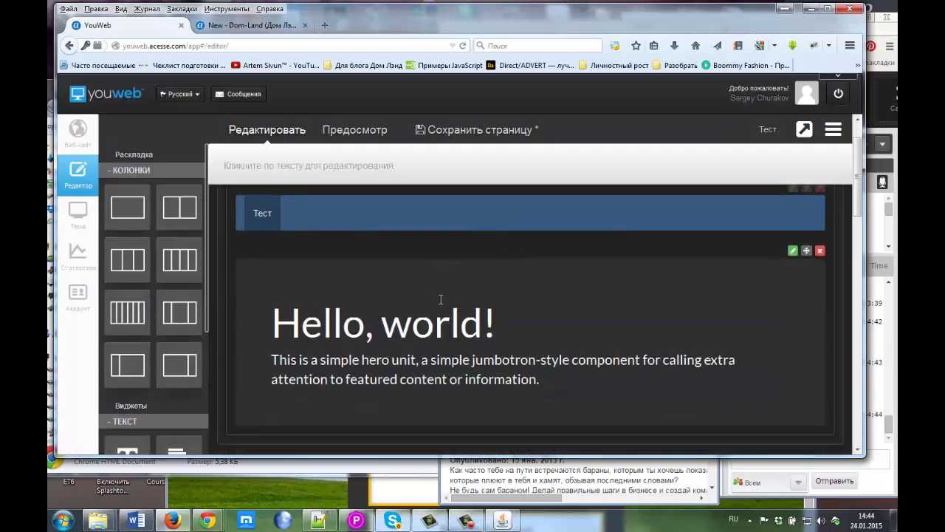
pyautogui.scroll(2, 750, 251)
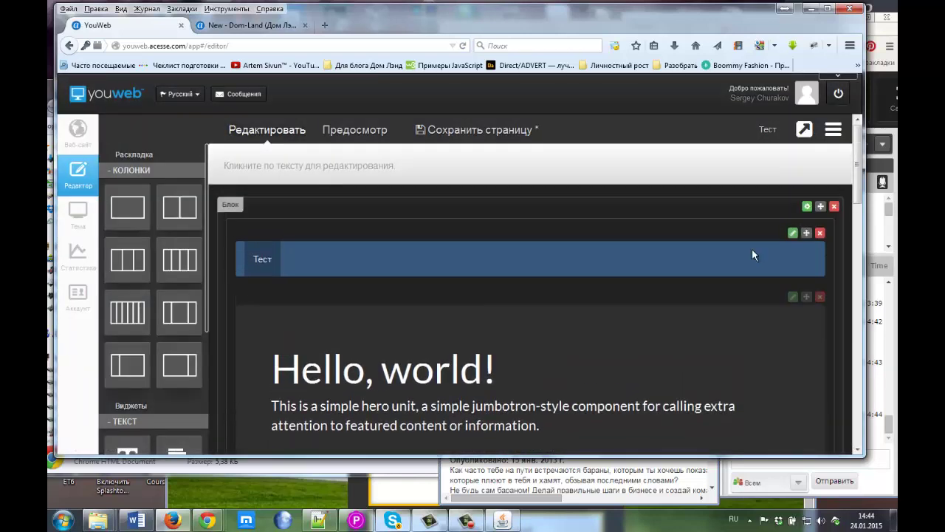
pyautogui.click(822, 234)
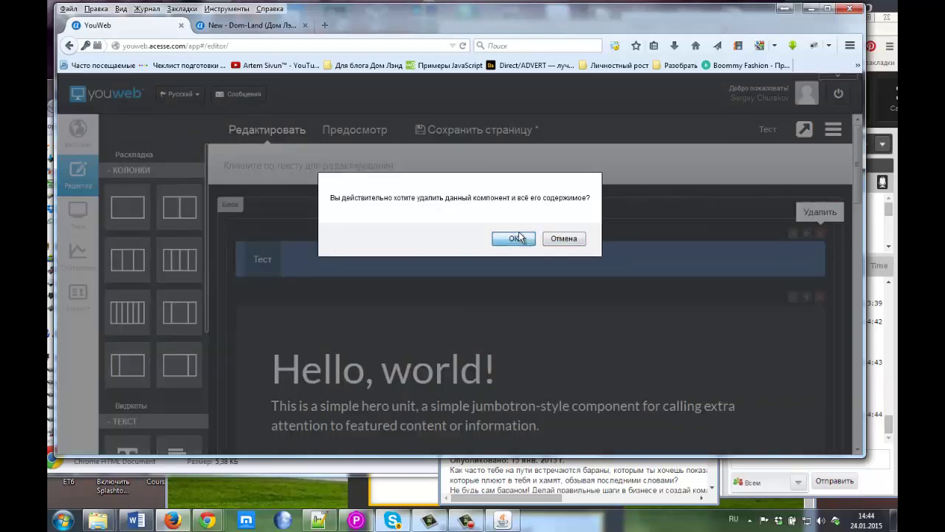
pyautogui.click(519, 237)
pyautogui.moveTo(323, 303); pyautogui.dragTo(482, 303)
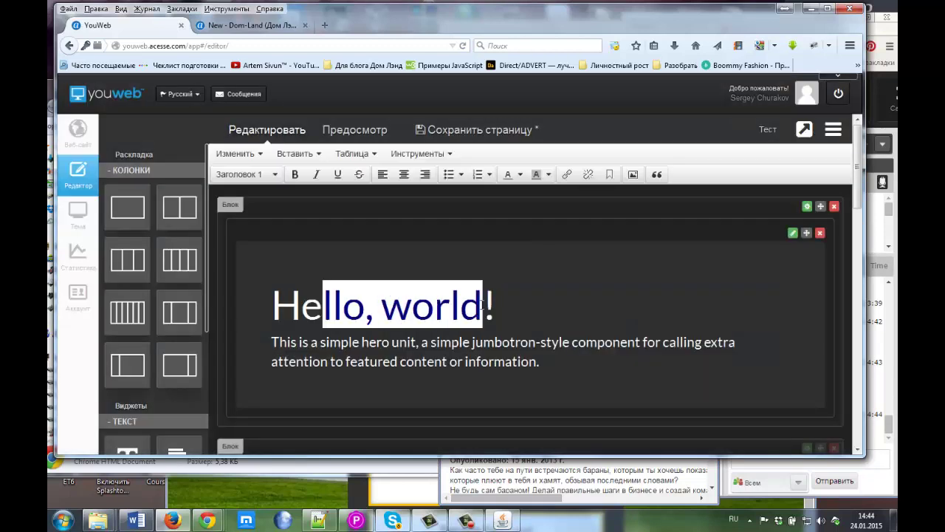
pyautogui.click(482, 302)
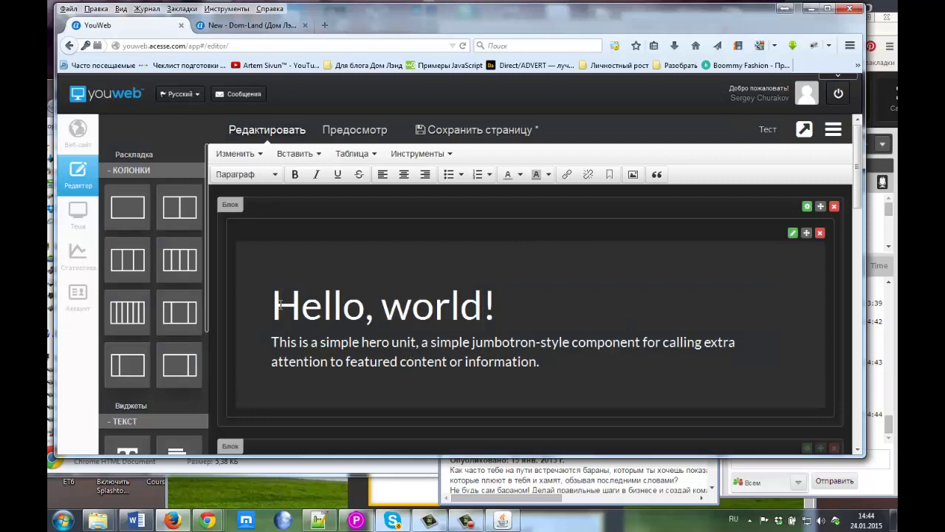
pyautogui.moveTo(280, 304); pyautogui.dragTo(496, 303)
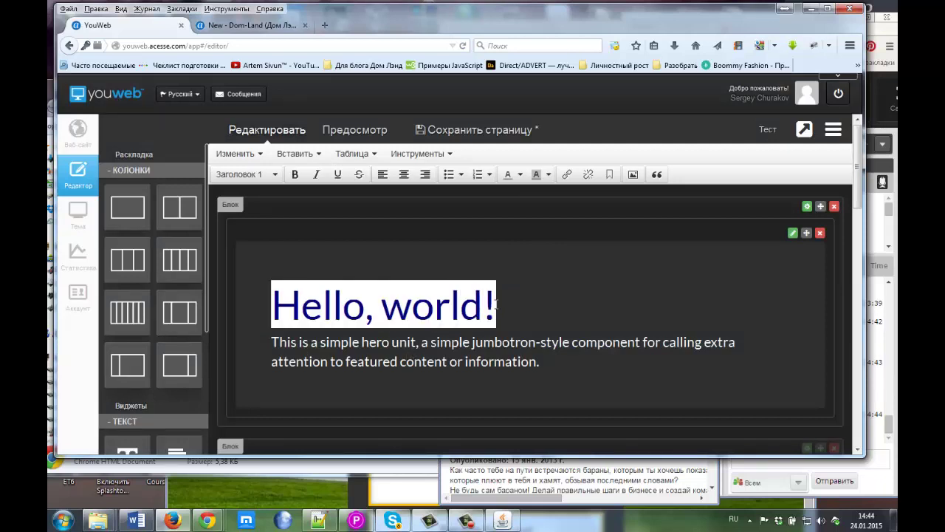
# - Browse the theme gallery and apply the GBS theme to the site
pyautogui.click(77, 212)
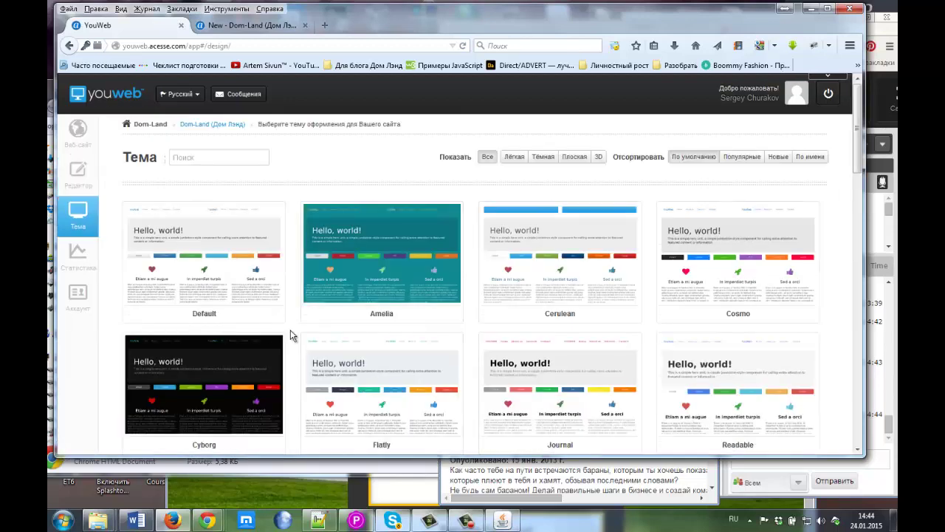
pyautogui.scroll(-4, 290, 332)
pyautogui.scroll(-2, 355, 313)
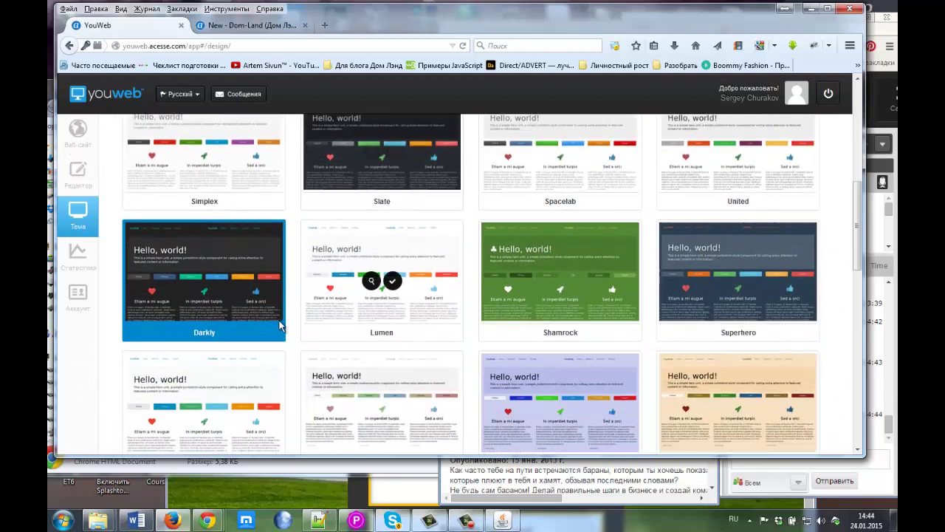
pyautogui.scroll(-3, 281, 325)
pyautogui.scroll(1, 280, 325)
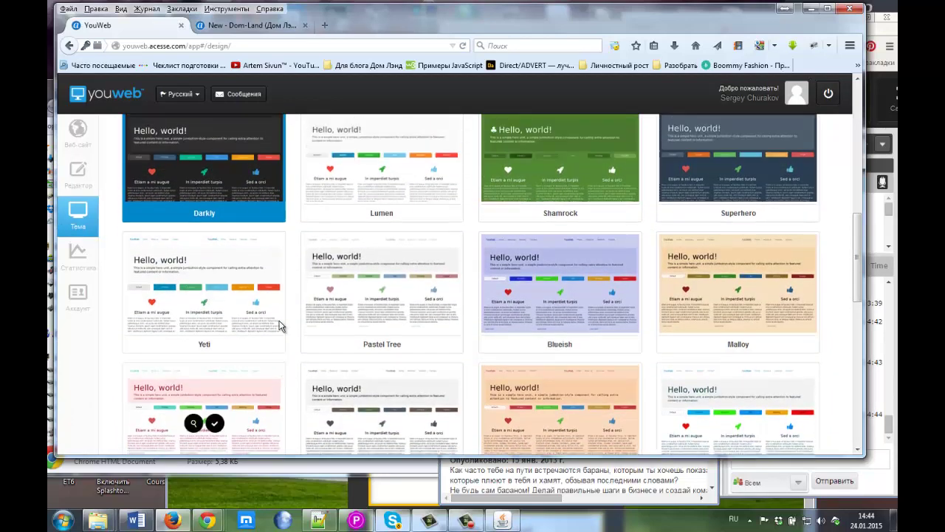
pyautogui.scroll(2, 279, 325)
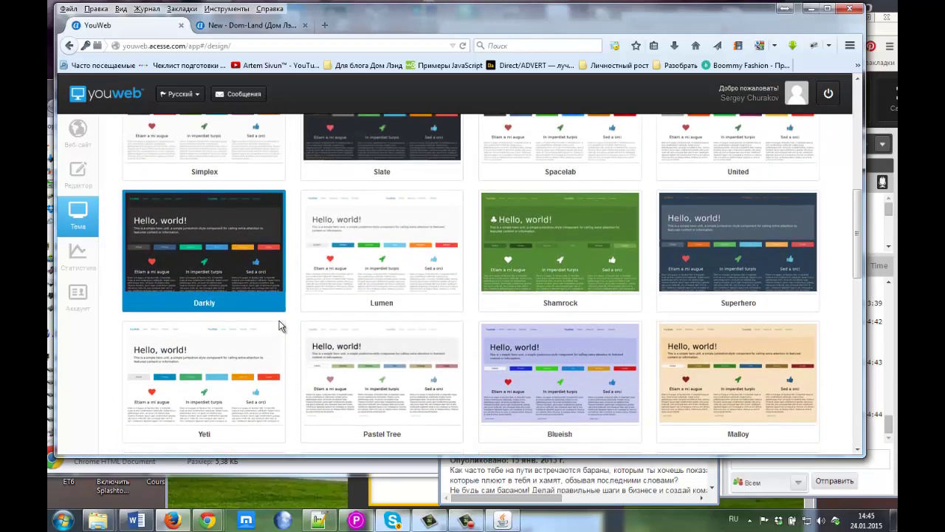
pyautogui.scroll(-3, 421, 270)
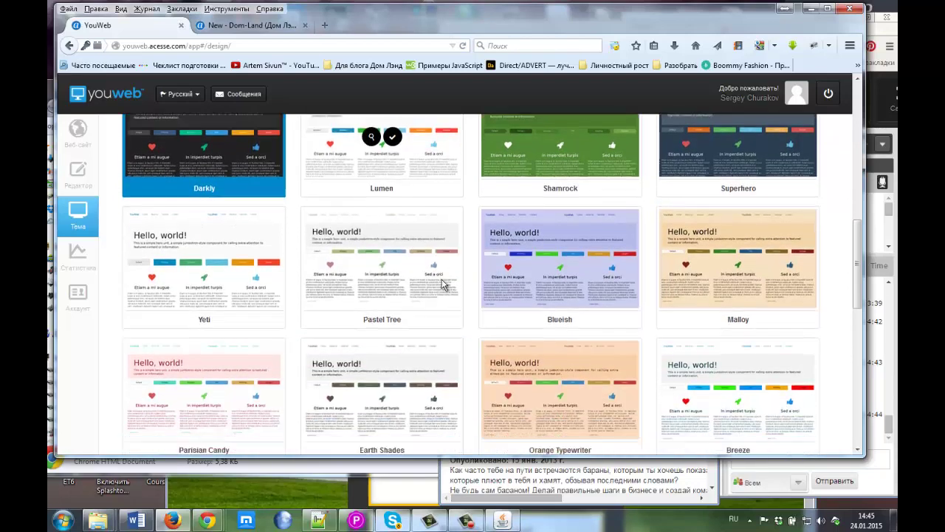
pyautogui.scroll(-6, 384, 259)
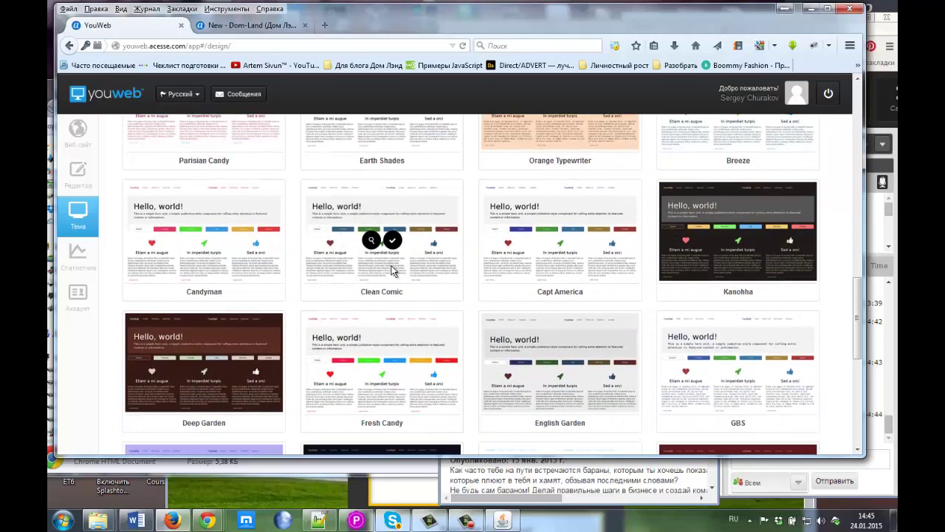
pyautogui.scroll(-5, 391, 270)
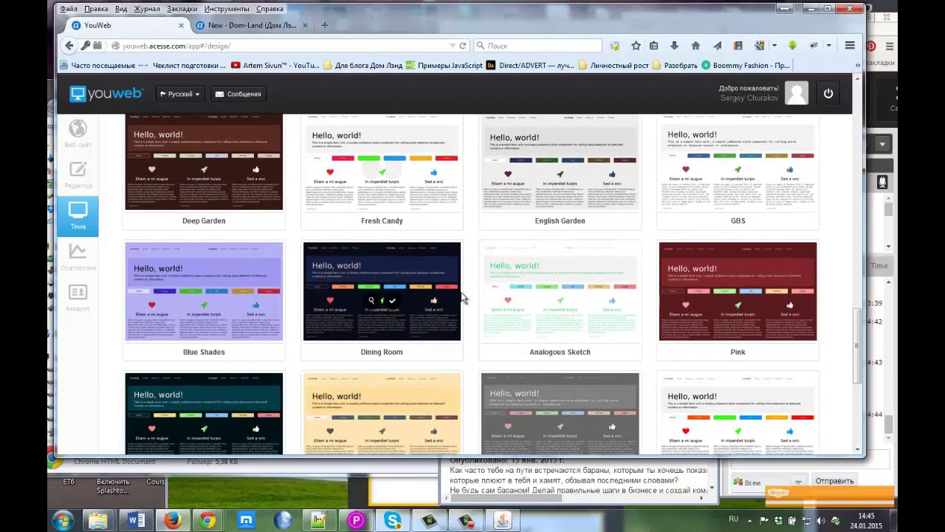
pyautogui.scroll(2, 561, 280)
pyautogui.click(749, 235)
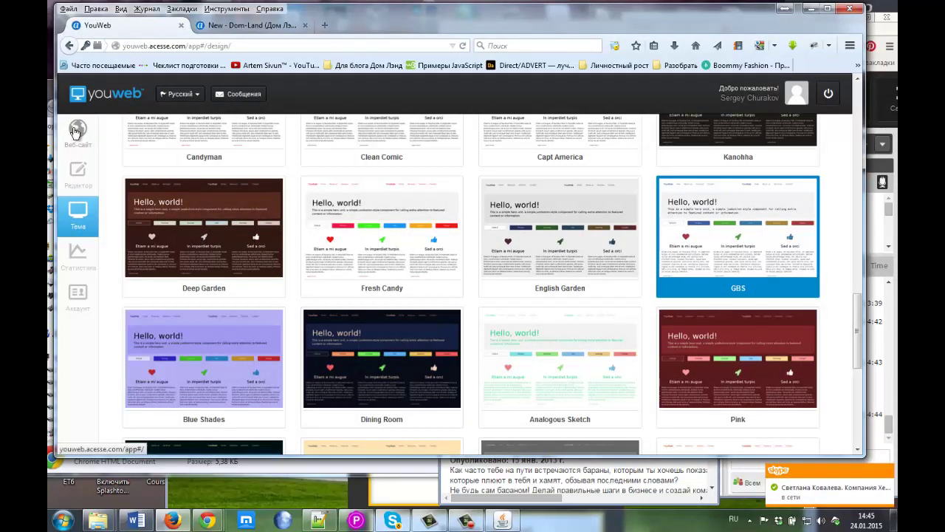
# - Reopen the "Тест" page in the editor and delete the "Dom-Land (Дом Лэнд)" title component
pyautogui.click(75, 131)
pyautogui.click(291, 244)
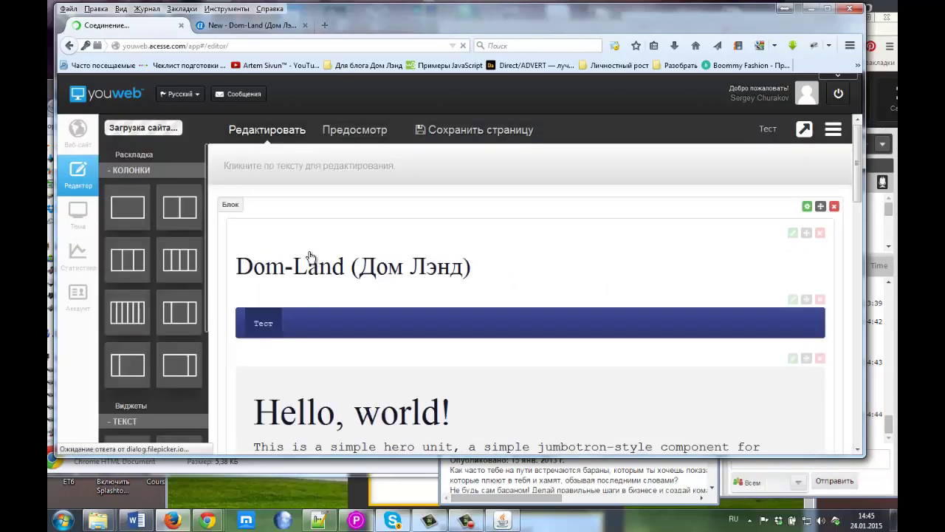
pyautogui.scroll(-3, 311, 256)
pyautogui.scroll(2, 296, 258)
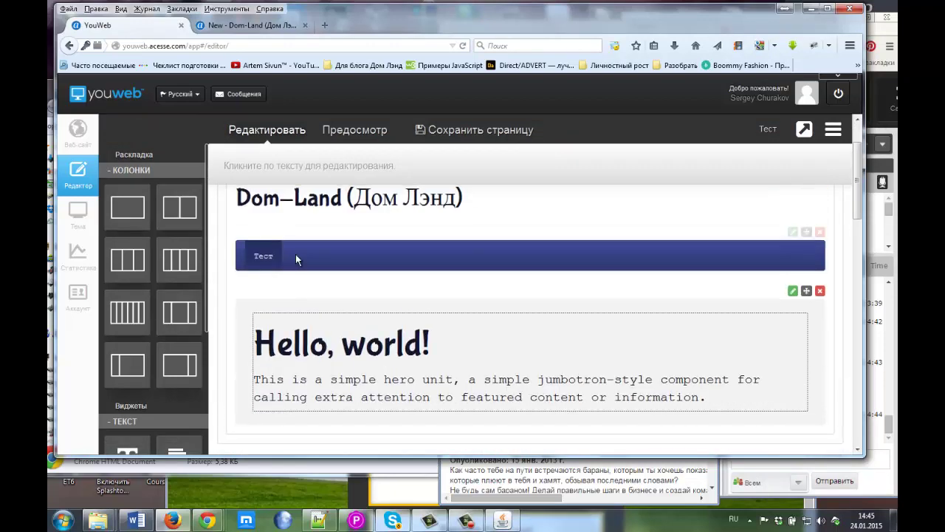
pyautogui.scroll(1, 742, 236)
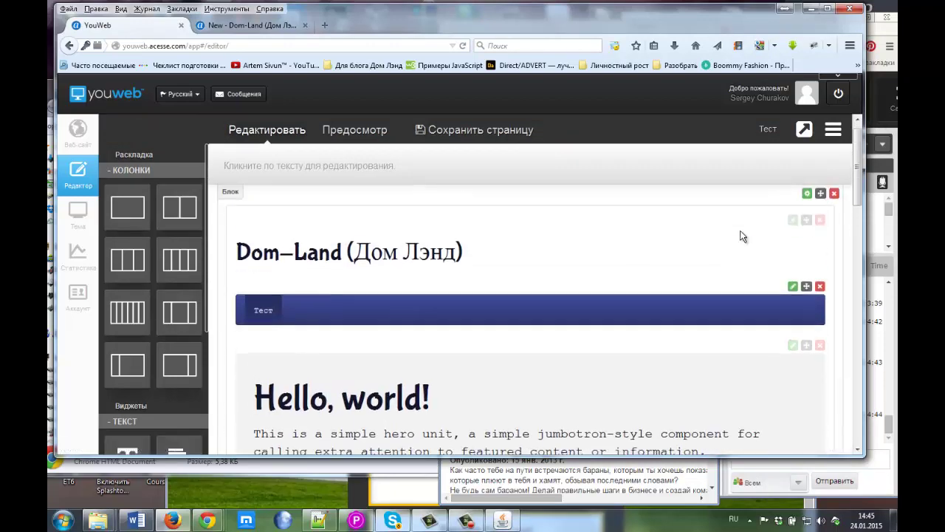
pyautogui.click(820, 233)
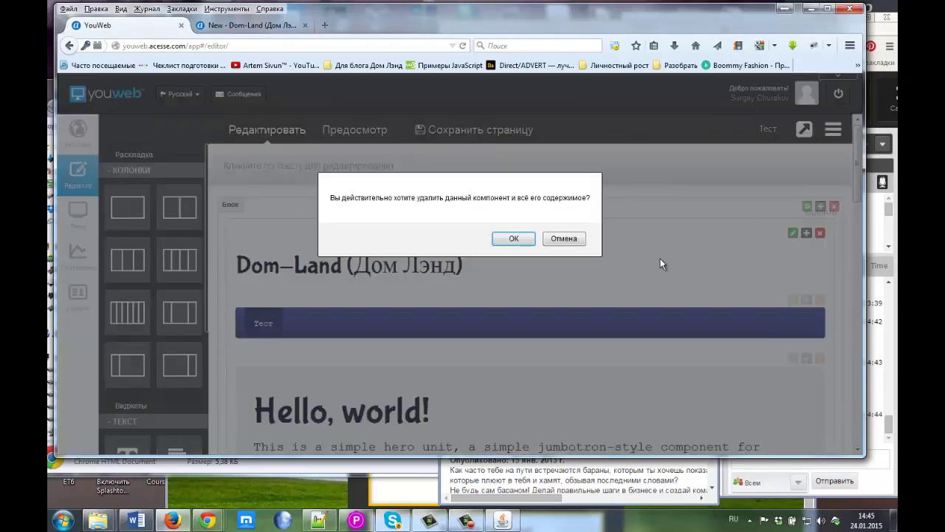
pyautogui.click(514, 239)
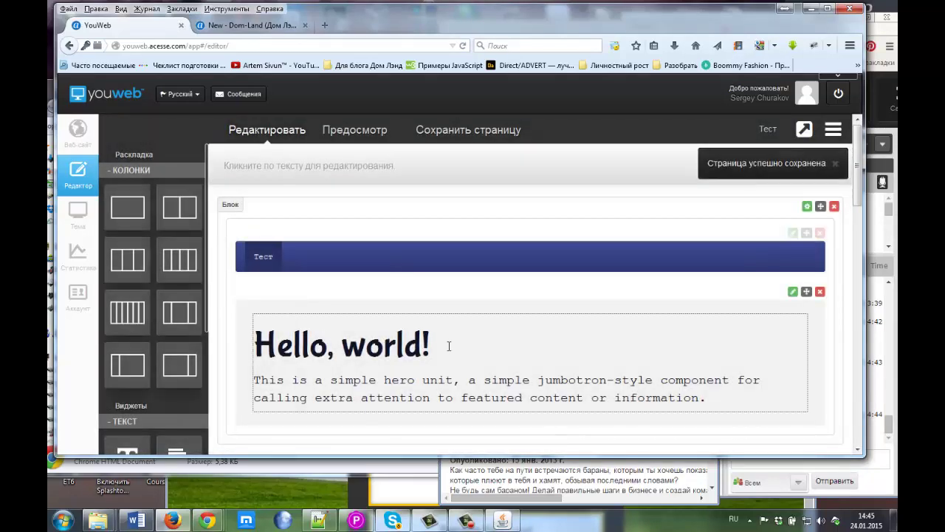
# - Delete the navigation bar and the "Hello, world!" hero unit from the top block
pyautogui.click(448, 346)
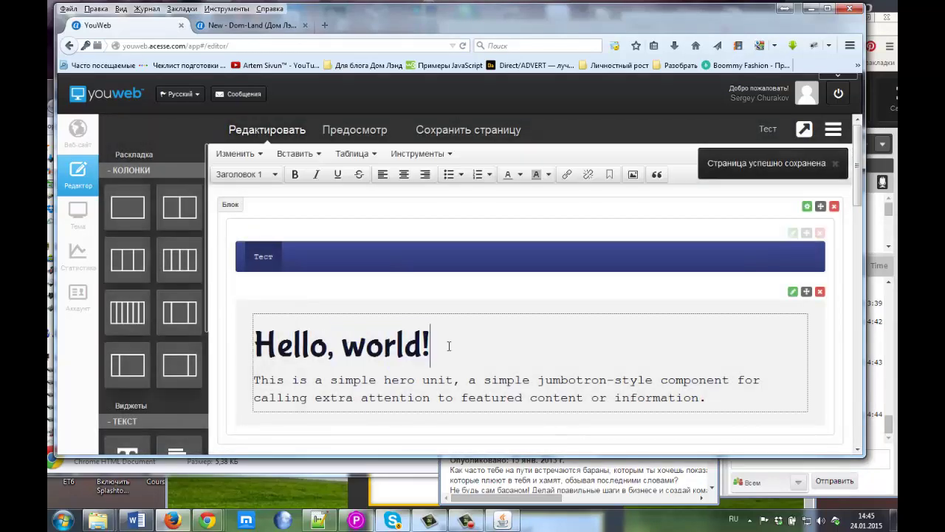
pyautogui.scroll(-3, 244, 320)
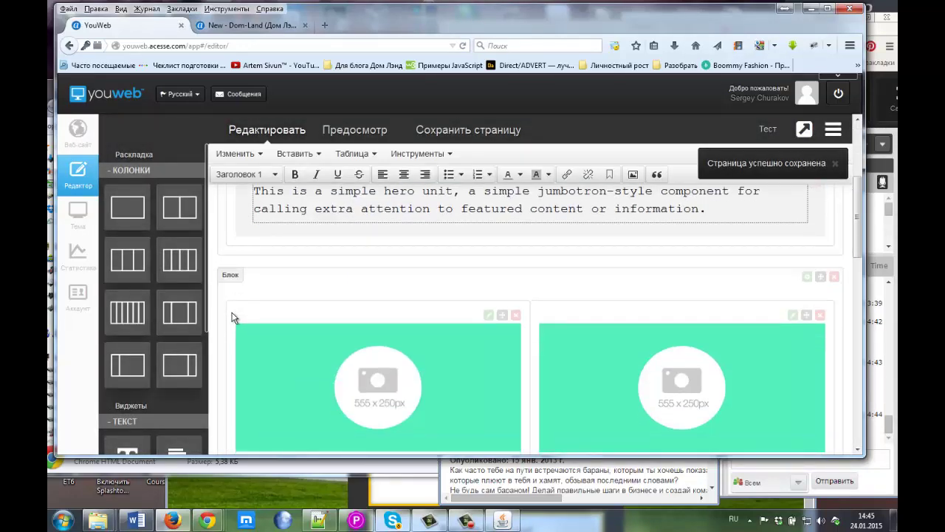
pyautogui.scroll(-2, 231, 316)
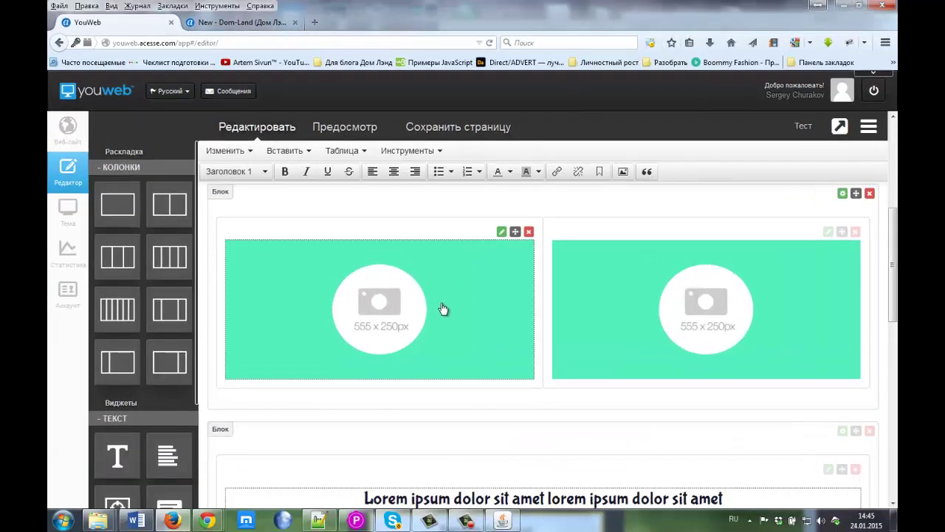
pyautogui.scroll(5, 443, 309)
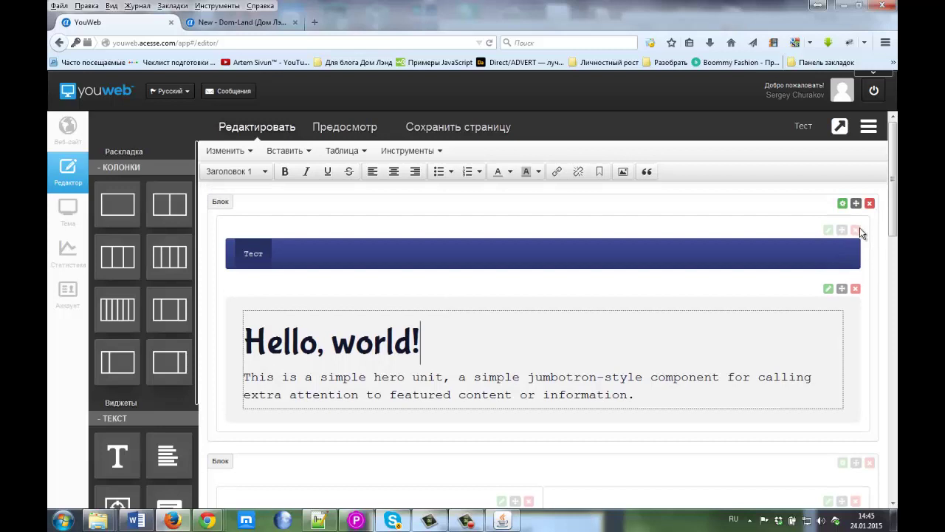
pyautogui.click(855, 231)
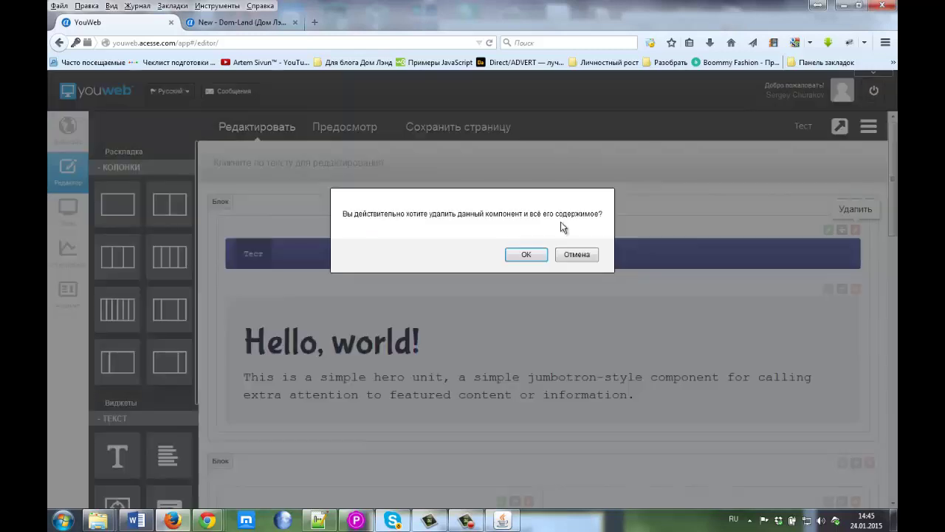
pyautogui.click(526, 254)
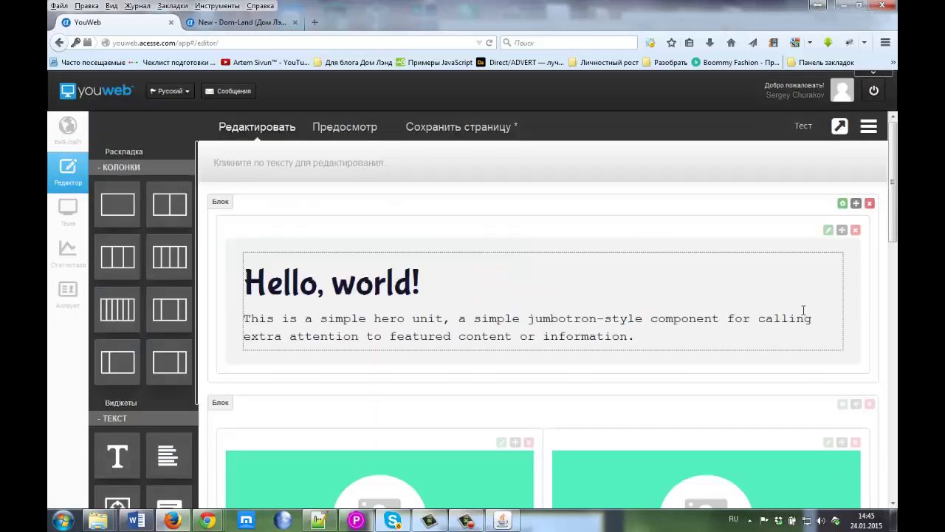
pyautogui.click(855, 230)
pyautogui.click(526, 254)
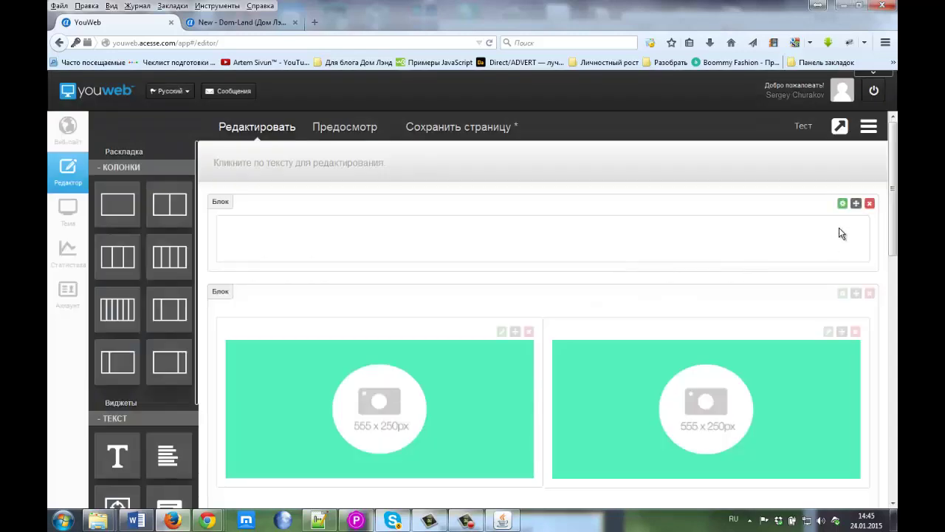
# - Delete the emptied top block, the two-image block, the centred heading block and the three-column text block
pyautogui.click(870, 204)
pyautogui.click(529, 254)
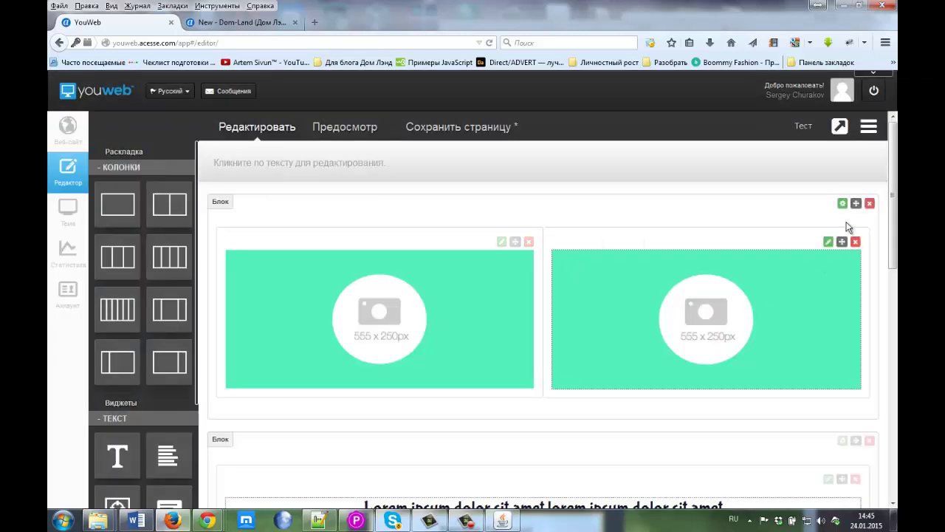
pyautogui.click(869, 203)
pyautogui.click(509, 258)
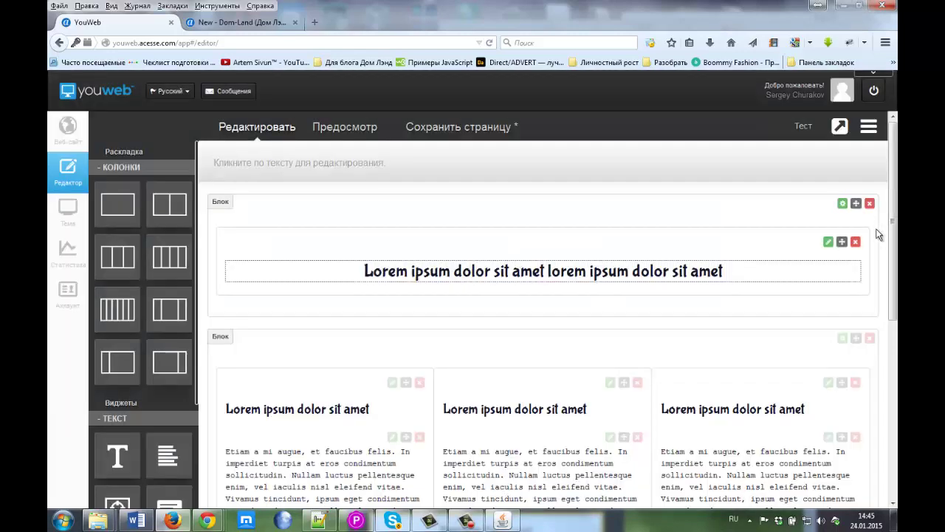
pyautogui.click(870, 204)
pyautogui.click(528, 260)
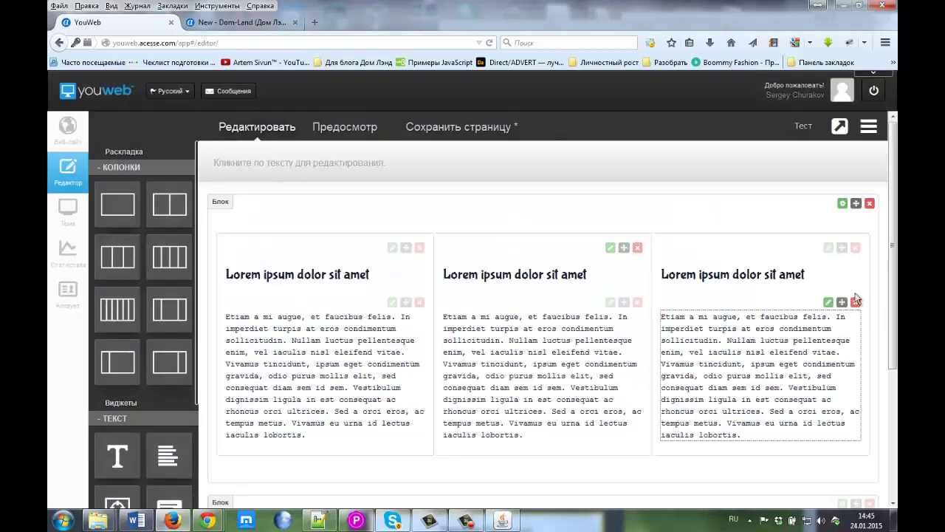
pyautogui.click(870, 203)
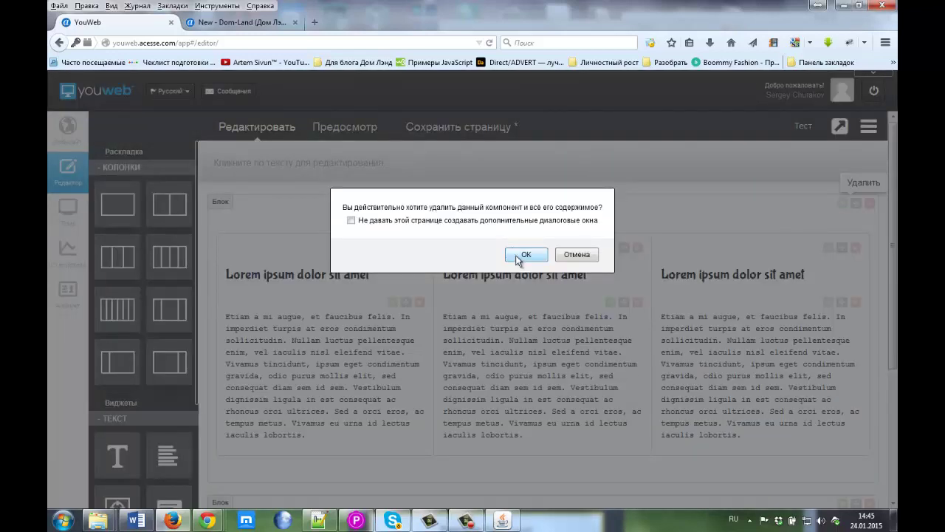
pyautogui.click(518, 258)
pyautogui.click(467, 520)
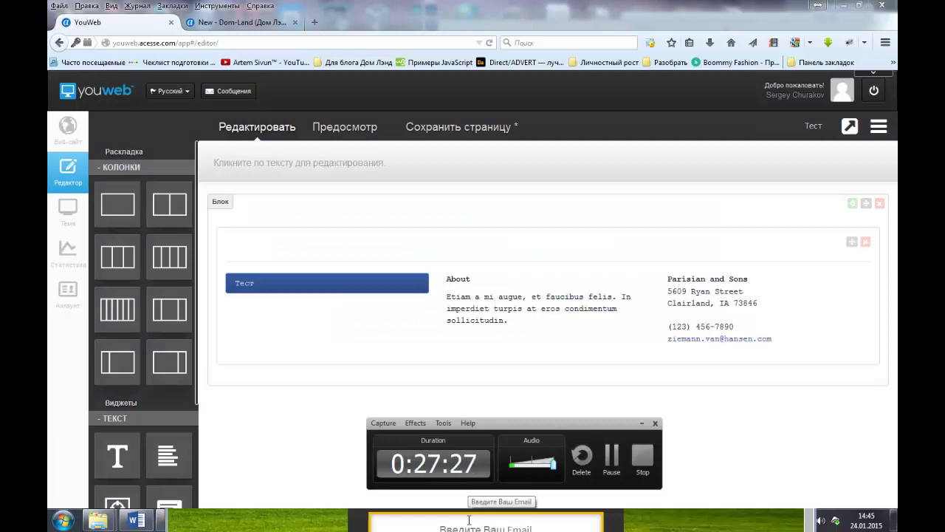
pyautogui.click(469, 520)
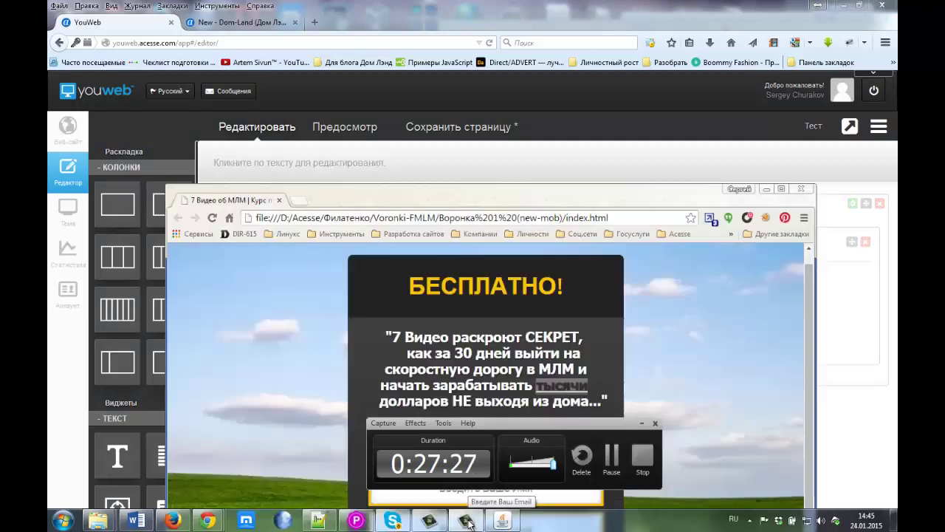
pyautogui.click(643, 423)
pyautogui.click(482, 167)
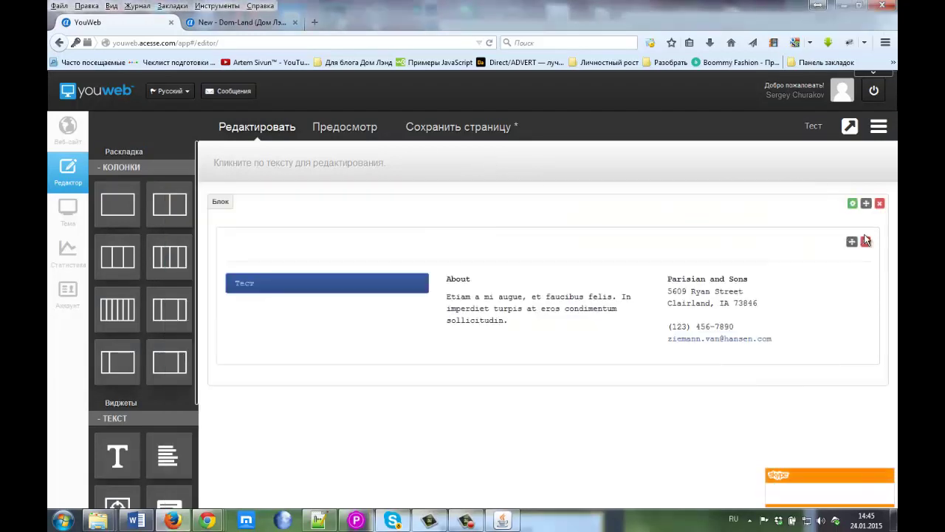
# - Delete the remaining block with the "About" and address columns, and add a two-column block to the empty page
pyautogui.click(880, 204)
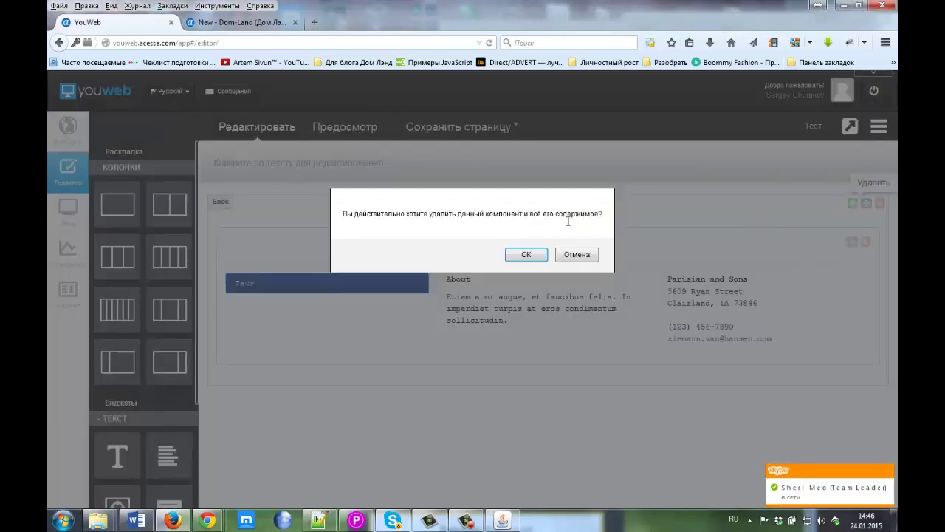
pyautogui.click(528, 255)
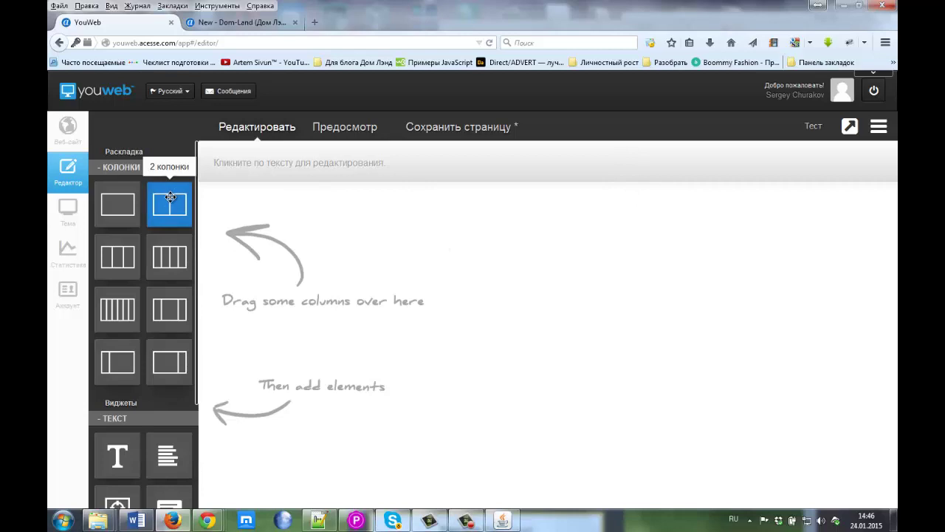
pyautogui.moveTo(170, 197); pyautogui.dragTo(352, 231)
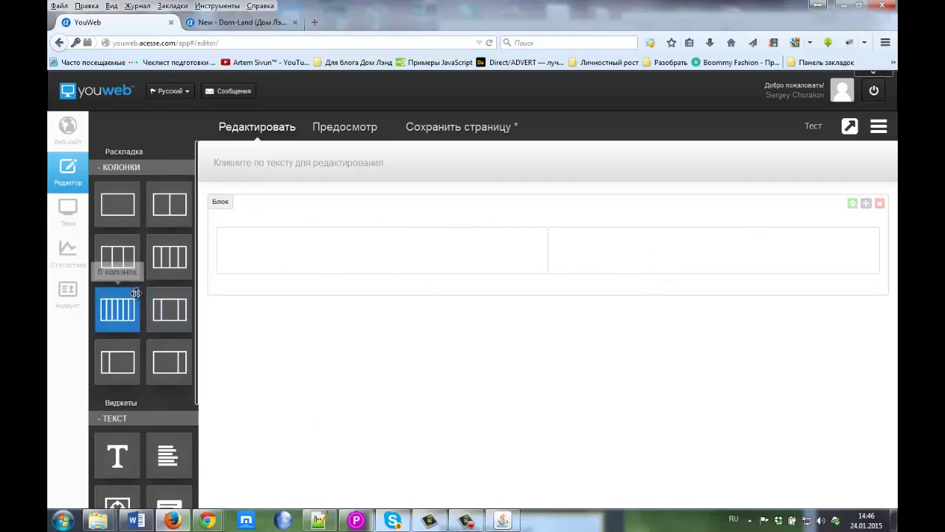
# - Place a YouTube media widget in the first column of the new block
pyautogui.scroll(-5, 136, 293)
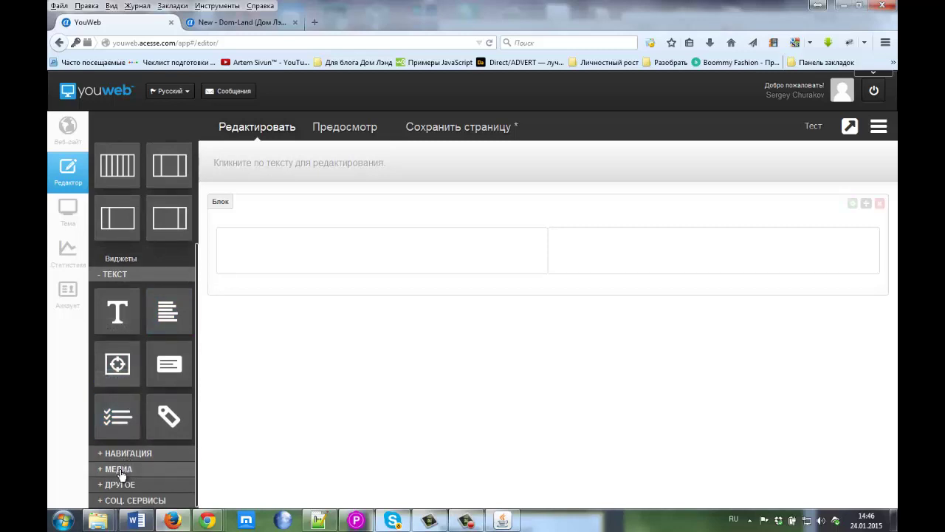
pyautogui.click(107, 470)
pyautogui.scroll(-3, 150, 431)
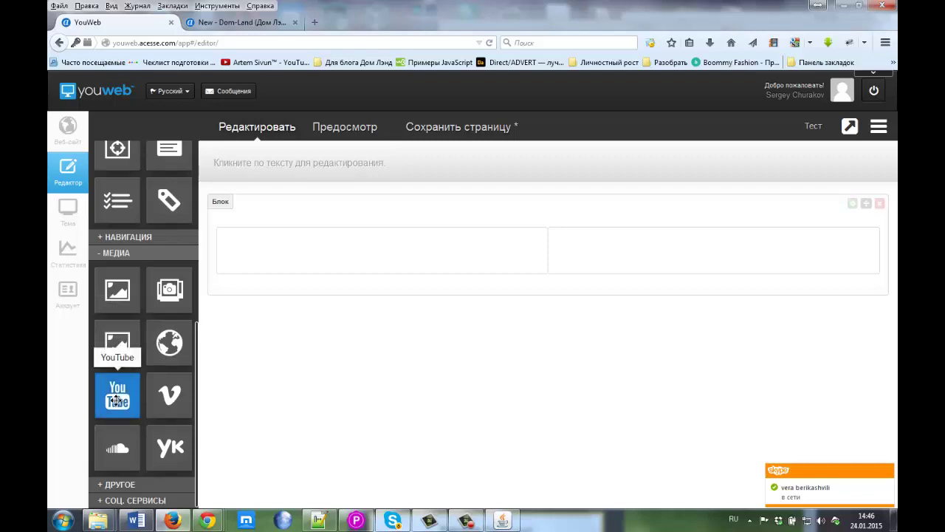
pyautogui.moveTo(120, 393); pyautogui.dragTo(361, 244)
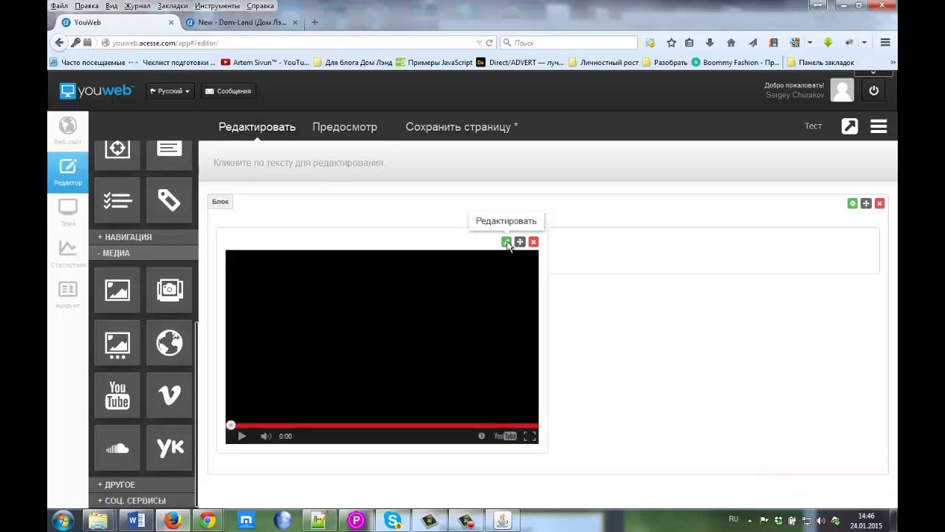
# - Open the video widget's URL settings, and copy the address of the YouTube video "Как пригласить в бизнес барана" from Chrome
pyautogui.click(506, 242)
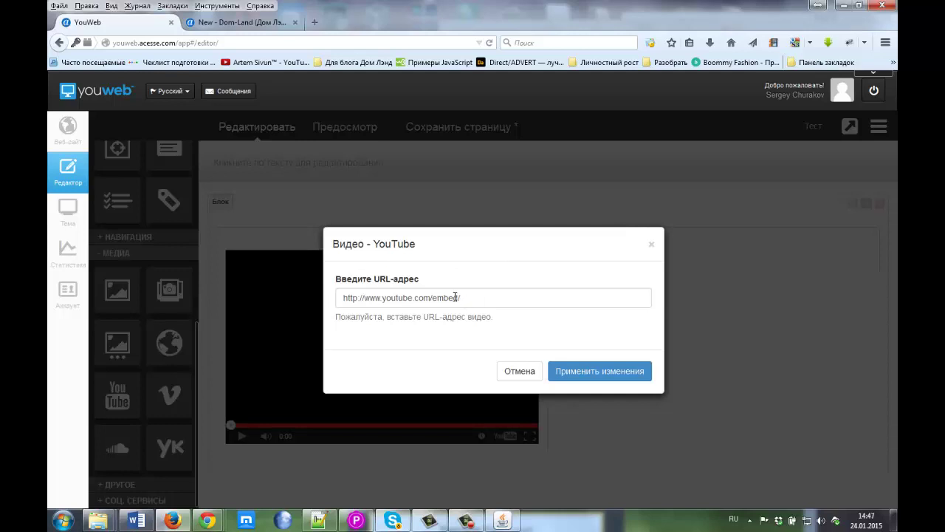
pyautogui.moveTo(209, 520)
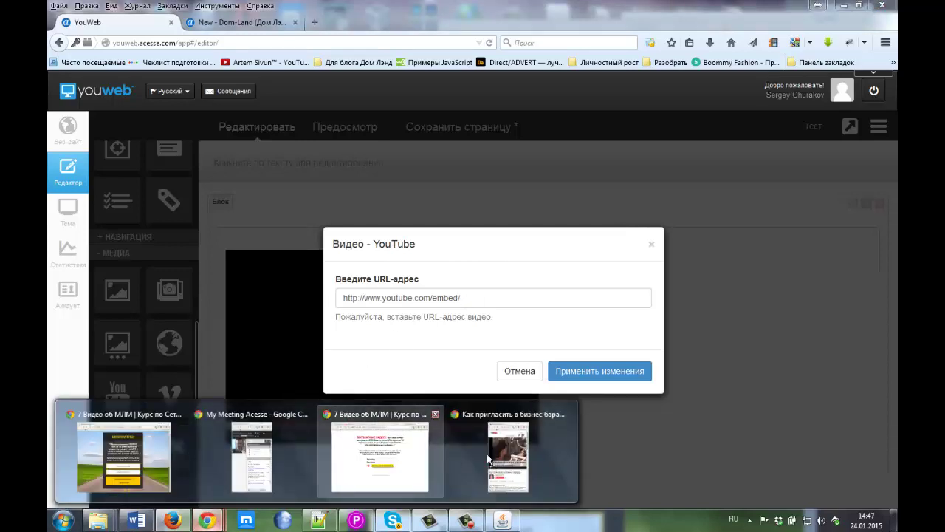
pyautogui.click(504, 457)
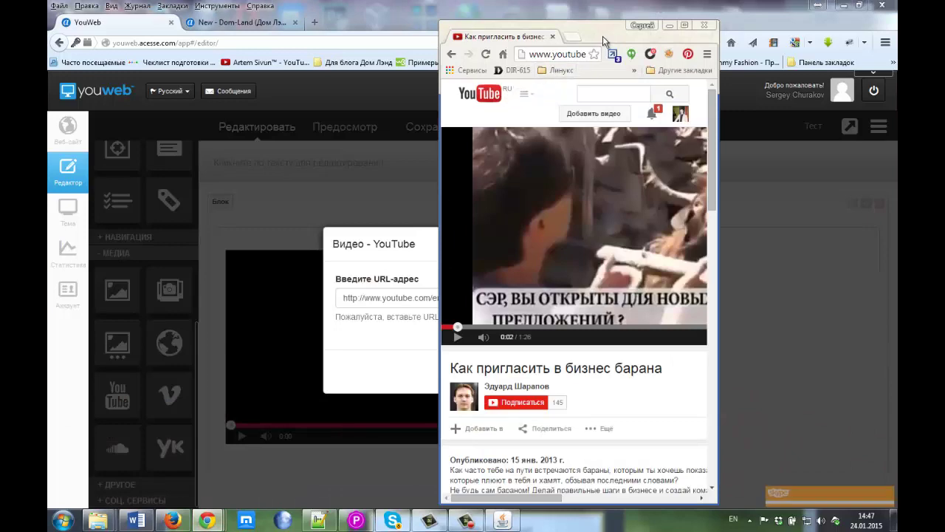
pyautogui.moveTo(613, 33); pyautogui.dragTo(559, 6)
pyautogui.click(379, 26)
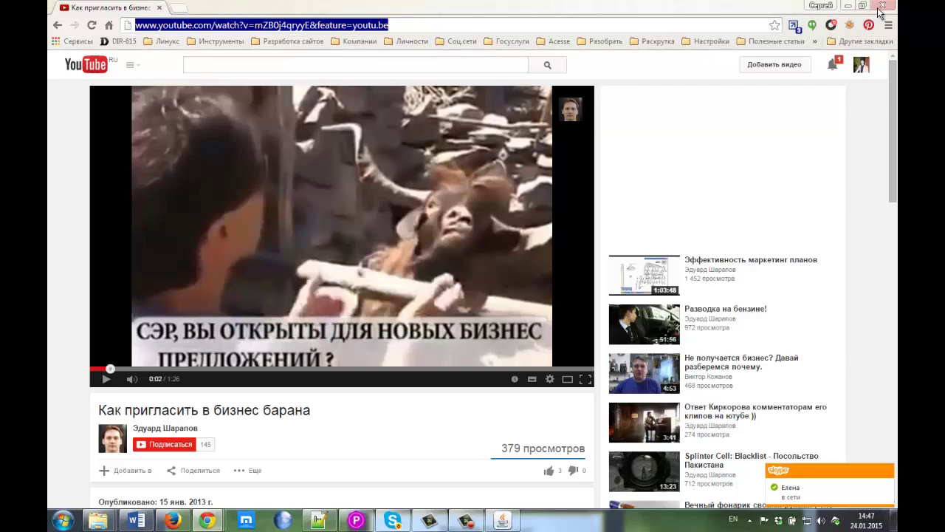
pyautogui.click(849, 6)
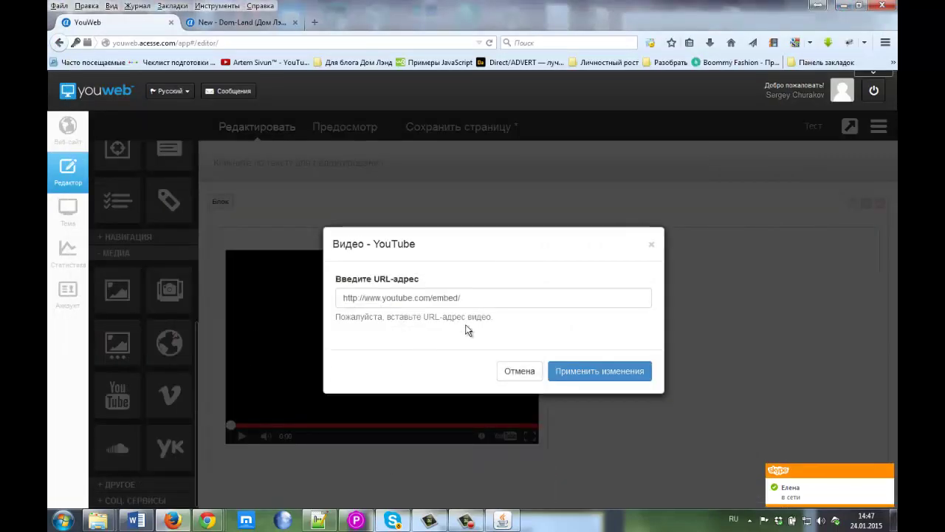
pyautogui.moveTo(478, 296); pyautogui.dragTo(300, 295)
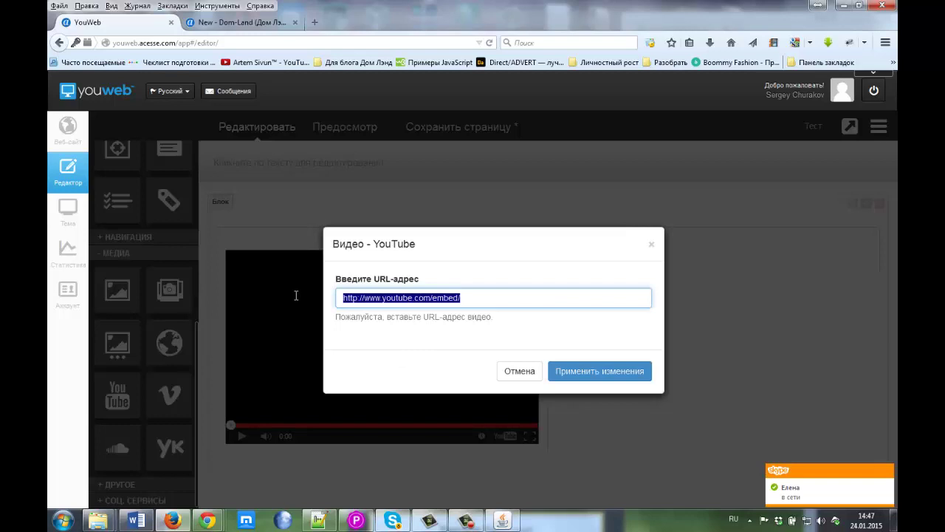
pyautogui.press('BackSpace')
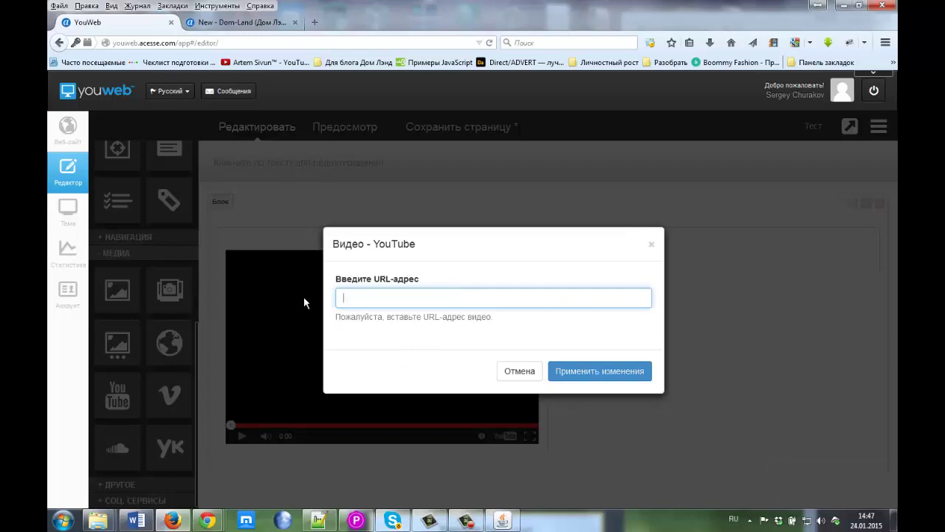
pyautogui.write('http://www.youtube.com/watch?v=mZB0I4qryyE&feature=youtu.be')
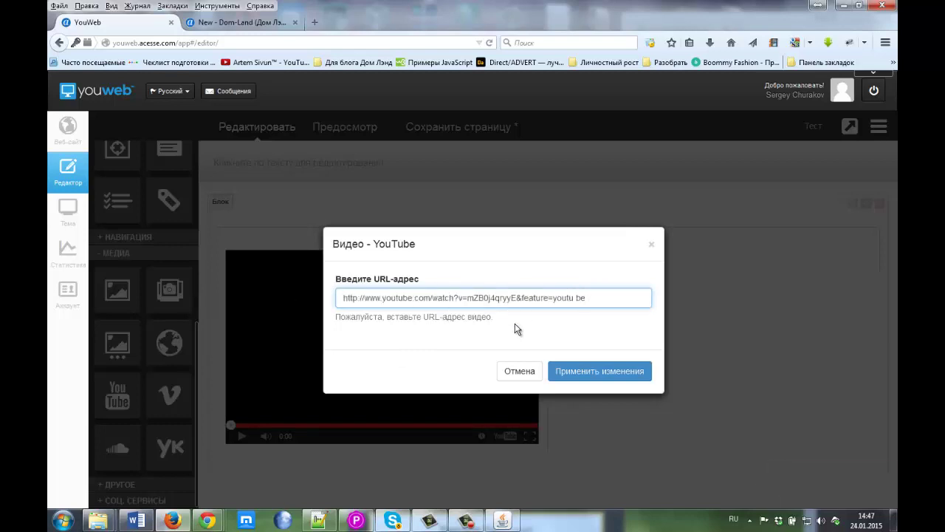
pyautogui.click(597, 373)
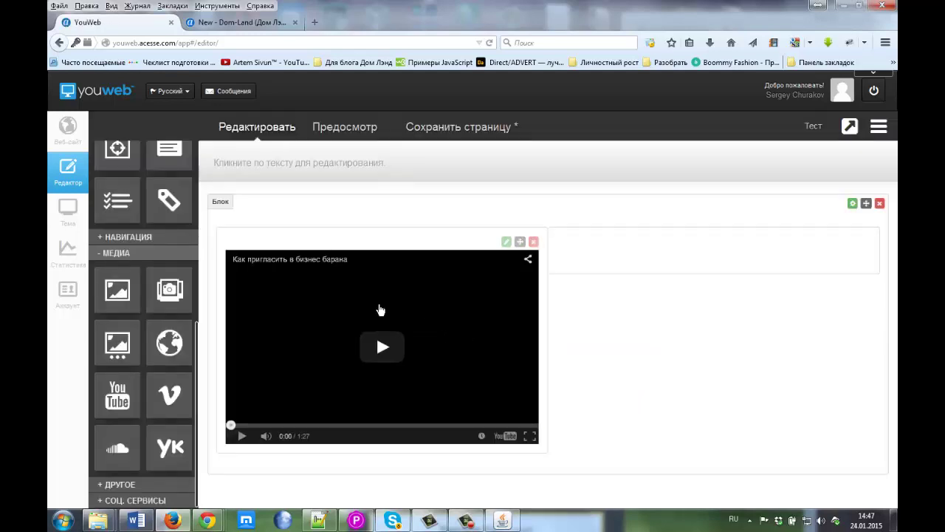
pyautogui.click(452, 127)
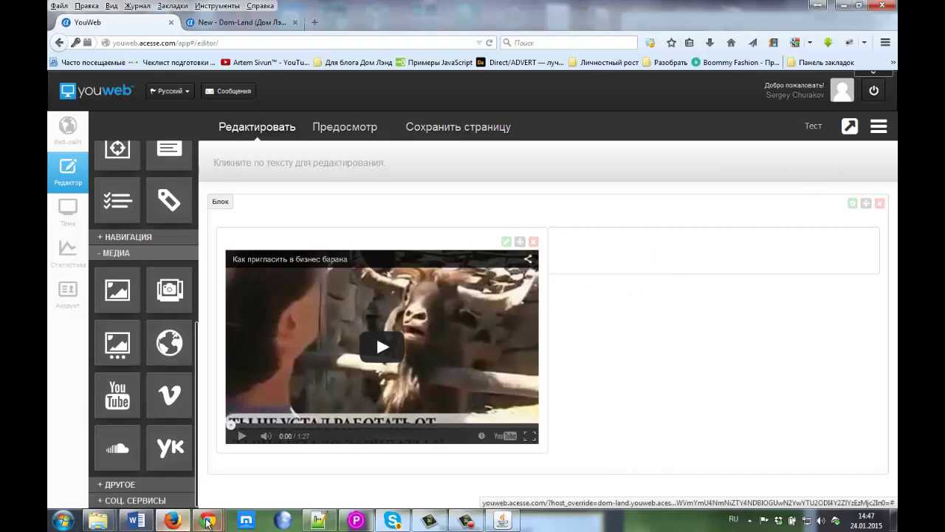
# - Copy the text from "БЕСПЛАТНО!" to "своим секретам!" on the "7 Видео об МЛМ" page in Chrome into Notepad++, replacing its existing line
pyautogui.moveTo(207, 521)
pyautogui.click(124, 481)
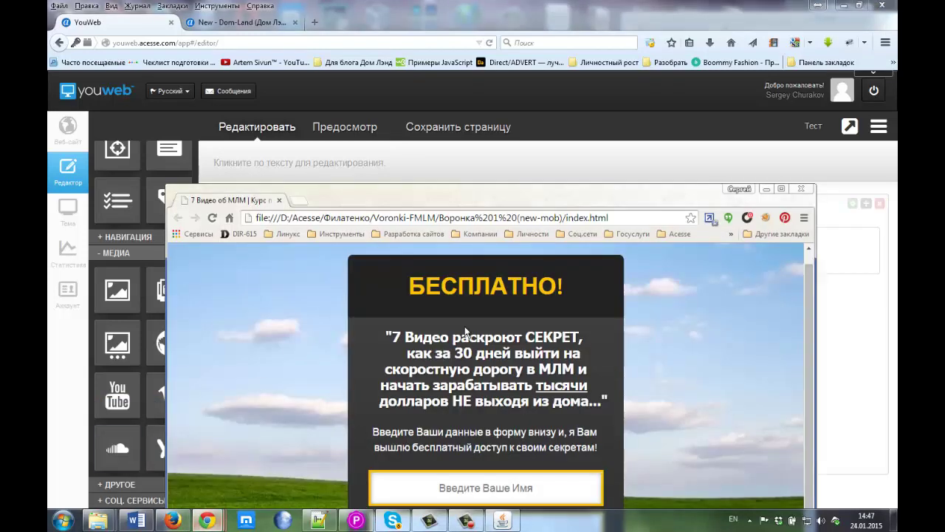
pyautogui.moveTo(480, 184); pyautogui.dragTo(494, 75)
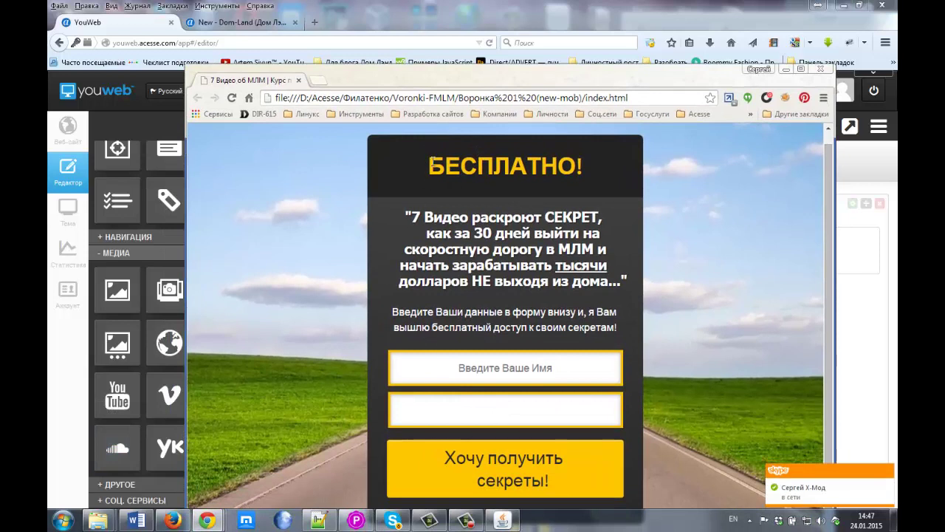
pyautogui.moveTo(431, 161); pyautogui.dragTo(588, 290)
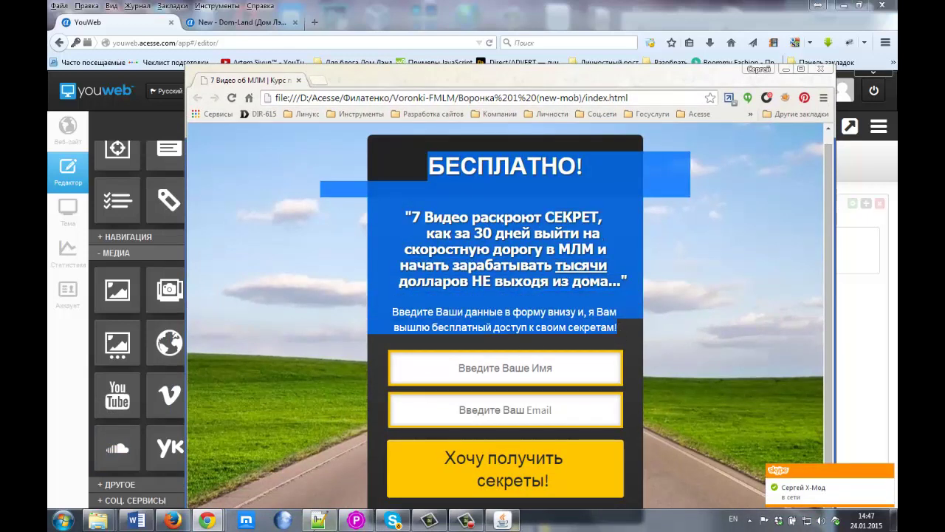
pyautogui.click(319, 520)
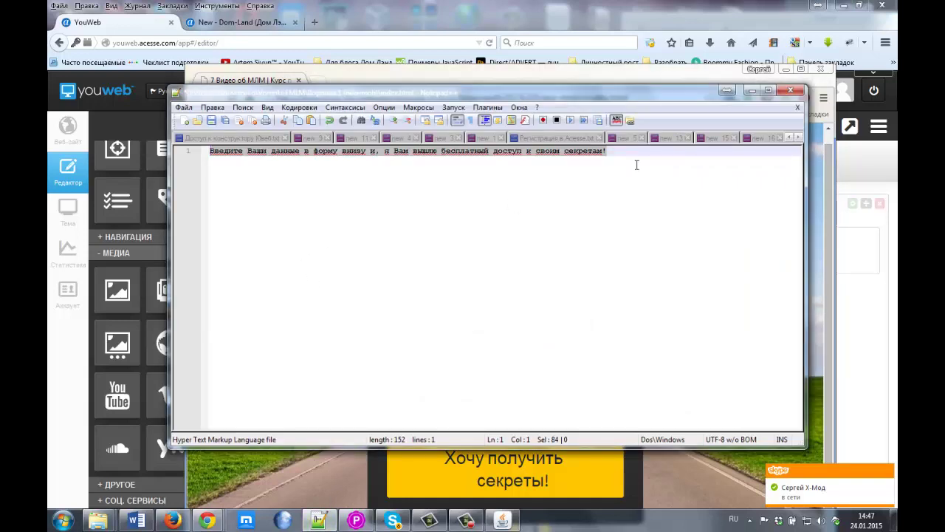
pyautogui.write('БЕСПЛАТНО! "7 Видео раскроют СЕКРЕТ,     как за 30 дней выйти на скоростную дорогу в МЛМ и начать зарабатывать тысячи     долларов НЕ выходя из дома..."  Введите Ваши данные в форму внизу и, я Вам выдаю бесплатный доступ к своим секретам!')
pyautogui.click(407, 183)
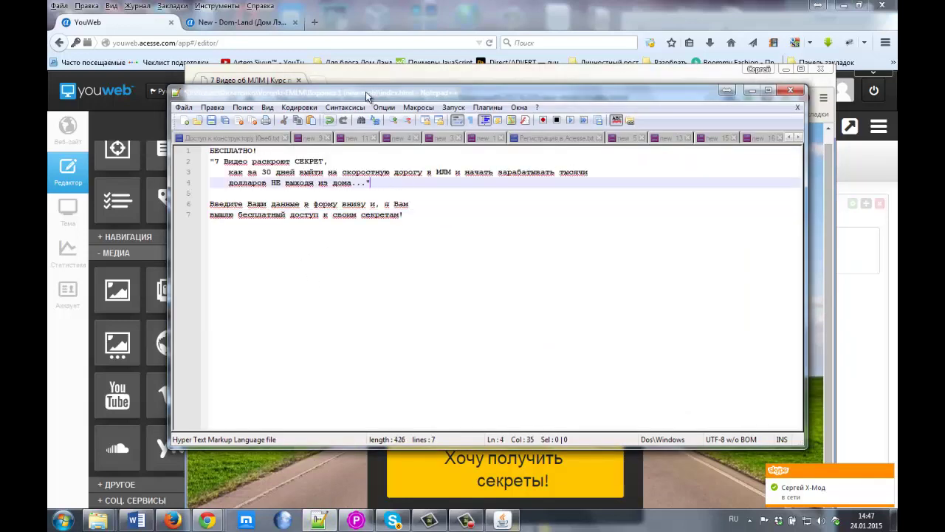
# - Copy the "БЕСПЛАТНО!" line from the Notepad++ text and switch back to the YouWeb editor in Firefox
pyautogui.moveTo(367, 93); pyautogui.dragTo(376, 77)
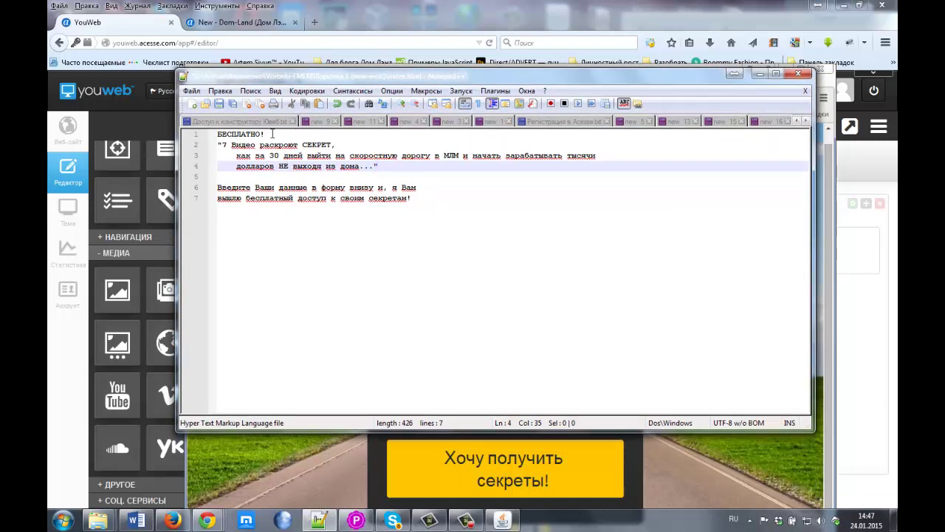
pyautogui.moveTo(273, 133); pyautogui.dragTo(214, 134)
pyautogui.hotkey('ctrl', 'c')
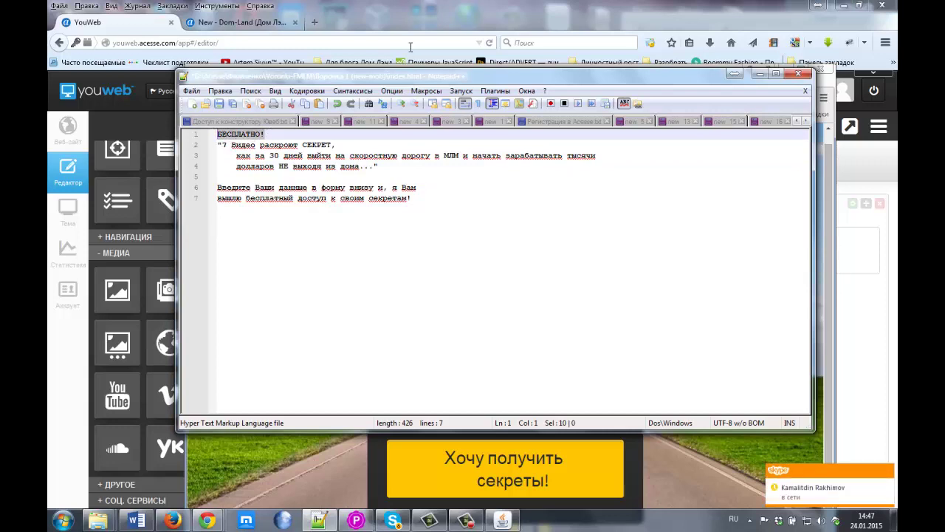
pyautogui.click(146, 28)
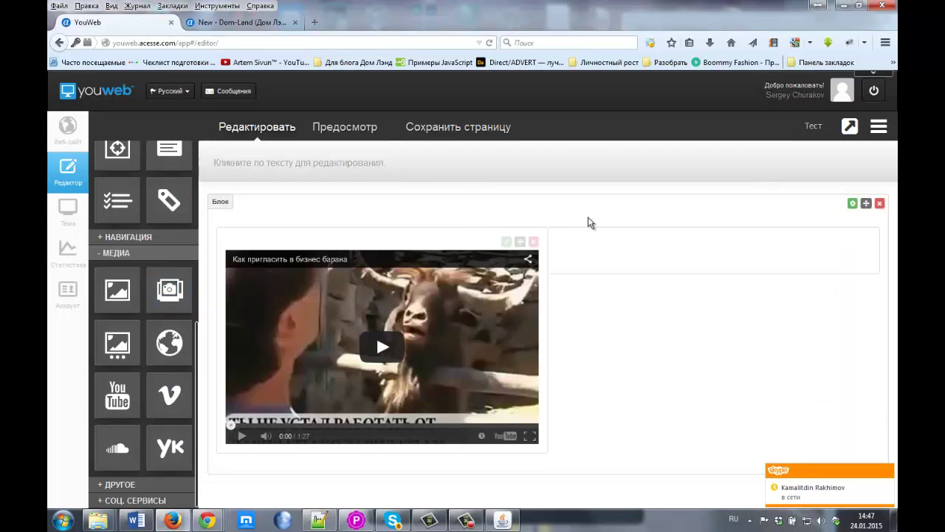
pyautogui.scroll(3, 136, 260)
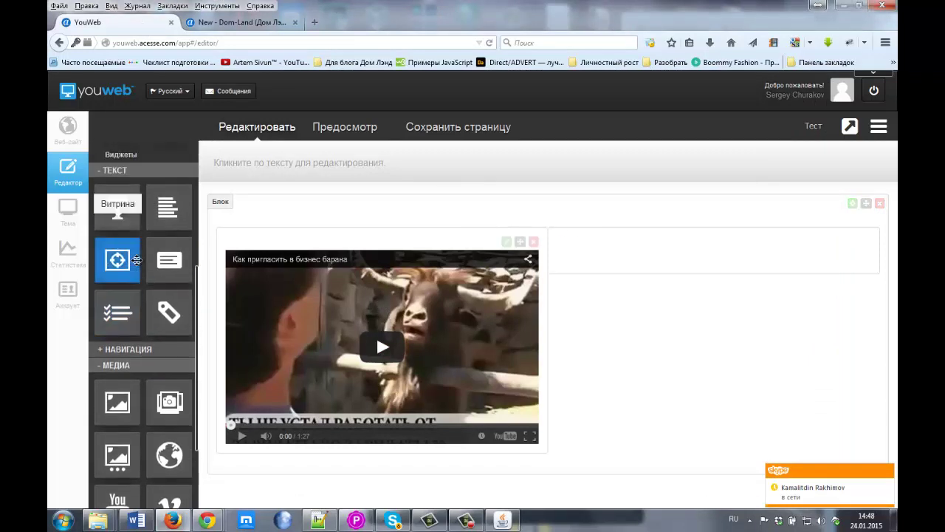
pyautogui.scroll(2, 136, 260)
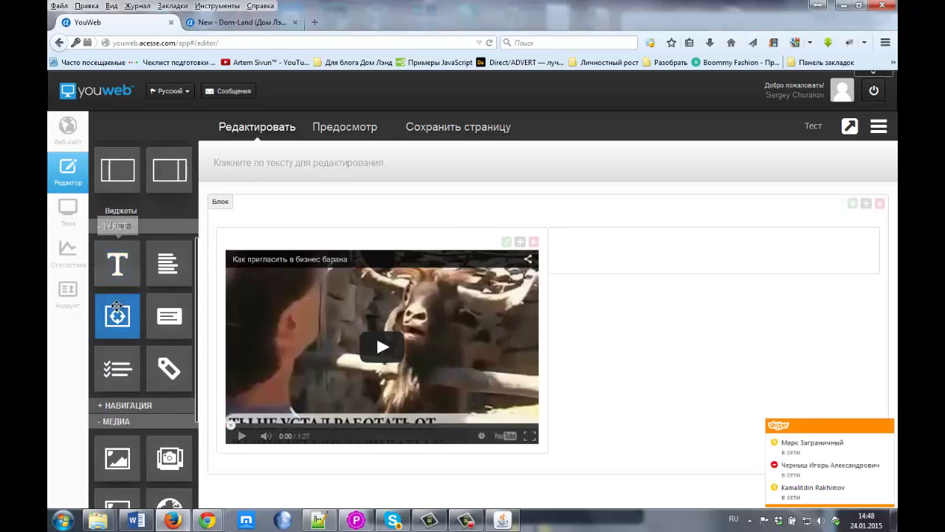
pyautogui.moveTo(117, 316); pyautogui.dragTo(134, 306)
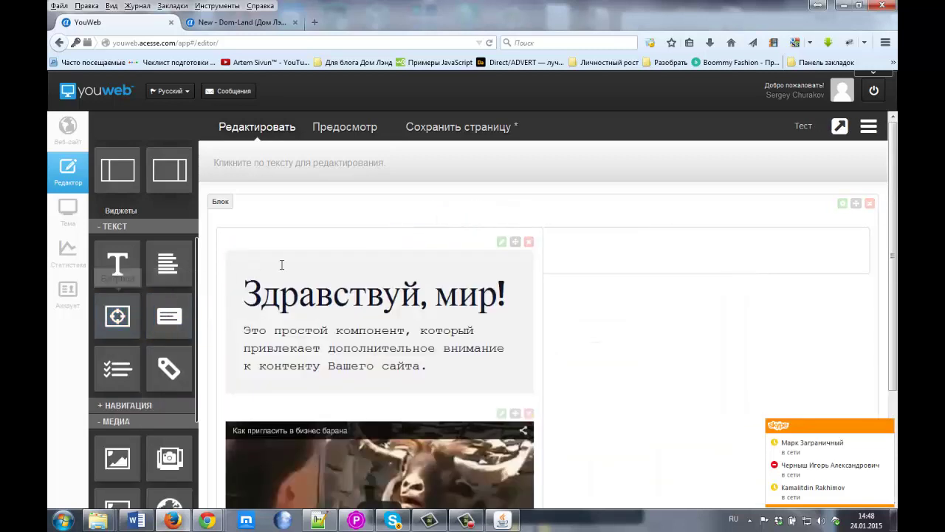
pyautogui.click(529, 242)
pyautogui.click(525, 255)
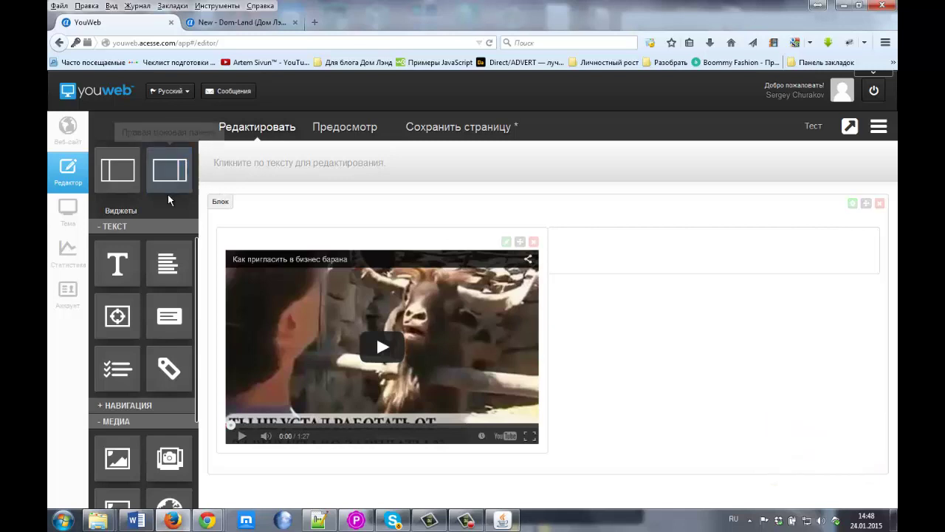
# - Add a one-column block above the video block and place a "Витрина" widget in it
pyautogui.scroll(3, 144, 221)
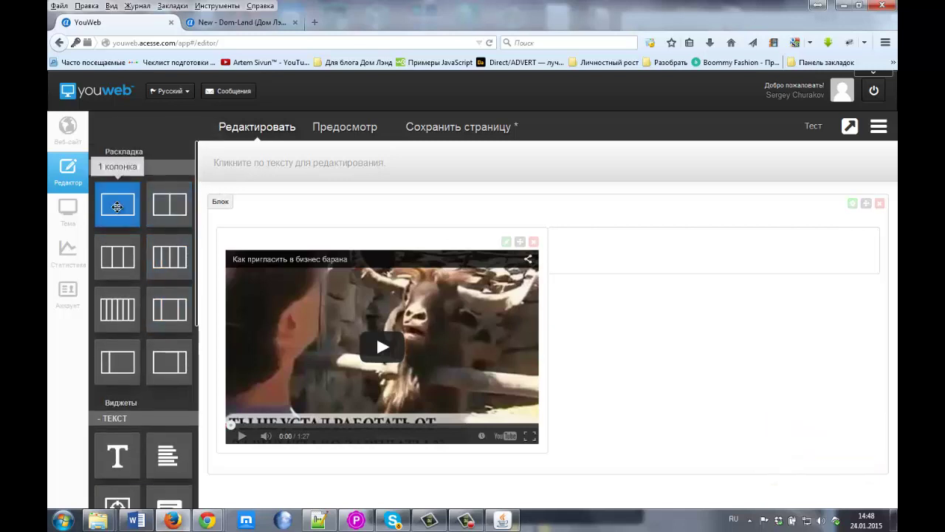
pyautogui.moveTo(118, 206); pyautogui.dragTo(423, 204)
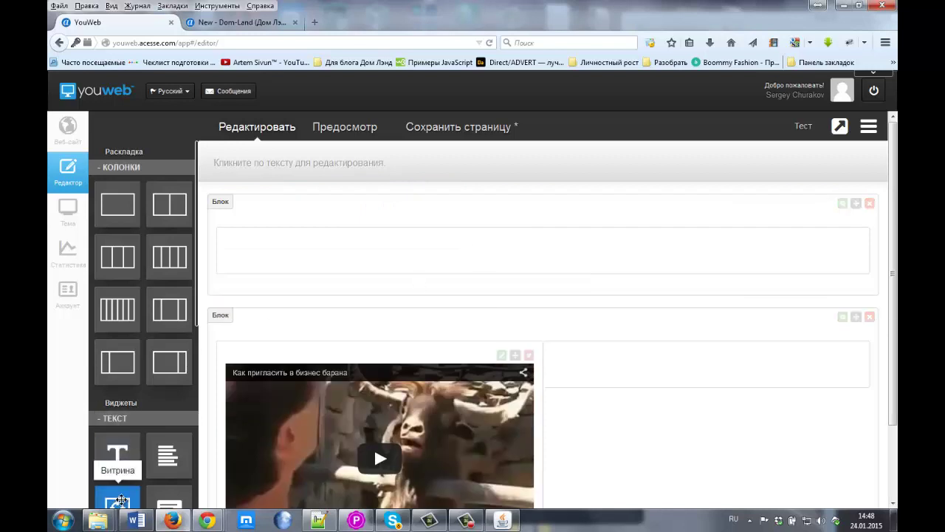
pyautogui.moveTo(120, 500); pyautogui.dragTo(486, 222)
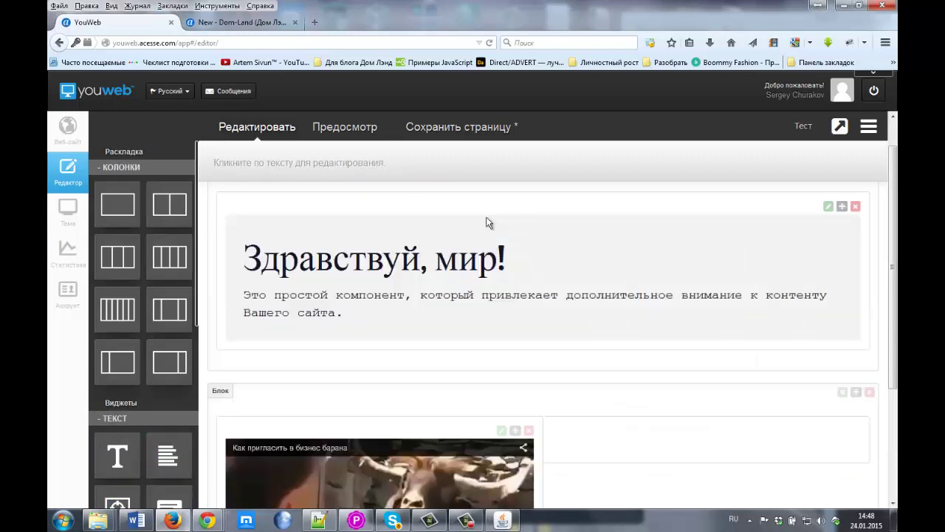
# - Replace the showcase heading with the copied text "БЕСПЛАТНО!" and centre it
pyautogui.click(500, 260)
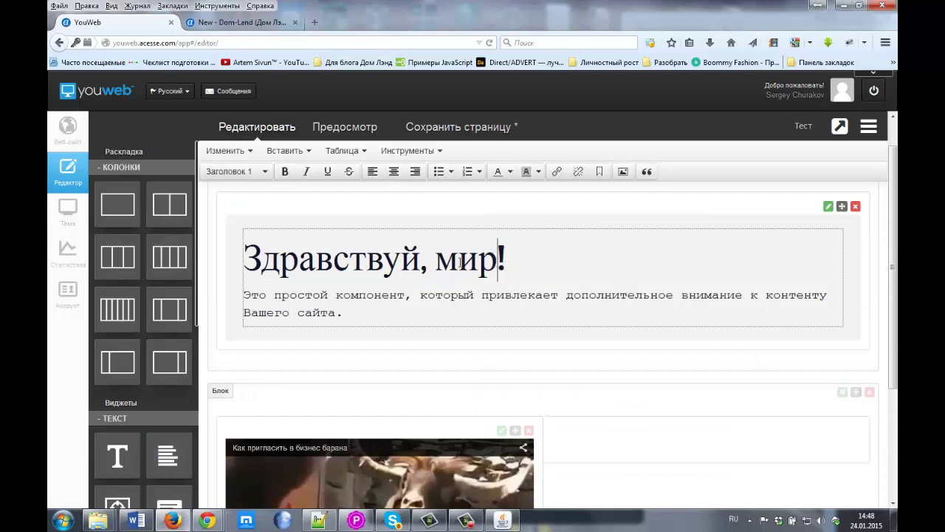
pyautogui.moveTo(499, 260); pyautogui.dragTo(207, 254)
pyautogui.hotkey('ctrl', 'v')
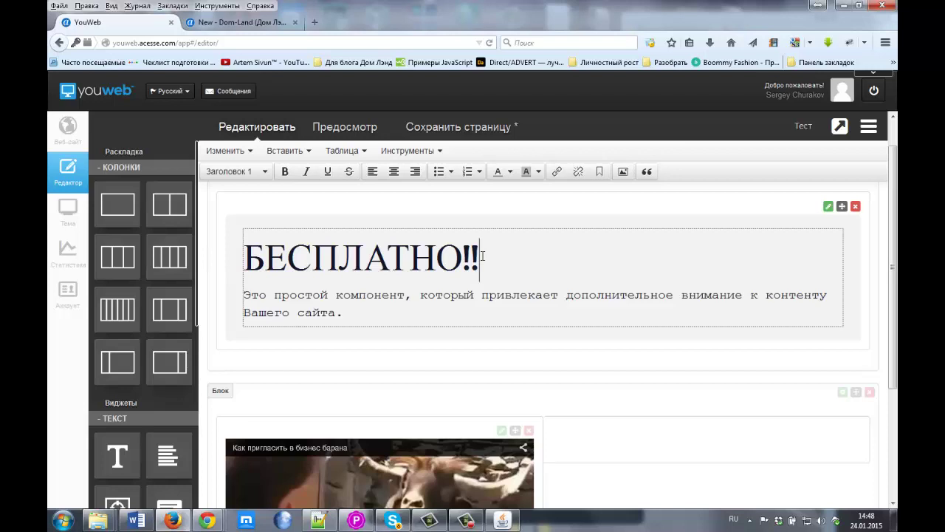
pyautogui.press('BackSpace')
pyautogui.click(394, 171)
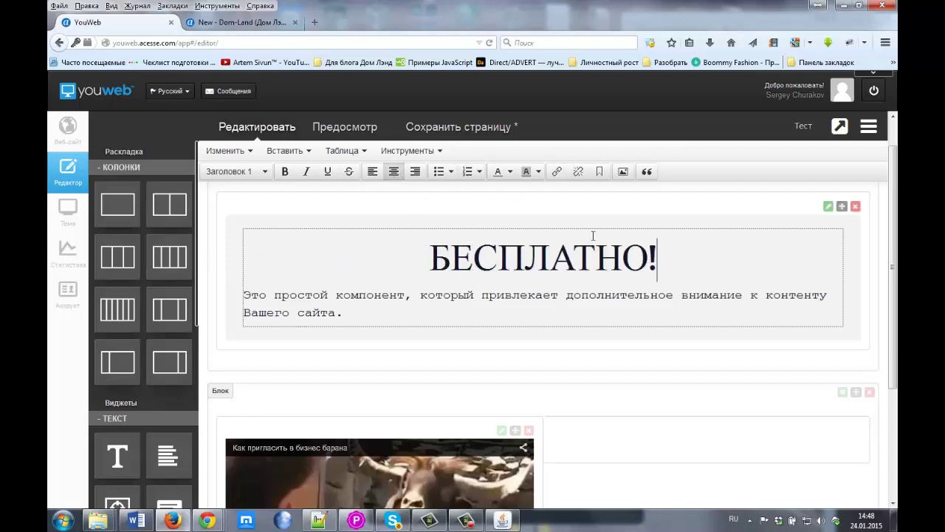
pyautogui.click(269, 299)
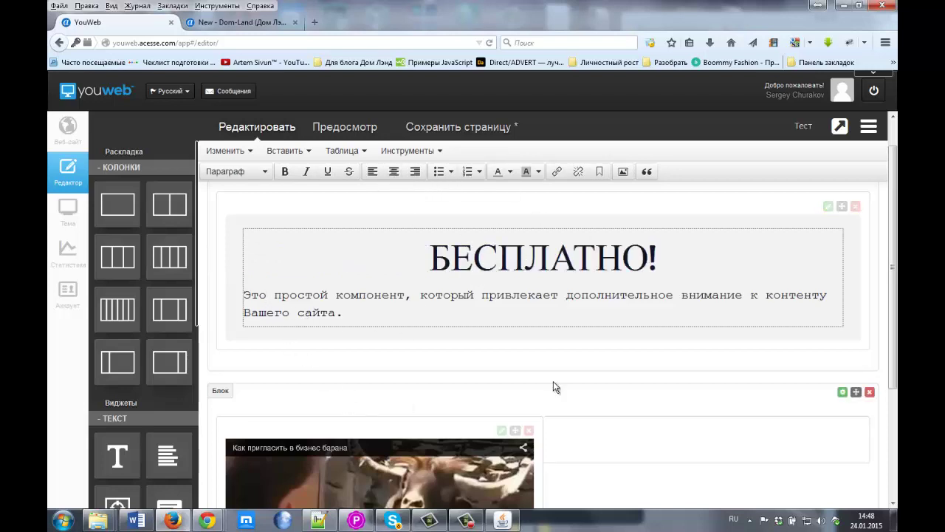
# - Replace the showcase's placeholder body text with the Notepad++ passage from "7 Видео раскроют СЕКРЕТ" to "НЕ выходя из дома..." in the YouWeb editor
pyautogui.click(318, 520)
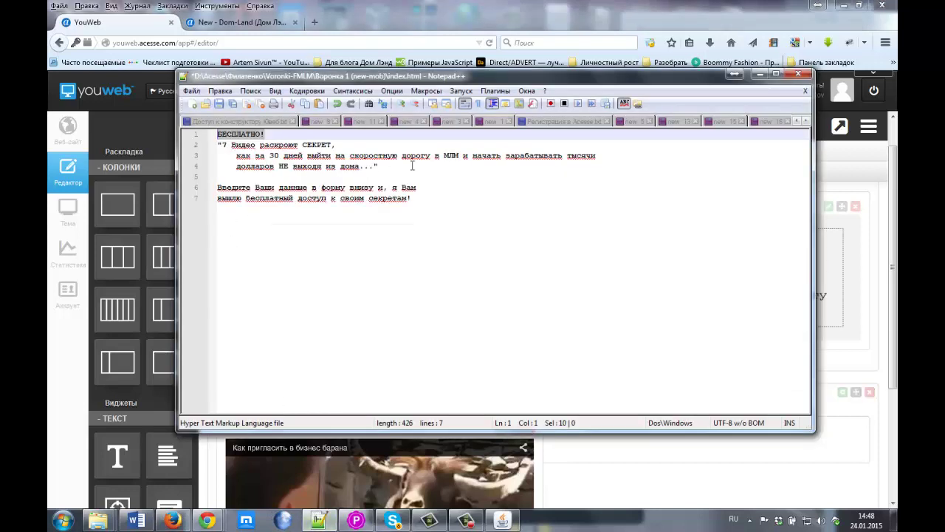
pyautogui.moveTo(378, 166); pyautogui.dragTo(216, 145)
pyautogui.hotkey('ctrl', 'c')
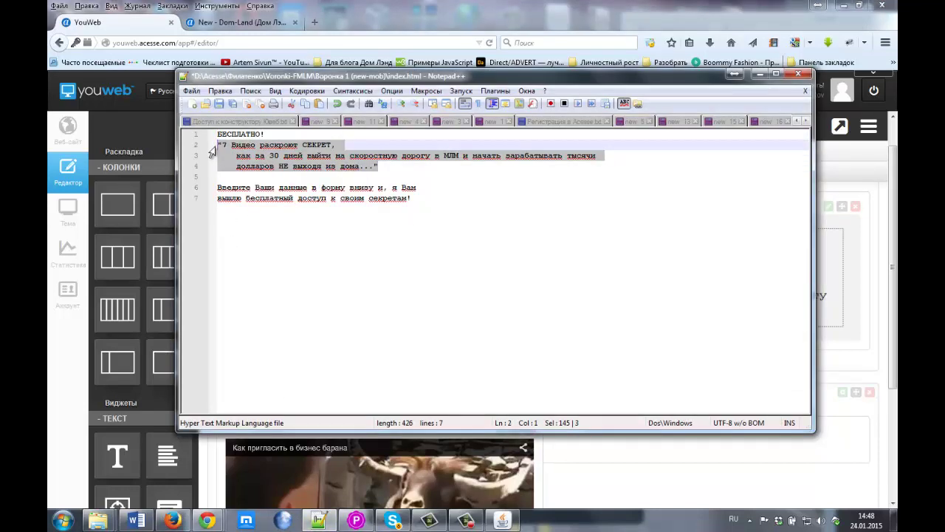
pyautogui.click(156, 25)
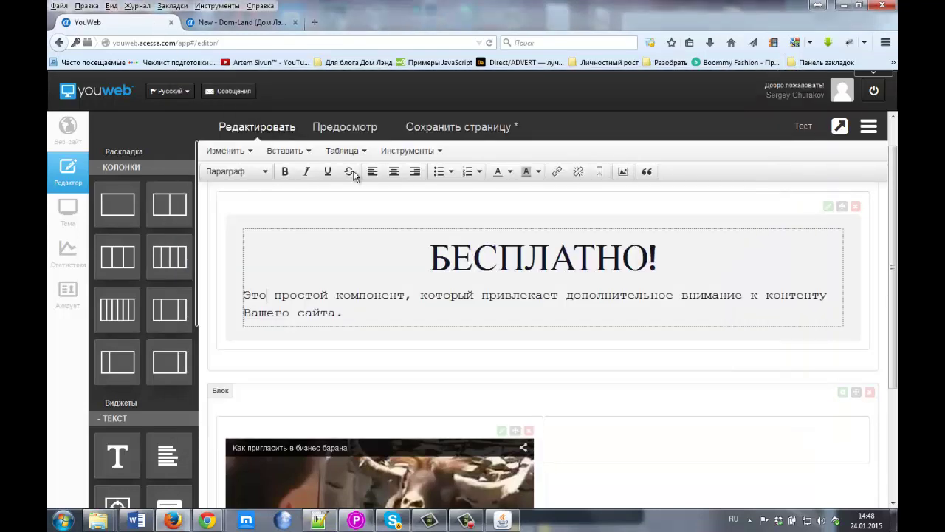
pyautogui.moveTo(344, 313); pyautogui.dragTo(249, 296)
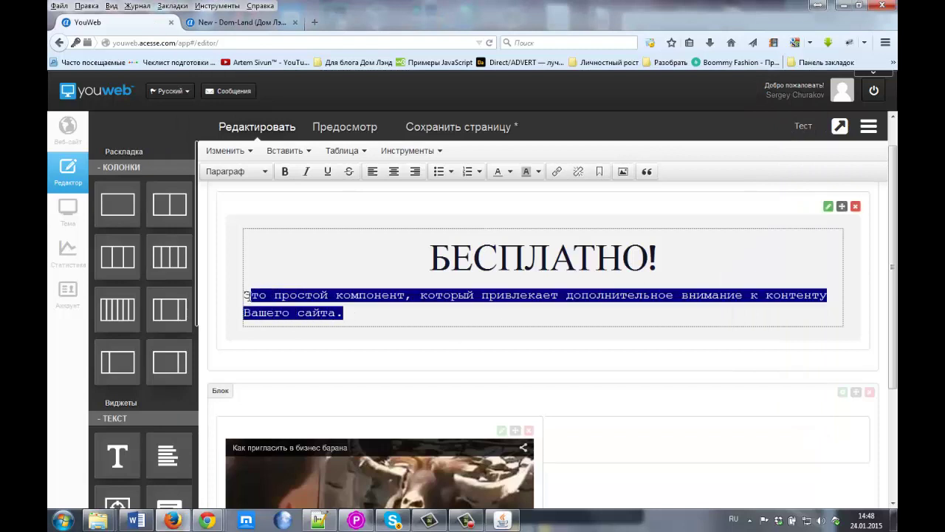
pyautogui.hotkey('ctrl', 'v')
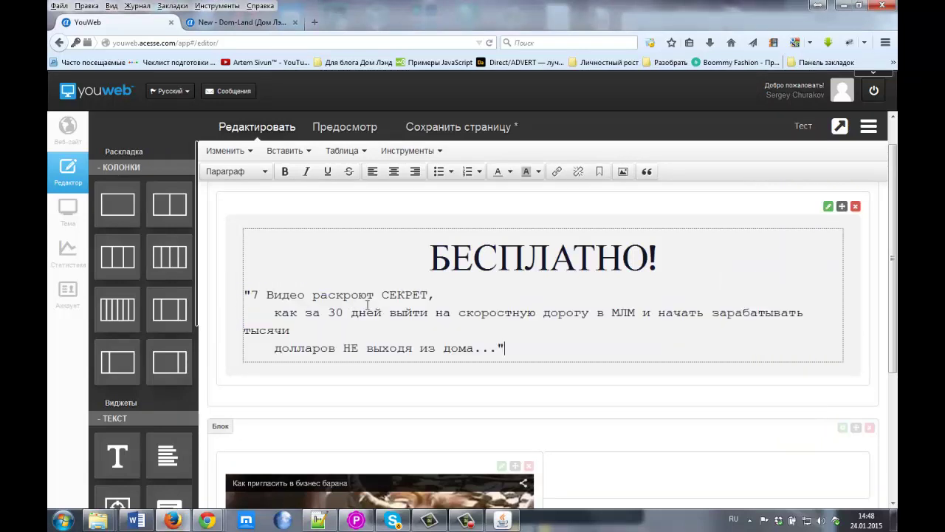
# - Remove the line breaks and extra spaces so the showcase passage runs as one paragraph, and centre it
pyautogui.click(456, 294)
pyautogui.press('Delete')
pyautogui.press('Delete')
pyautogui.press('Delete')
pyautogui.press('Delete')
pyautogui.press('Delete')
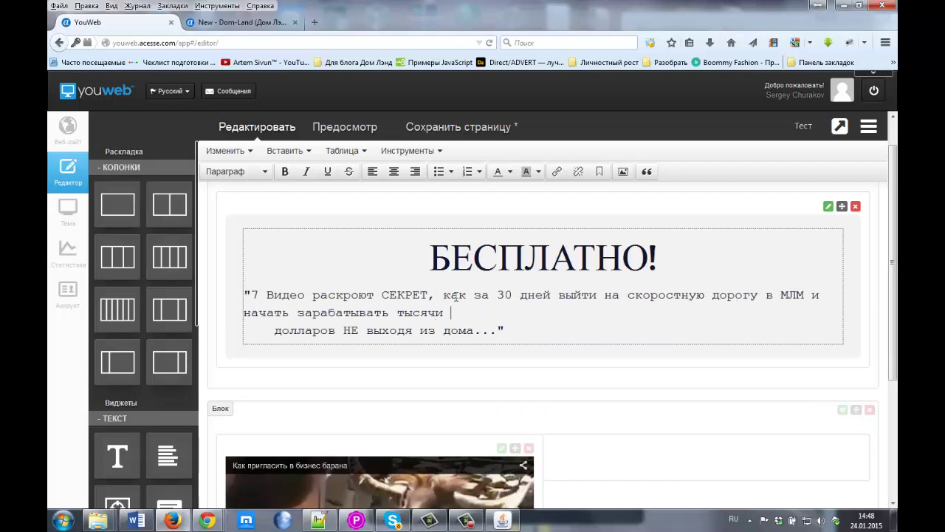
pyautogui.press('Delete')
pyautogui.press('Delete')
pyautogui.press('Delete')
pyautogui.press('Delete')
pyautogui.press('Delete')
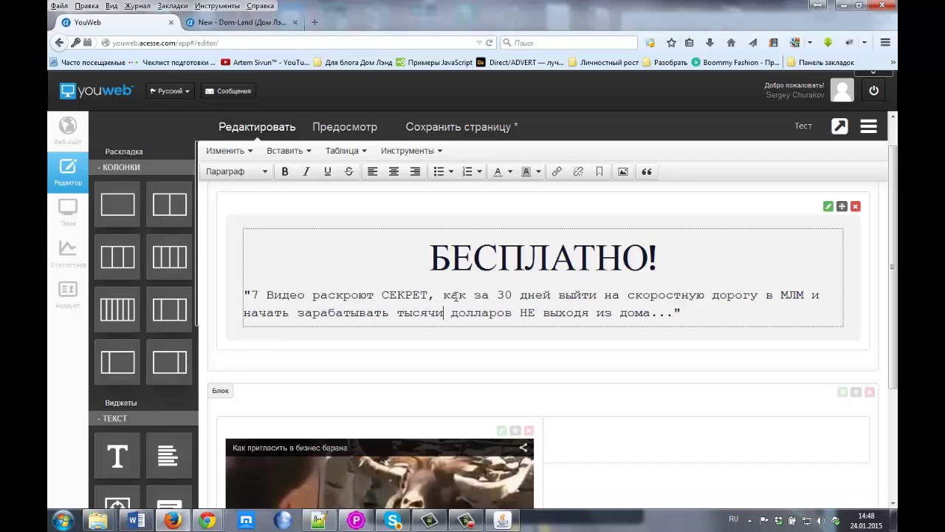
pyautogui.click(394, 171)
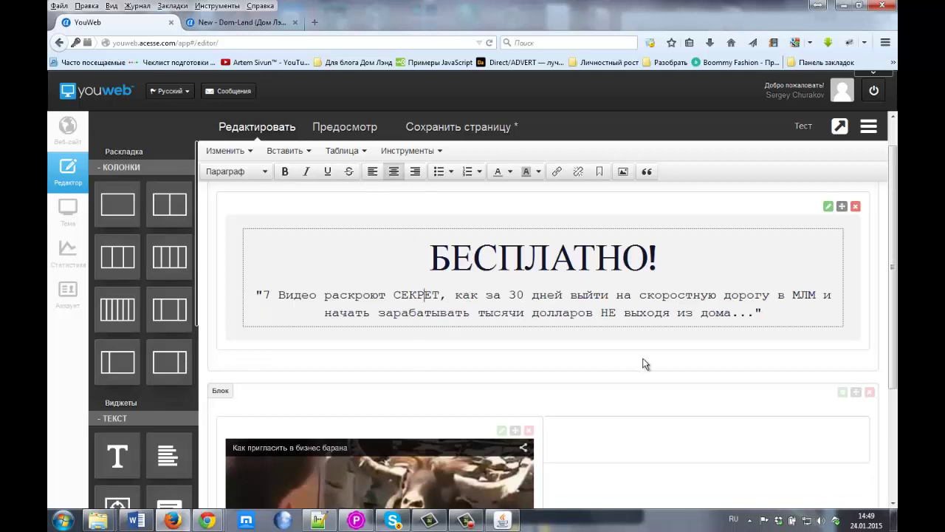
# - Copy the sentence from "Введите Ваши данные" to "своим секретам!" in Notepad++ and return to the YouWeb editor
pyautogui.scroll(-1, 649, 382)
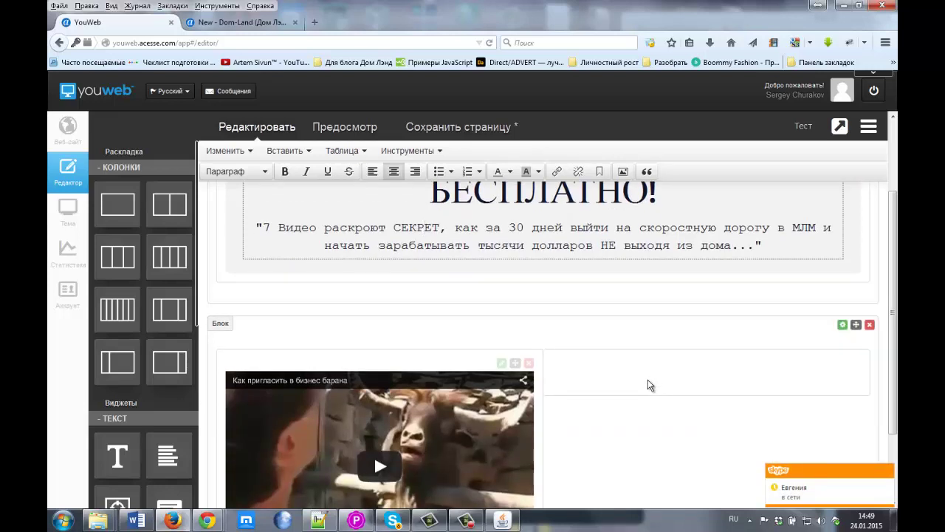
pyautogui.scroll(-1, 649, 385)
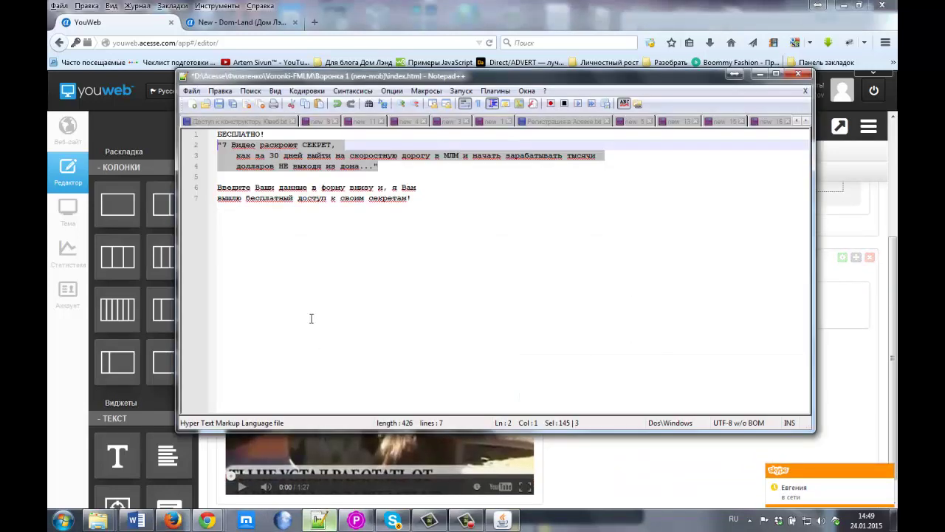
pyautogui.click(319, 519)
pyautogui.click(252, 188)
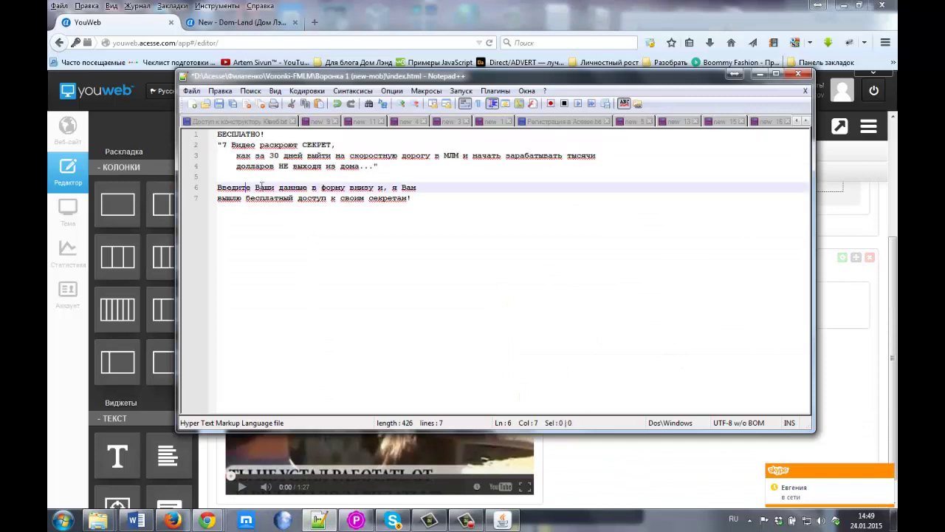
pyautogui.moveTo(425, 200); pyautogui.dragTo(217, 187)
pyautogui.hotkey('ctrl', 'c')
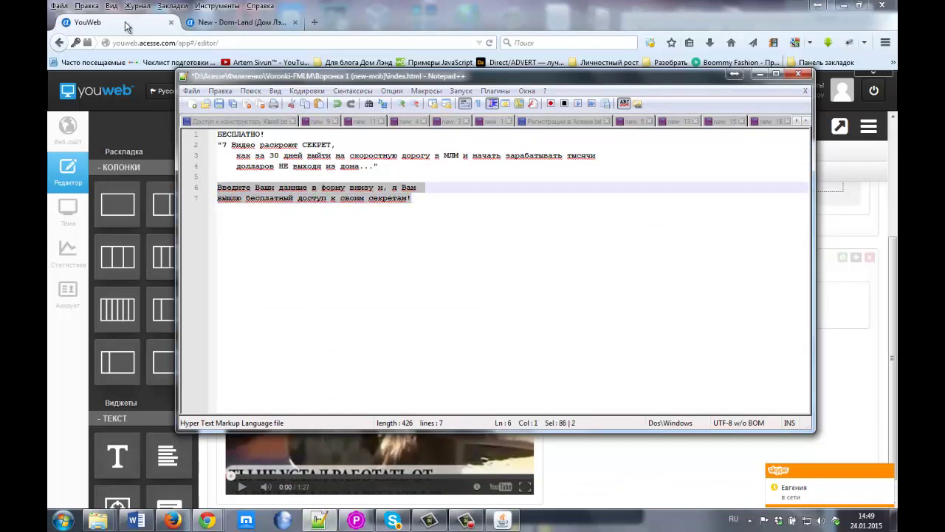
pyautogui.click(760, 74)
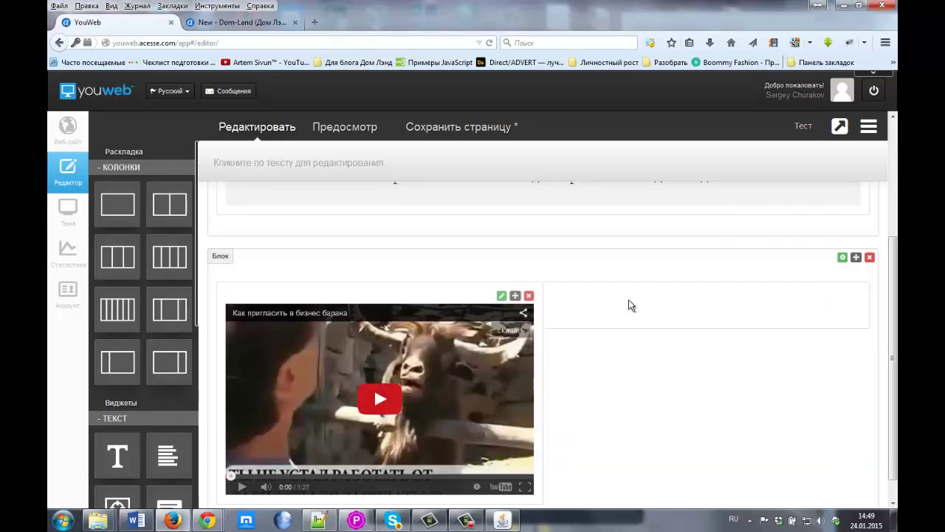
# - Place a "Текст" widget in the empty column beside the video
pyautogui.scroll(-1, 624, 395)
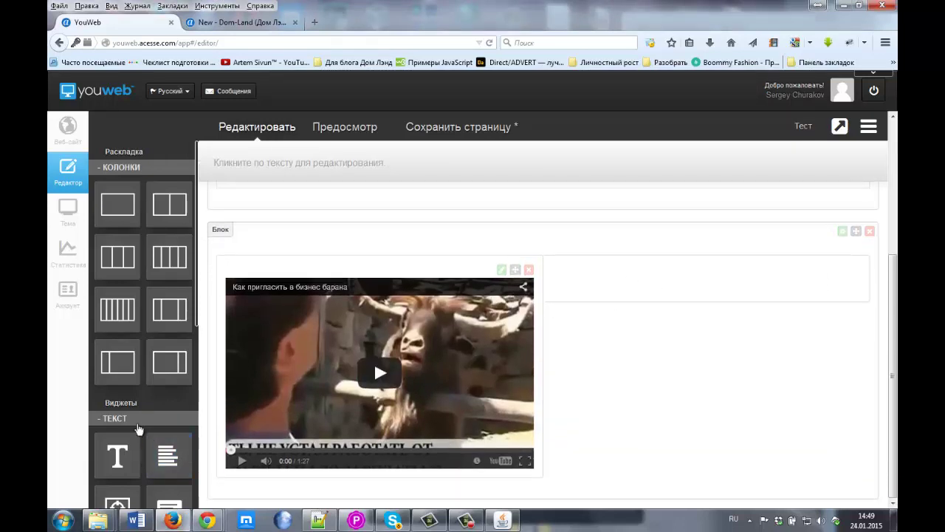
pyautogui.scroll(-3, 135, 373)
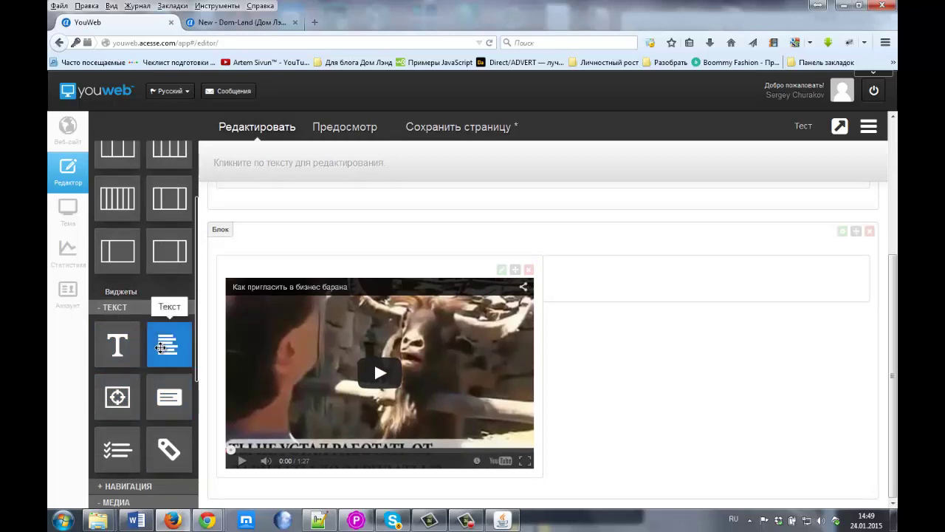
pyautogui.moveTo(160, 347); pyautogui.dragTo(602, 283)
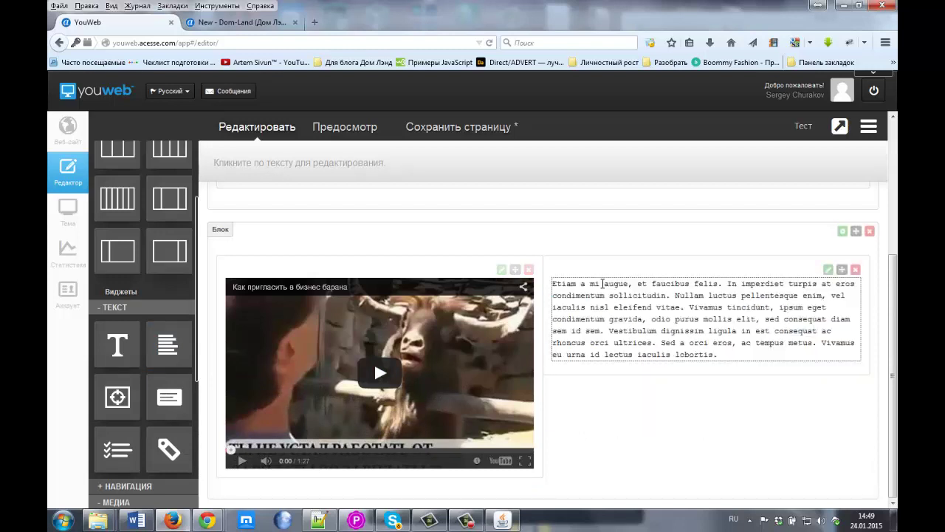
# - Replace the text widget's placeholder with the copied "Введите Ваши данные" sentence and centre it
pyautogui.moveTo(723, 353); pyautogui.dragTo(544, 276)
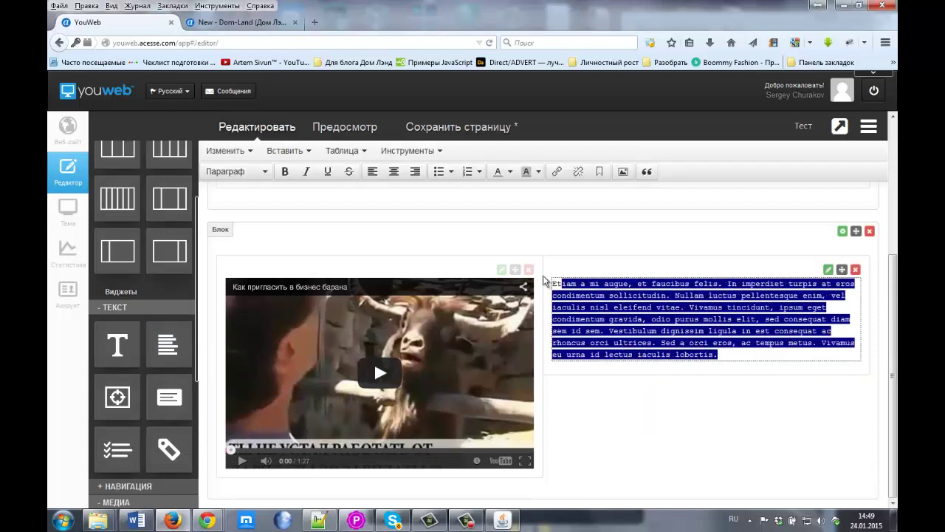
pyautogui.press('BackSpace')
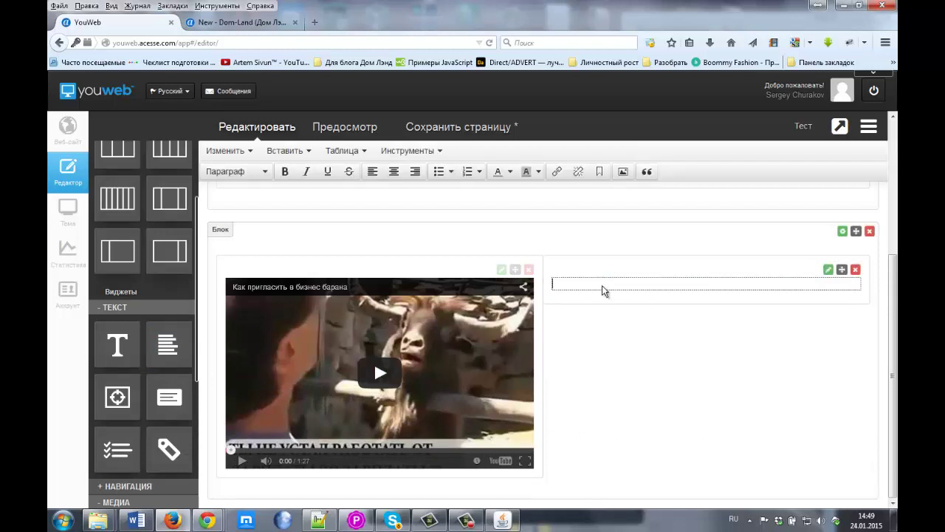
pyautogui.hotkey('ctrl', 'v')
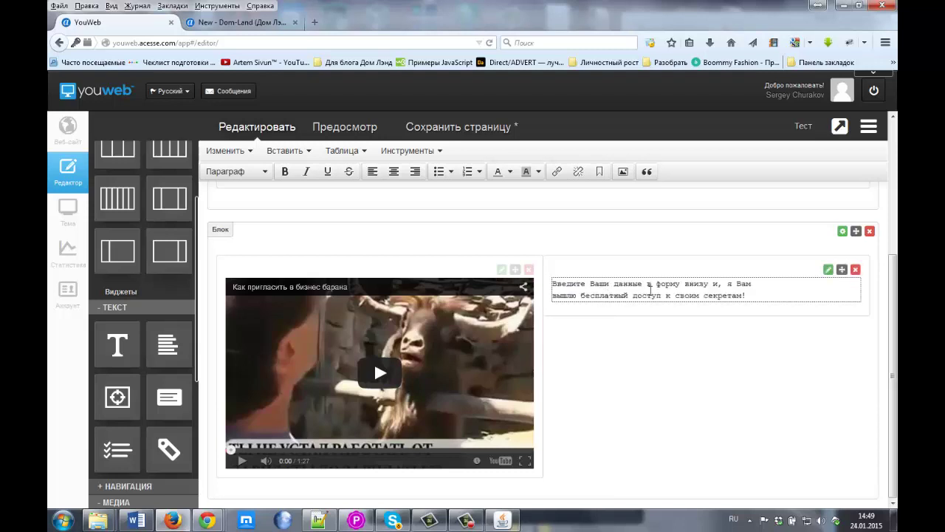
pyautogui.click(393, 171)
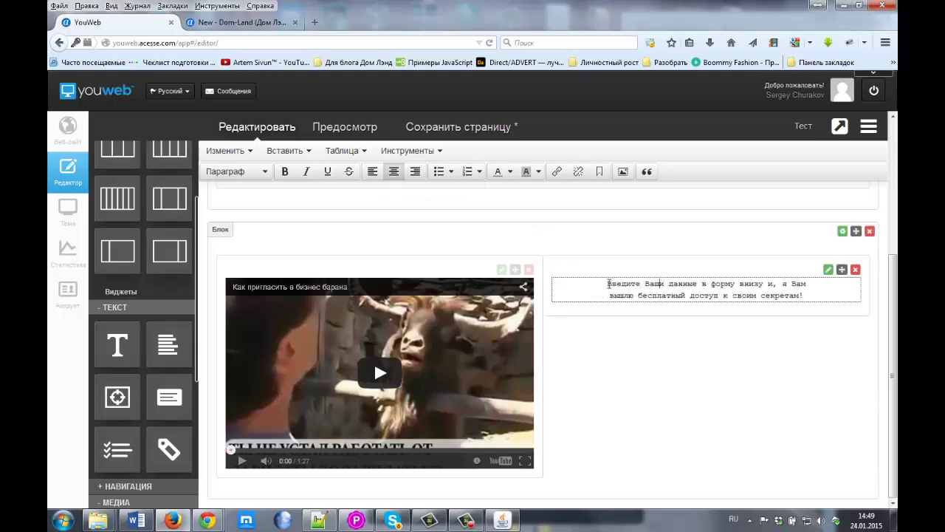
pyautogui.click(696, 391)
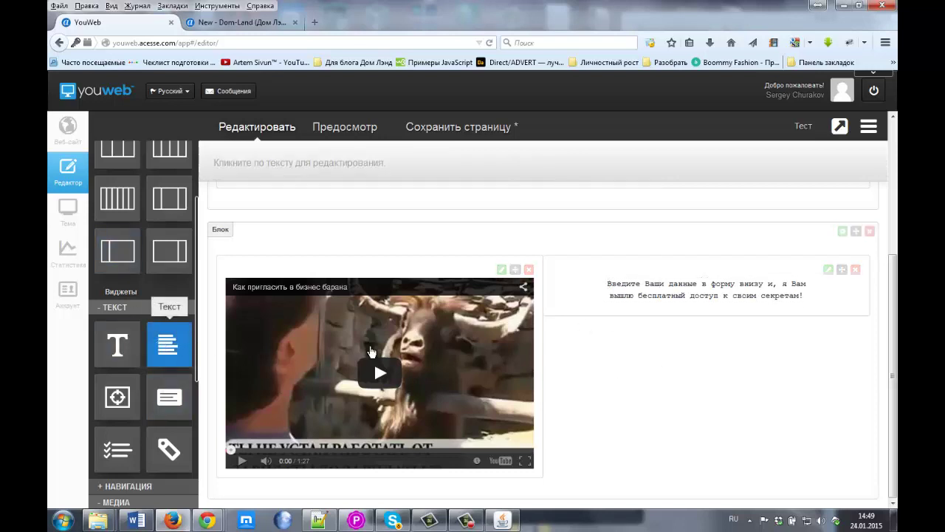
# - Add a second "Текст" widget below the "Введите Ваши данные" text and delete its placeholder text
pyautogui.moveTo(168, 344); pyautogui.dragTo(613, 312)
pyautogui.click(719, 407)
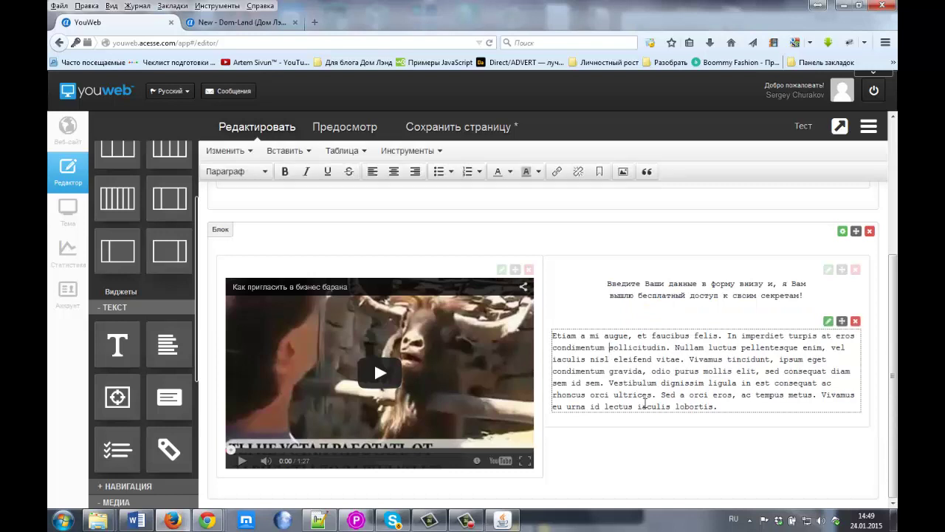
pyautogui.moveTo(718, 407); pyautogui.dragTo(547, 336)
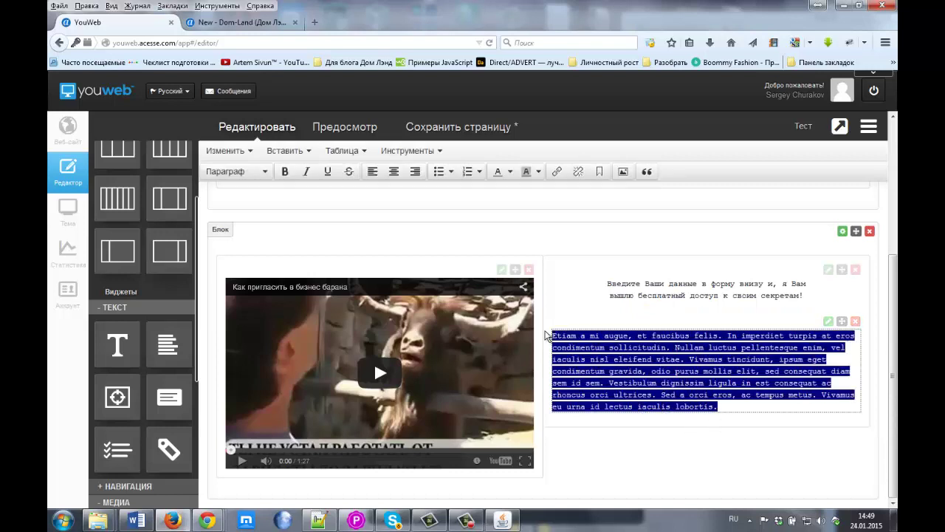
pyautogui.press('BackSpace')
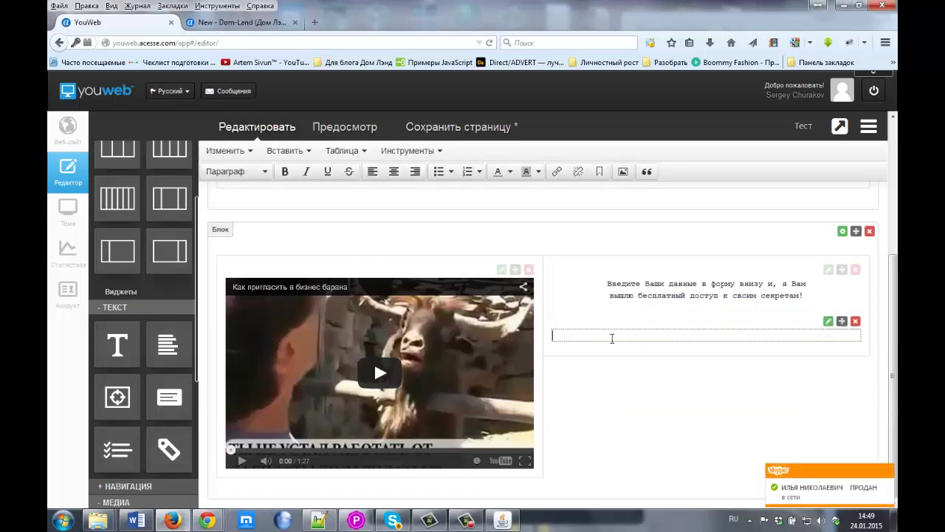
# - Set the empty text widget's alignment to "По центру"
pyautogui.click(828, 322)
pyautogui.moveTo(767, 367)
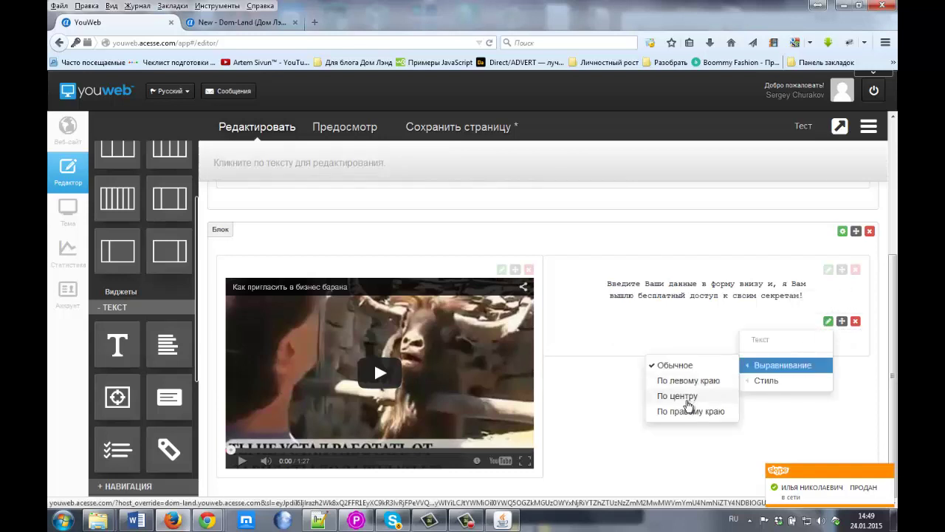
pyautogui.click(685, 398)
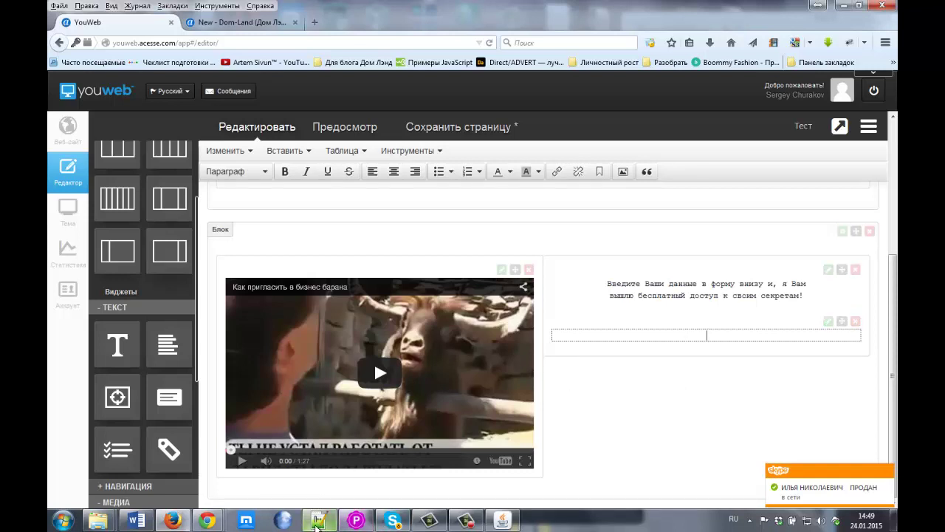
# - Switch to Skype and copy the JustClick subscription form code from the coaching contact's chat message
pyautogui.moveTo(316, 523)
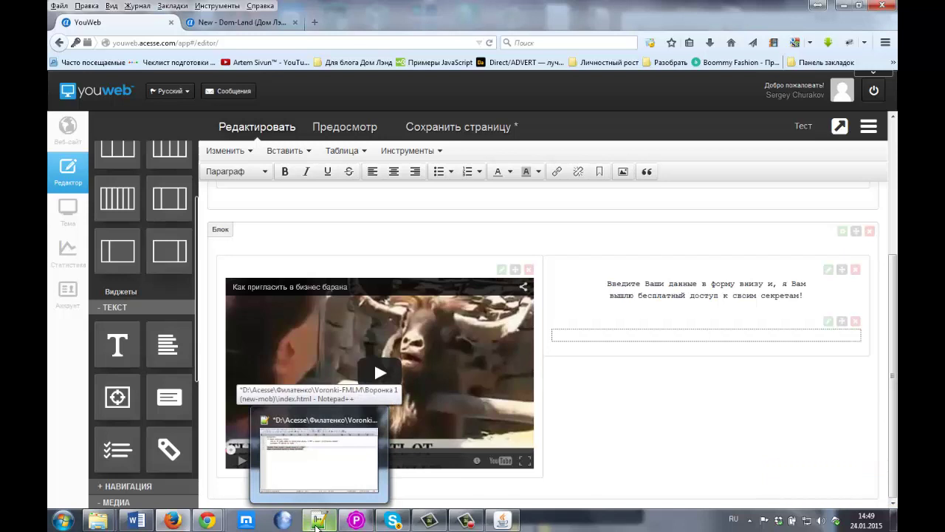
pyautogui.click(392, 521)
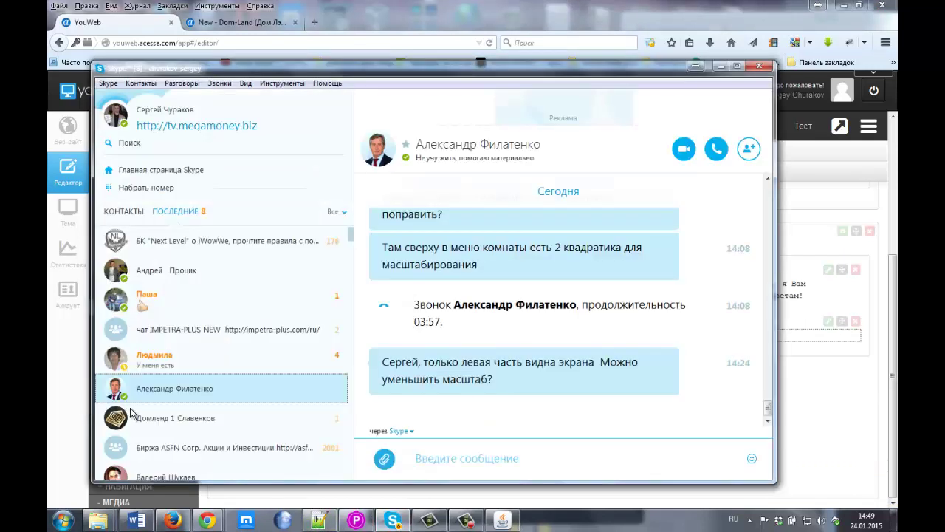
pyautogui.click(124, 211)
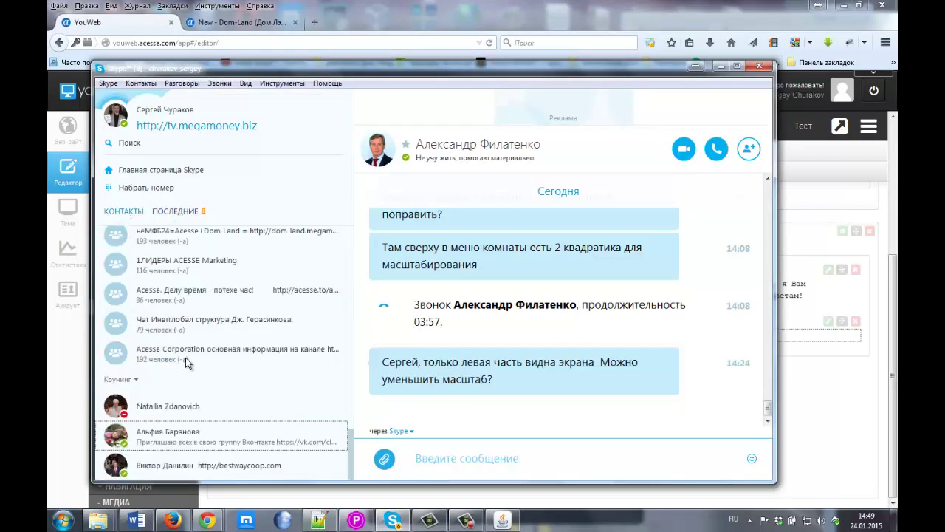
pyautogui.click(157, 443)
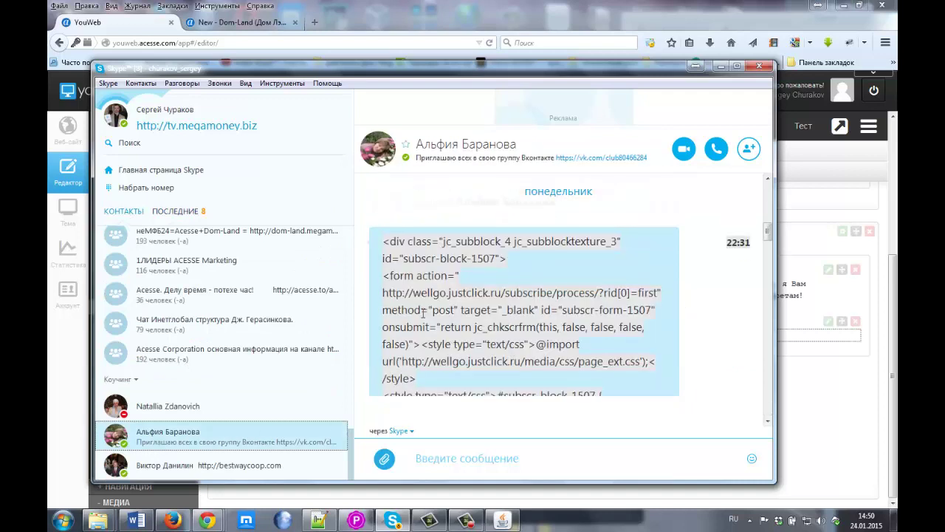
pyautogui.tripleClick(424, 316)
pyautogui.rightClick(425, 317)
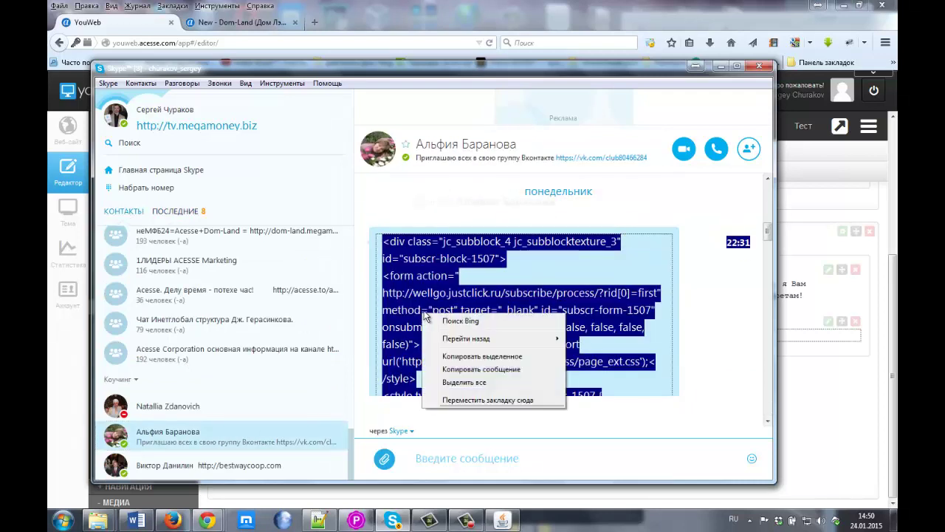
pyautogui.click(466, 356)
# - Back in YouWeb, paste the copied subscription form code into the empty text widget's source code and save the page
pyautogui.click(805, 336)
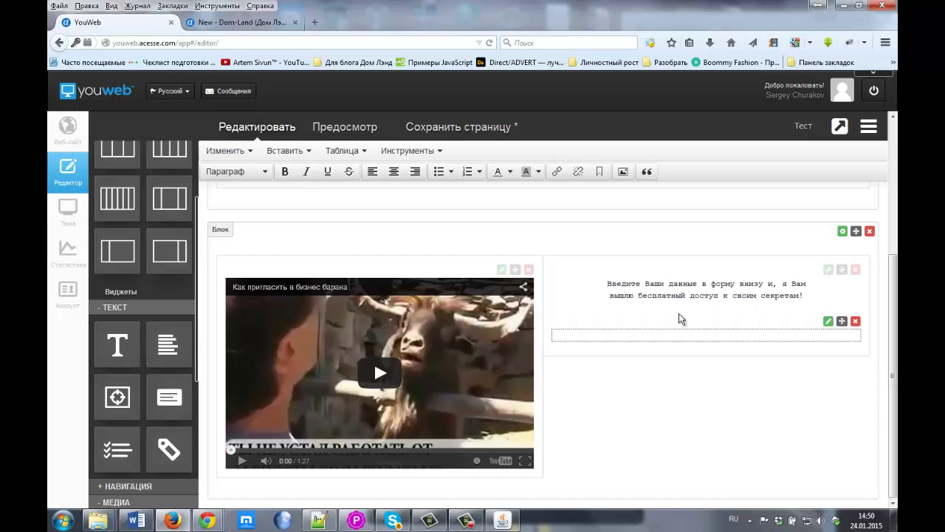
pyautogui.click(411, 150)
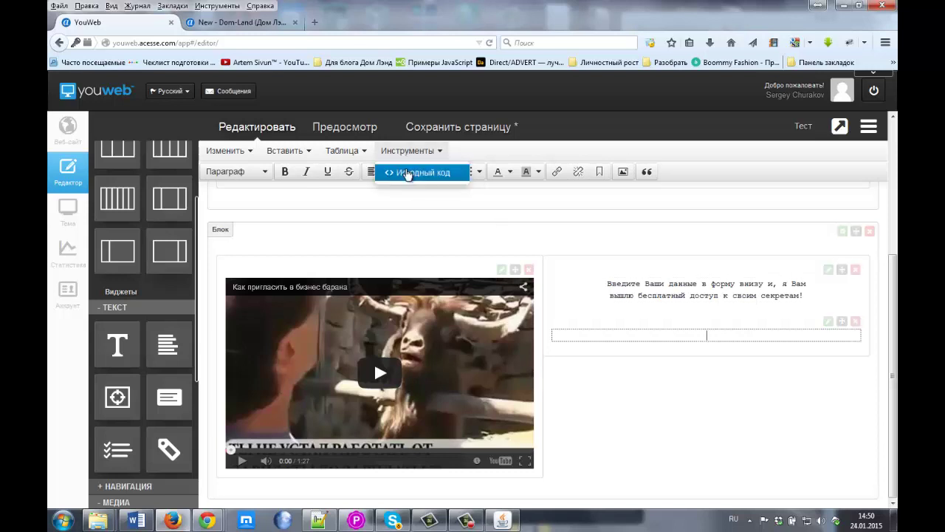
pyautogui.click(408, 173)
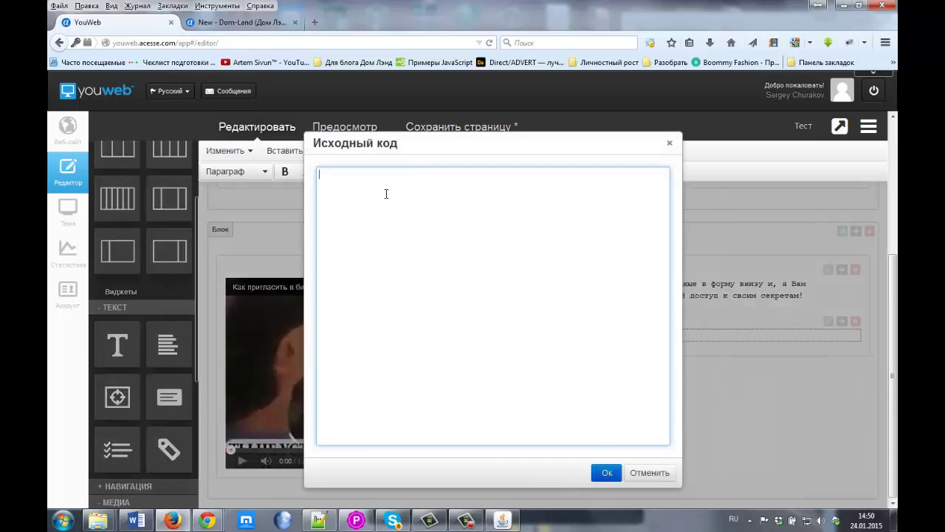
pyautogui.rightClick(385, 192)
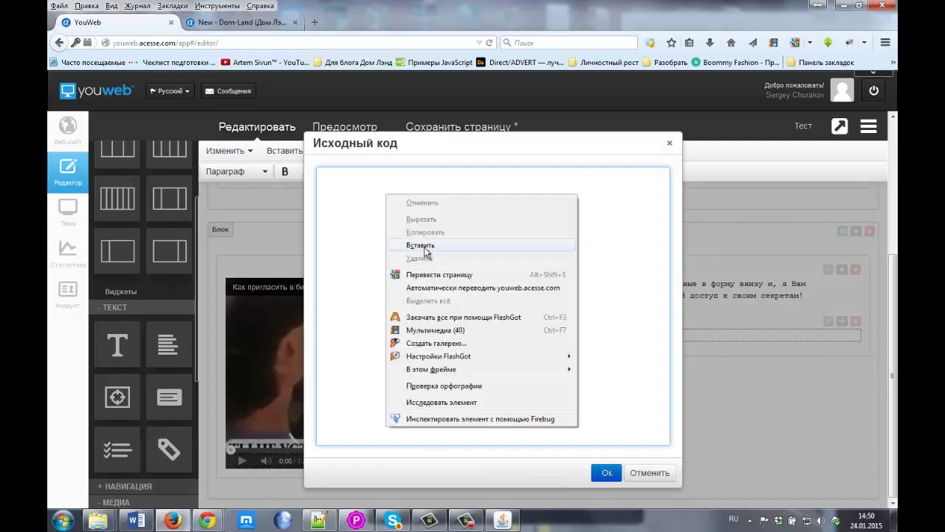
pyautogui.click(425, 244)
pyautogui.scroll(9, 375, 319)
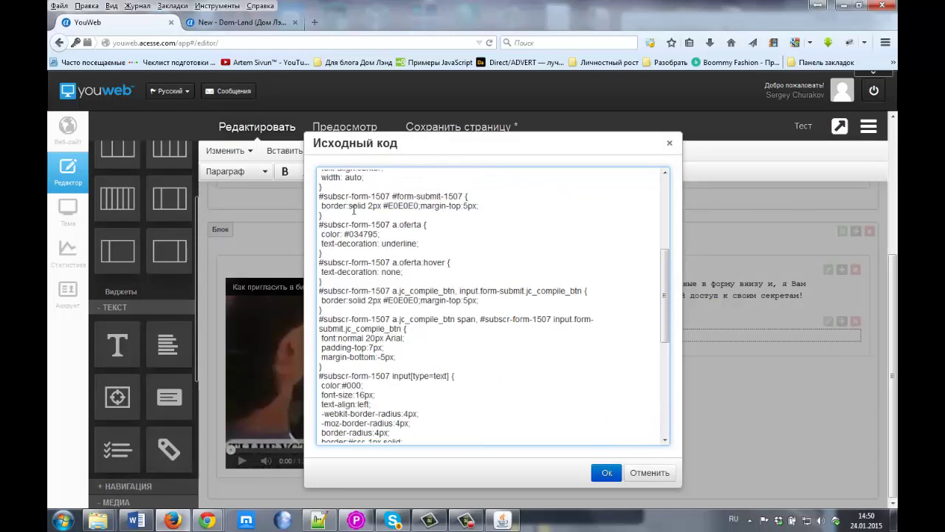
pyautogui.click(606, 473)
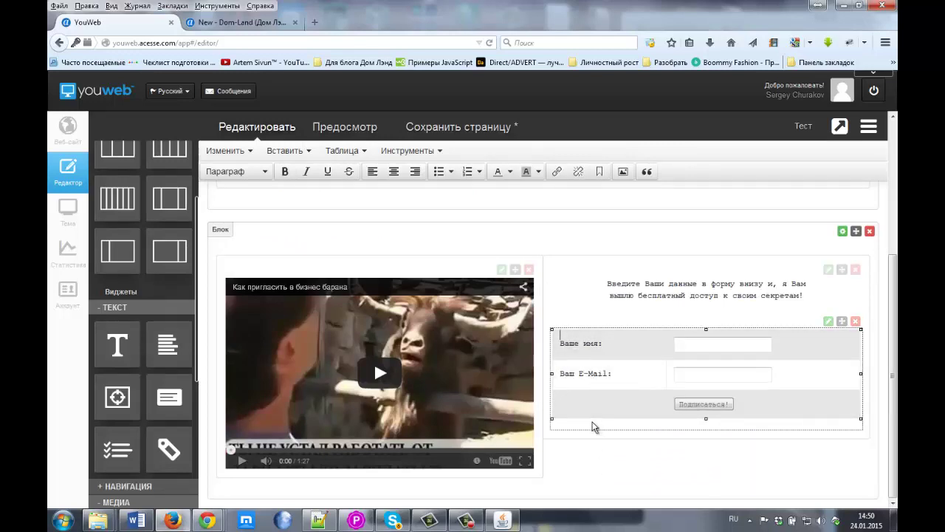
pyautogui.click(465, 127)
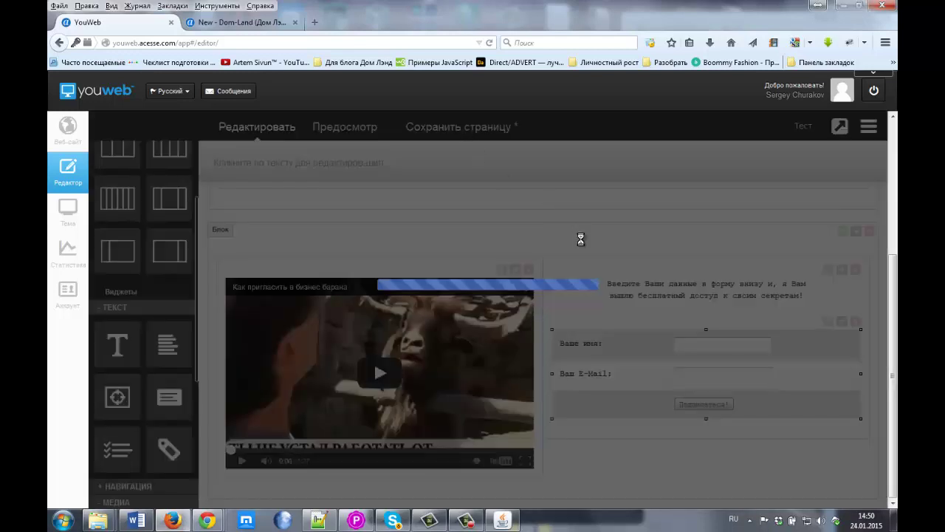
pyautogui.scroll(5, 580, 254)
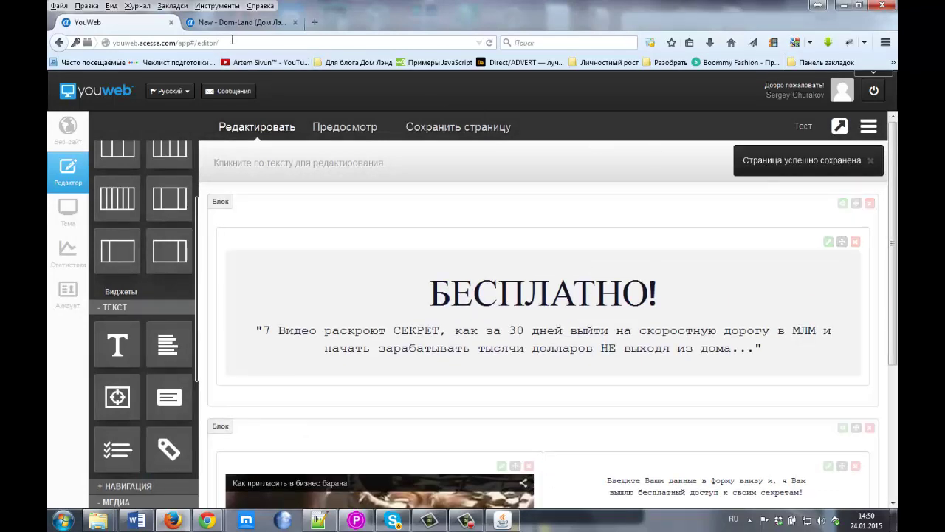
# - Open the published site dom-land.youweb.acesse.com from the website overview and close the old "New - Dom-Land" browser tab
pyautogui.click(68, 130)
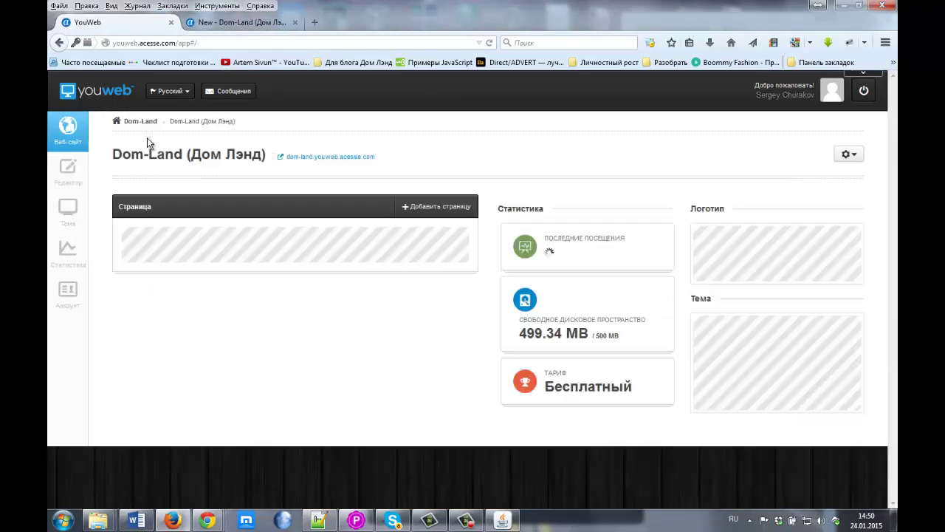
pyautogui.click(329, 158)
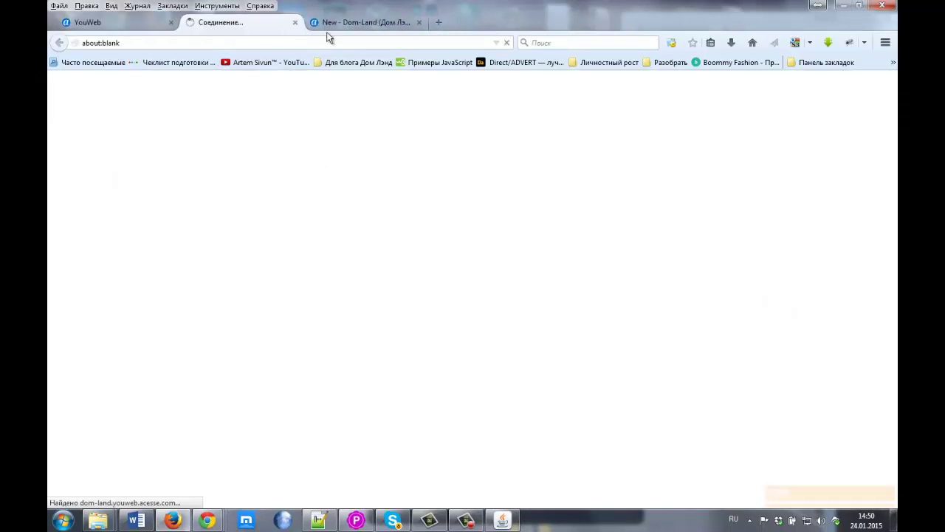
pyautogui.click(419, 23)
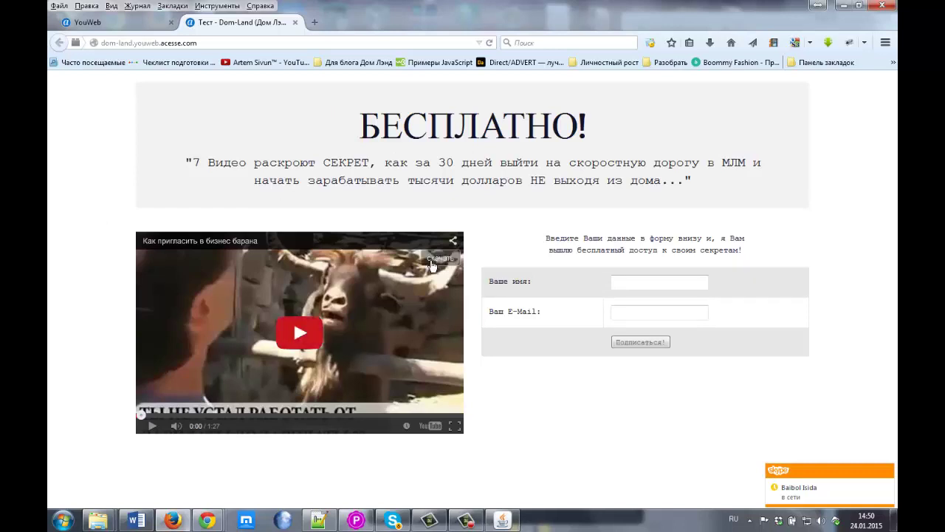
# - Review the published page's "БЕСПЛАТНО!" heading, its subheading, the video and the text above the subscription form
pyautogui.moveTo(359, 126); pyautogui.dragTo(595, 128)
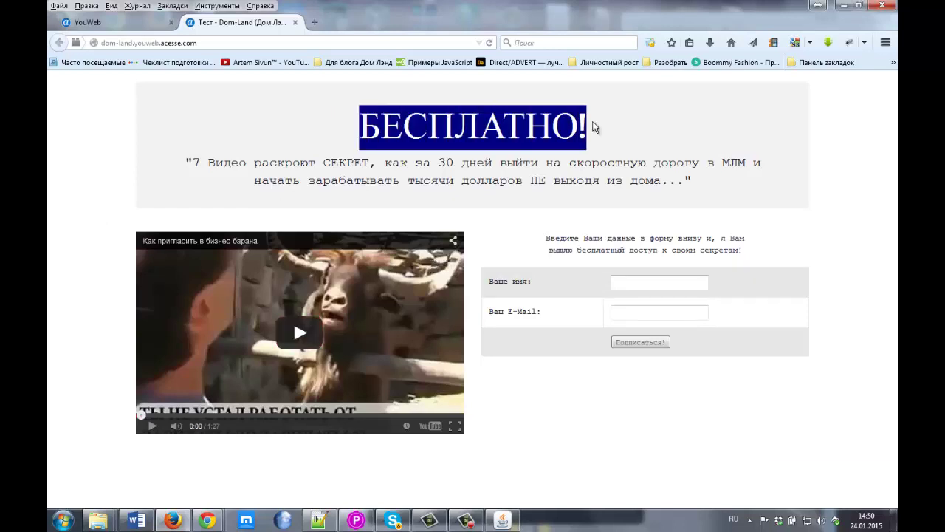
pyautogui.click(595, 128)
pyautogui.moveTo(292, 164); pyautogui.dragTo(638, 180)
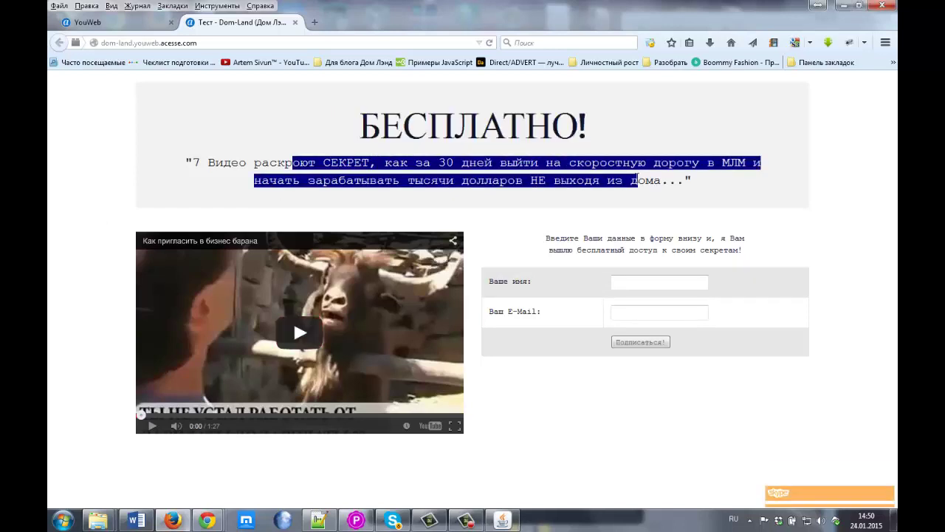
pyautogui.click(636, 179)
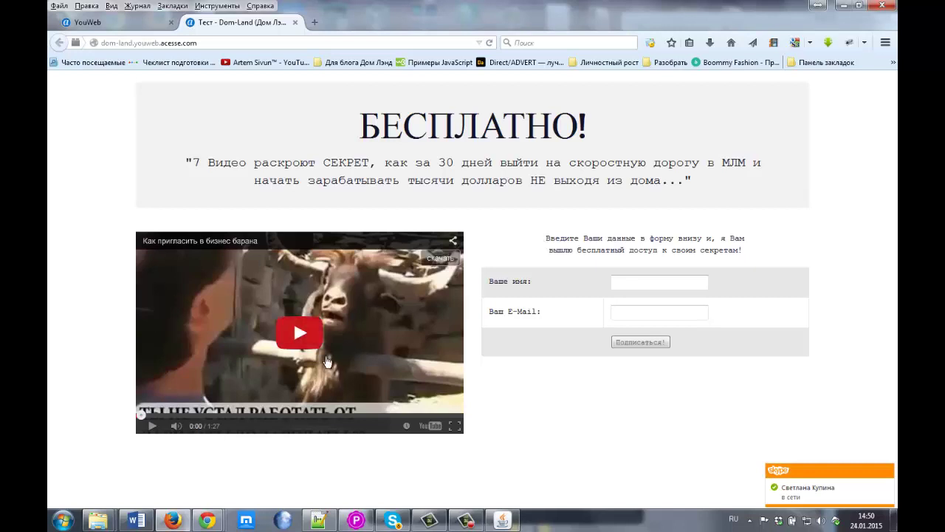
pyautogui.moveTo(579, 250); pyautogui.dragTo(750, 260)
pyautogui.click(749, 259)
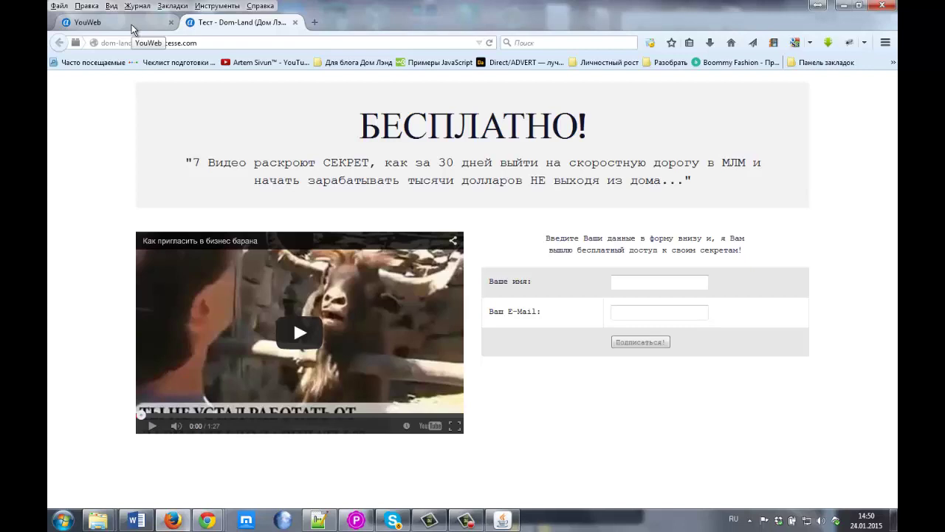
pyautogui.moveTo(477, 163); pyautogui.dragTo(605, 196)
pyautogui.click(612, 236)
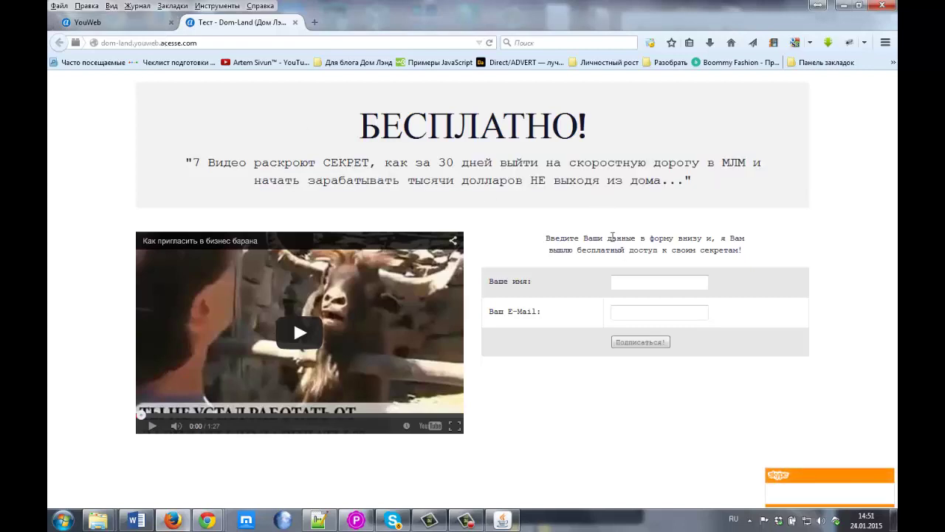
# - Return to YouWeb's theme gallery and preview the page in the Pastel Tree theme
pyautogui.click(140, 22)
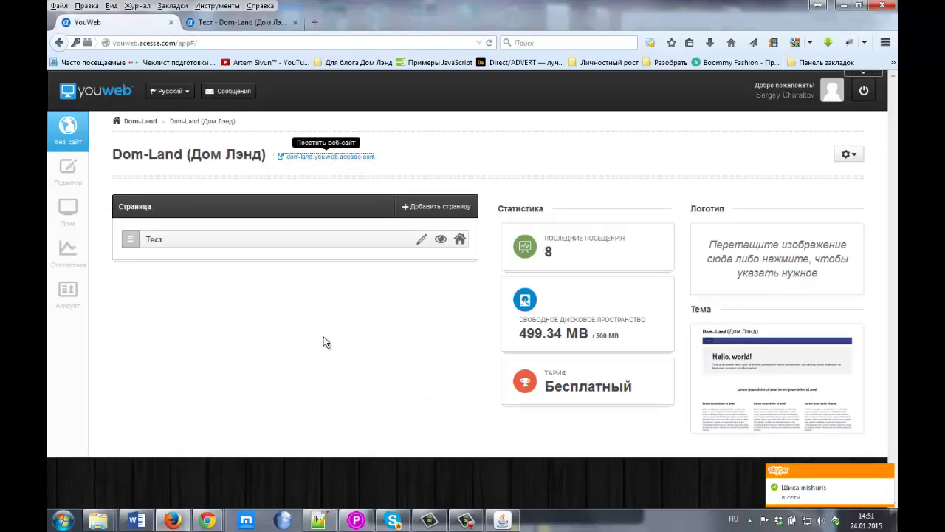
pyautogui.click(65, 214)
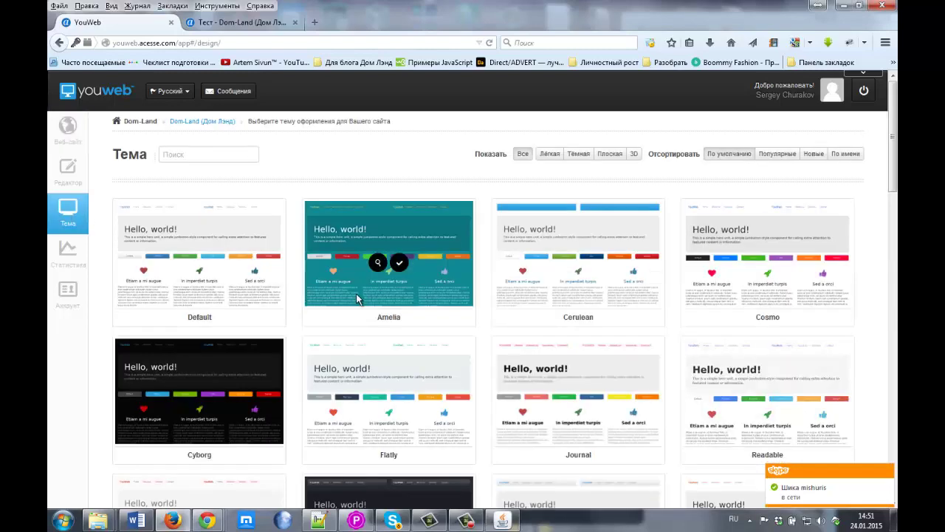
pyautogui.scroll(-5, 325, 347)
pyautogui.scroll(-2, 306, 352)
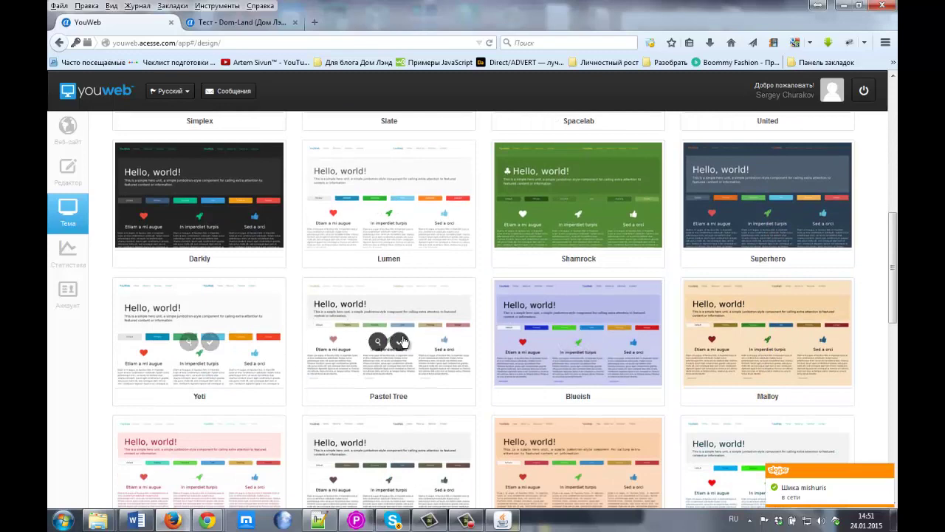
pyautogui.click(375, 341)
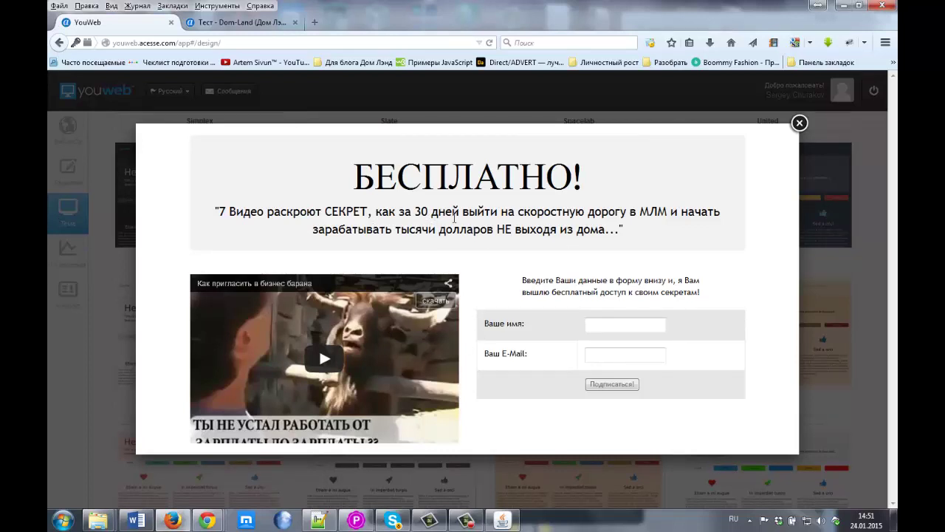
pyautogui.click(799, 123)
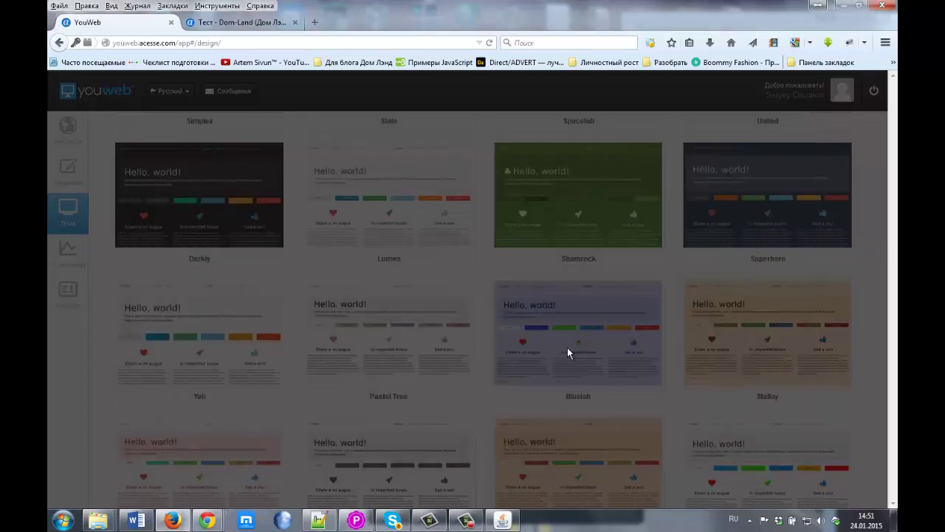
# - Preview the page in the Breeze theme and close the preview
pyautogui.scroll(-3, 389, 340)
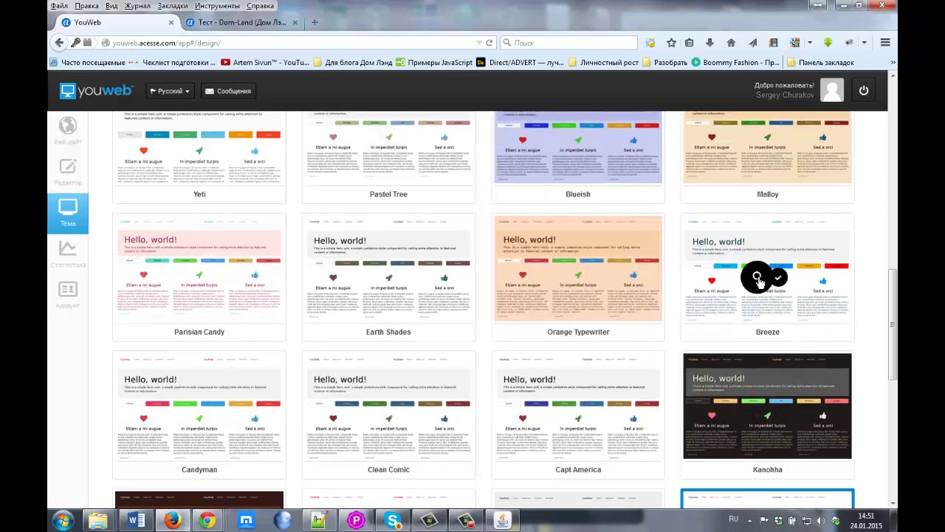
pyautogui.click(757, 277)
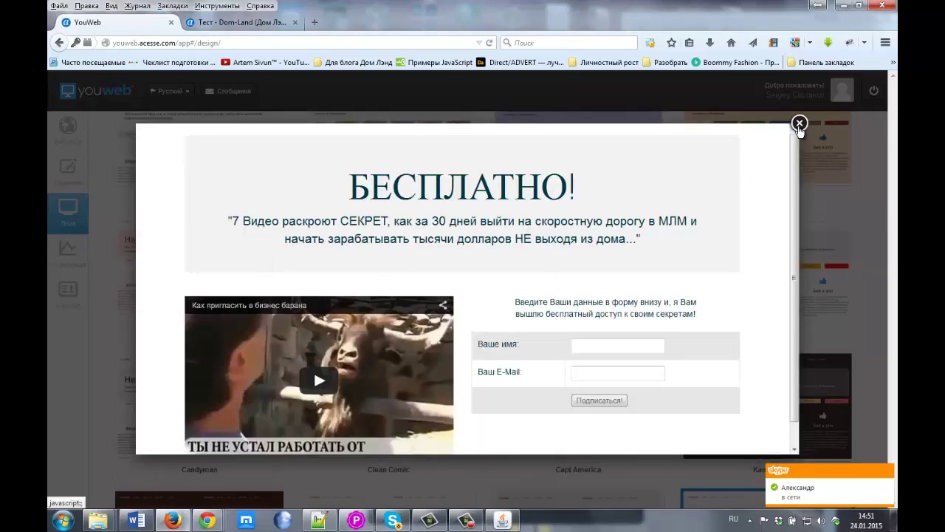
pyautogui.click(799, 123)
# - Preview the page in the Formal Jewels theme, check the subheading's font, and close the preview
pyautogui.scroll(-5, 217, 369)
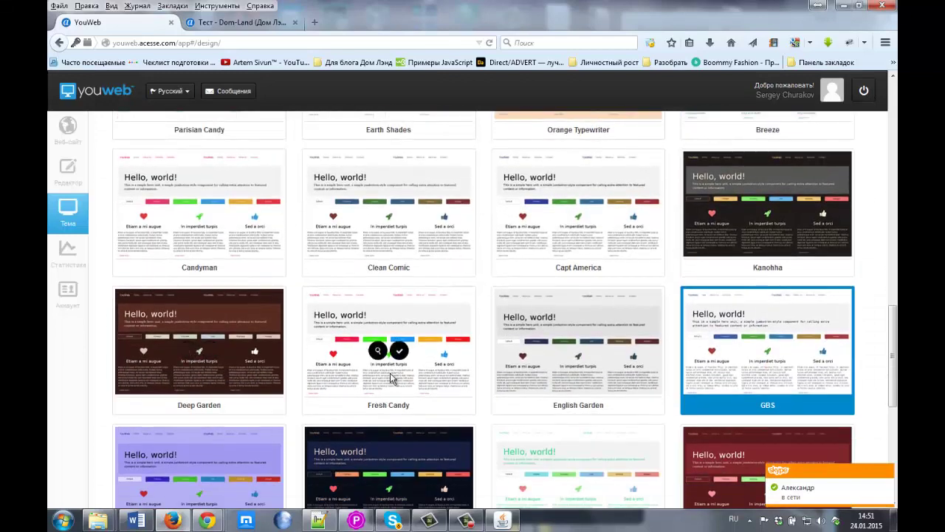
pyautogui.scroll(-3, 554, 366)
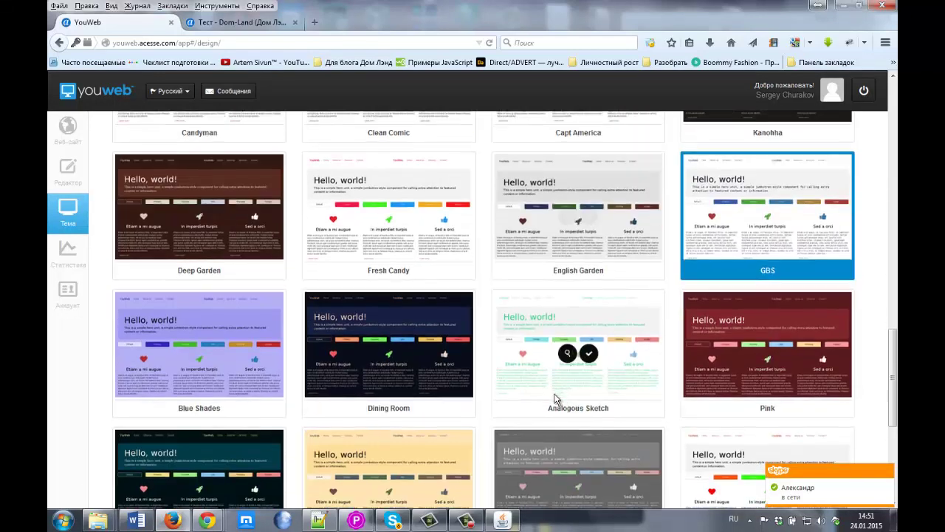
pyautogui.scroll(-4, 665, 395)
pyautogui.scroll(-2, 683, 373)
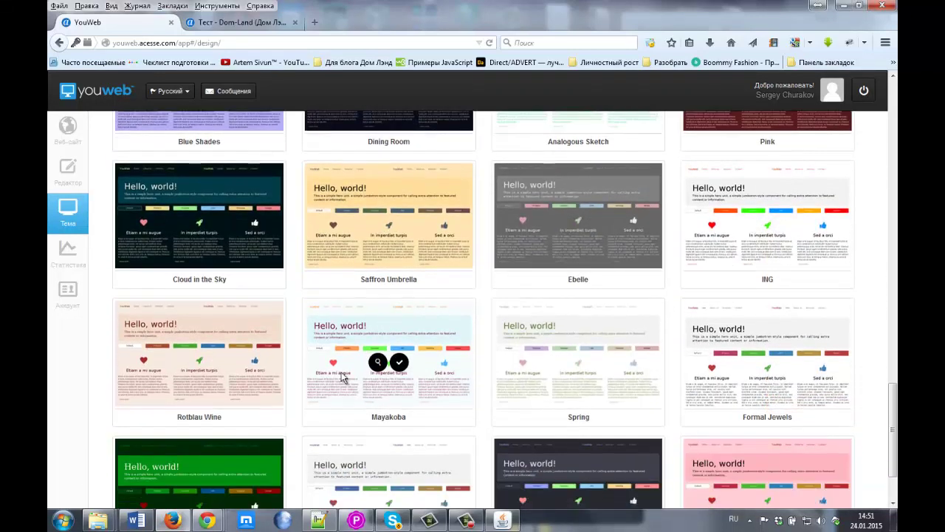
pyautogui.click(758, 359)
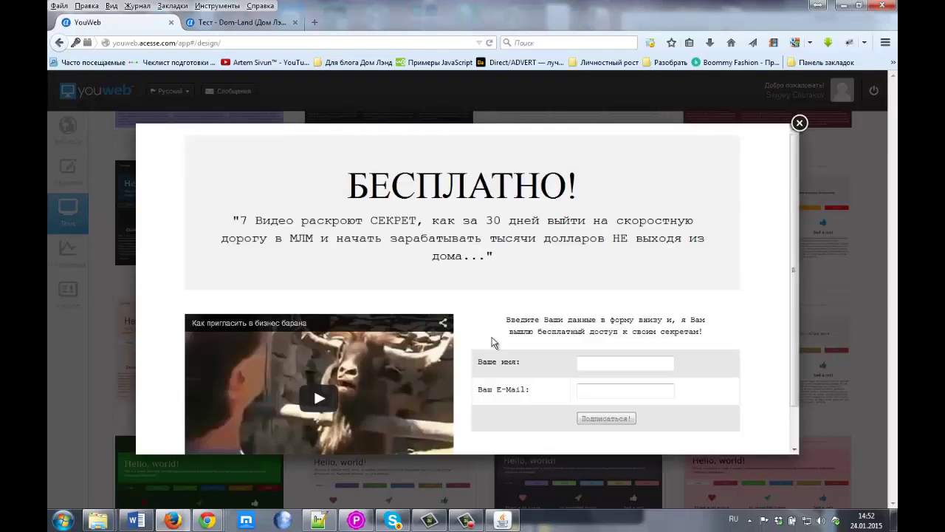
pyautogui.moveTo(385, 215); pyautogui.dragTo(583, 253)
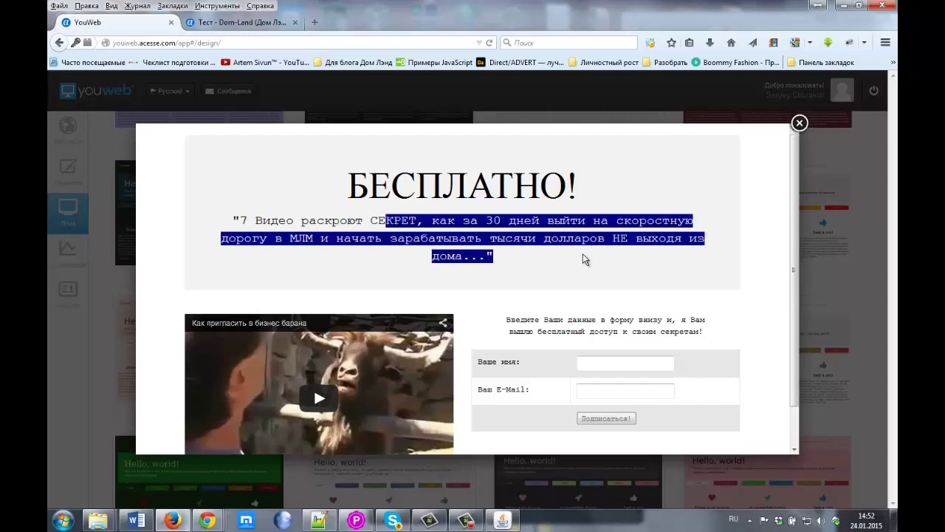
pyautogui.click(570, 228)
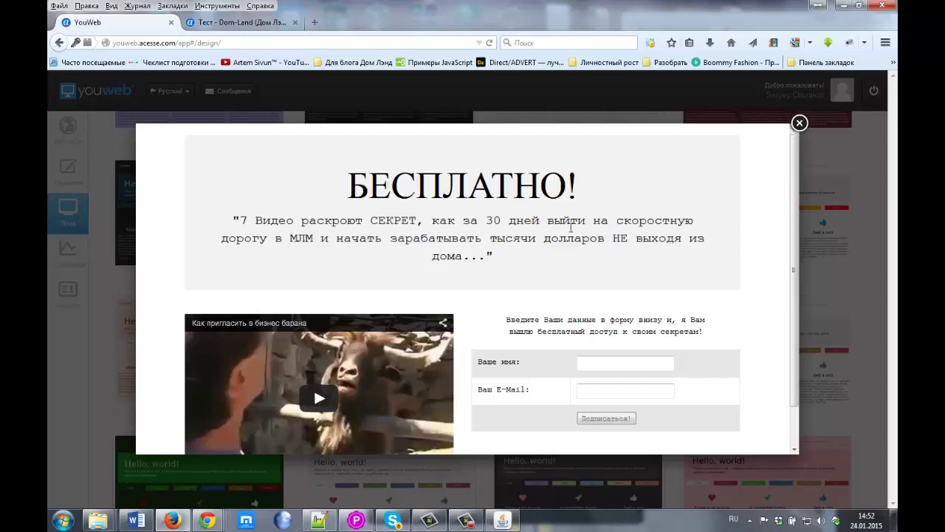
pyautogui.click(799, 122)
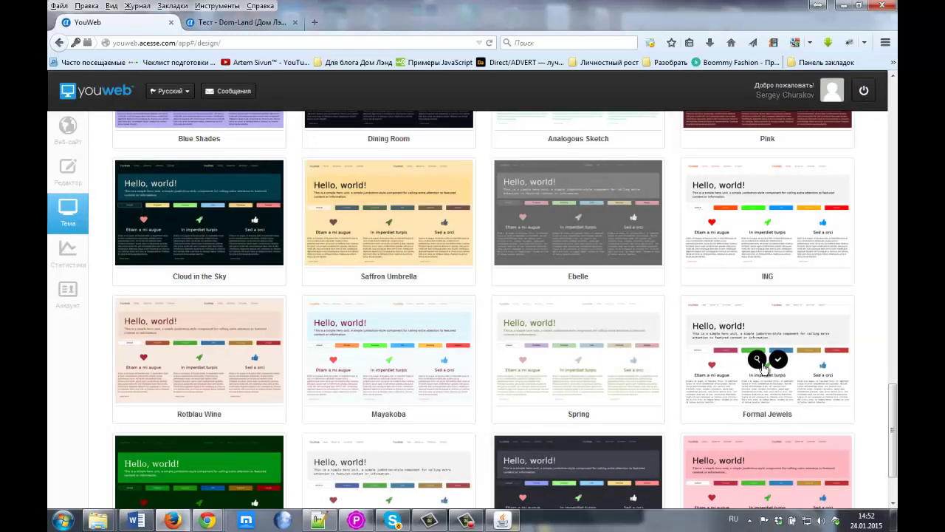
pyautogui.moveTo(742, 418); pyautogui.dragTo(805, 416)
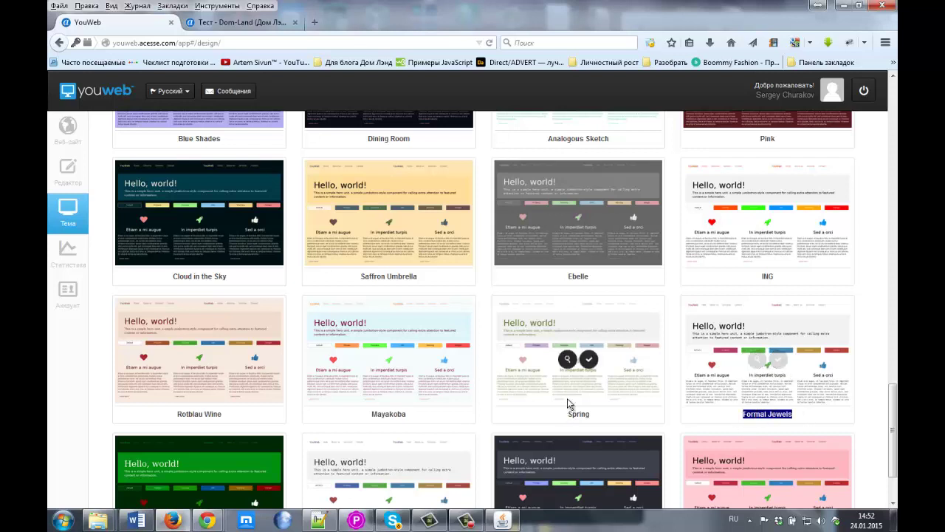
# - Preview the page in the Mayakoba theme and apply that theme to the site
pyautogui.click(376, 360)
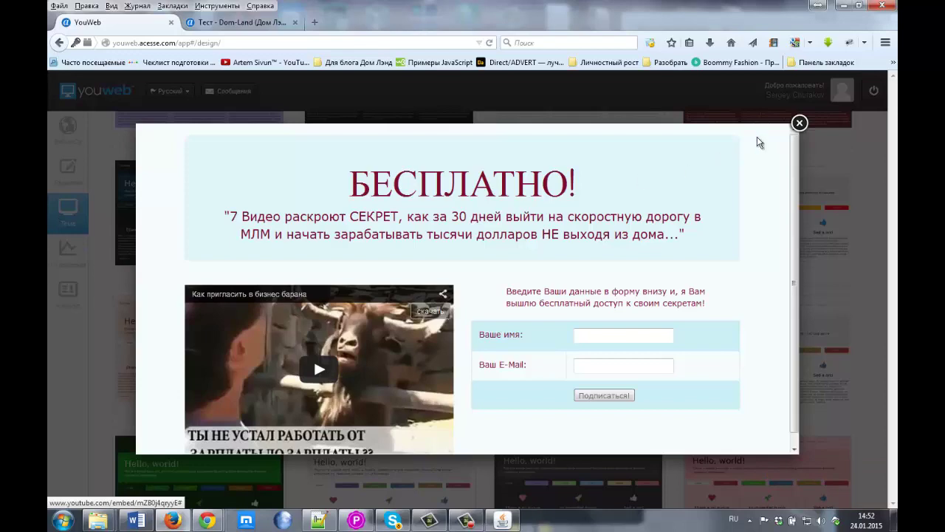
pyautogui.click(799, 122)
pyautogui.moveTo(398, 359)
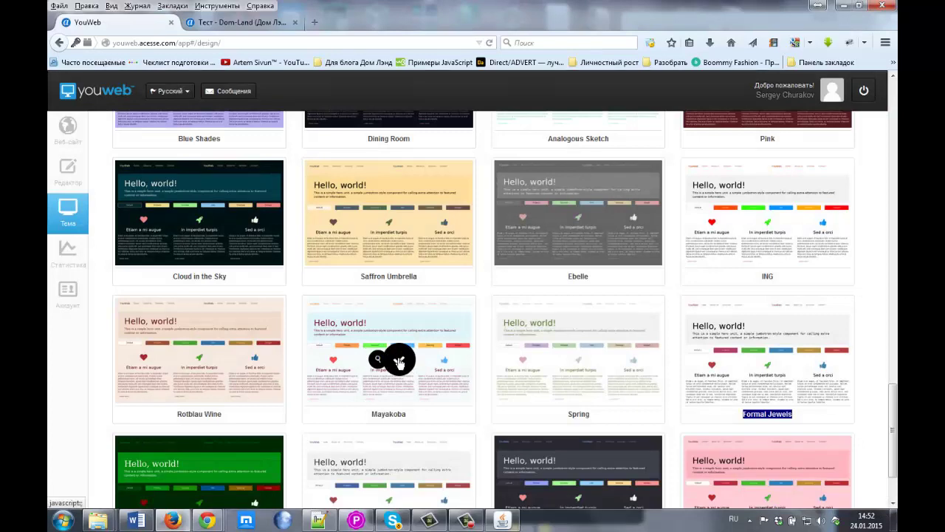
pyautogui.click(398, 359)
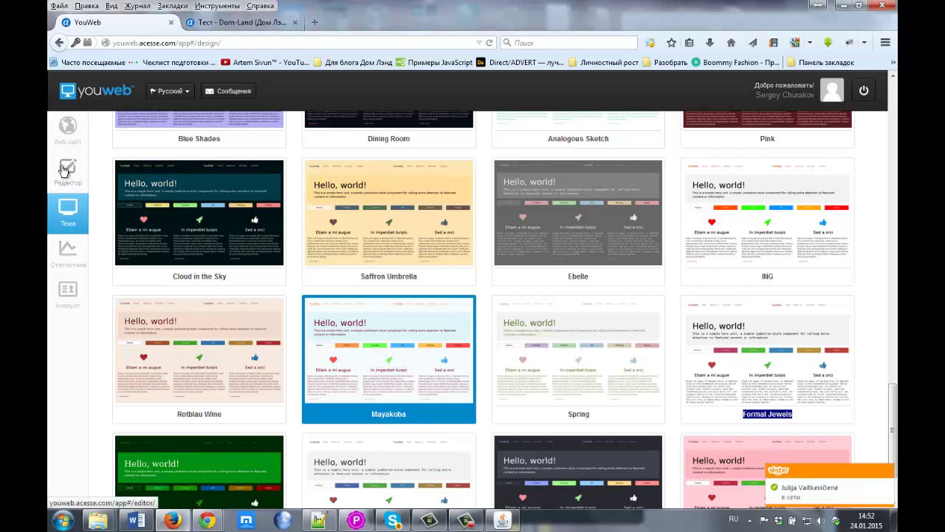
# - Reload the live page and check the prompt text above the subscription form in the applied theme
pyautogui.click(228, 22)
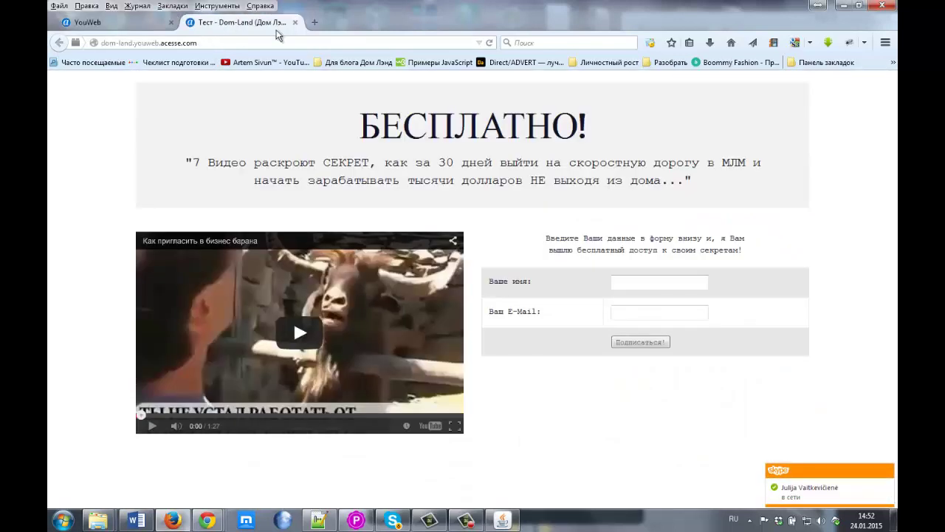
pyautogui.click(492, 43)
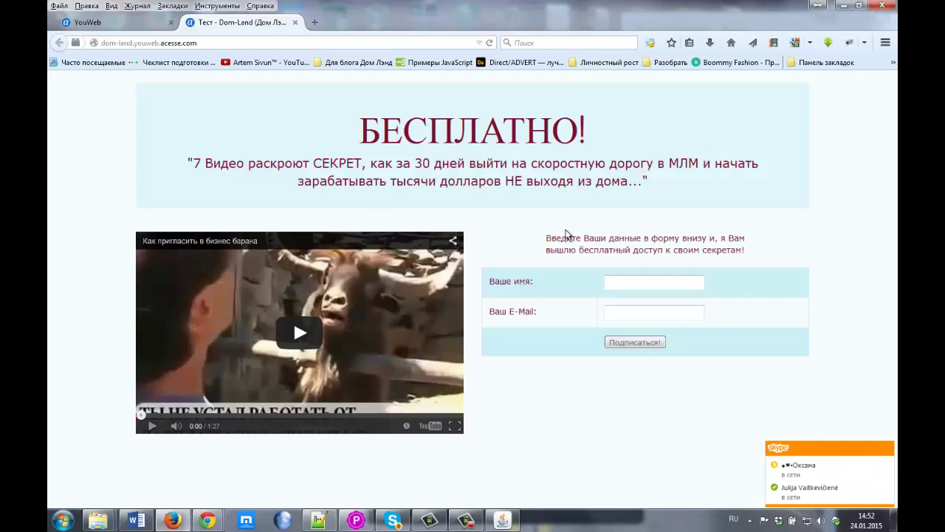
pyautogui.moveTo(547, 242); pyautogui.dragTo(753, 251)
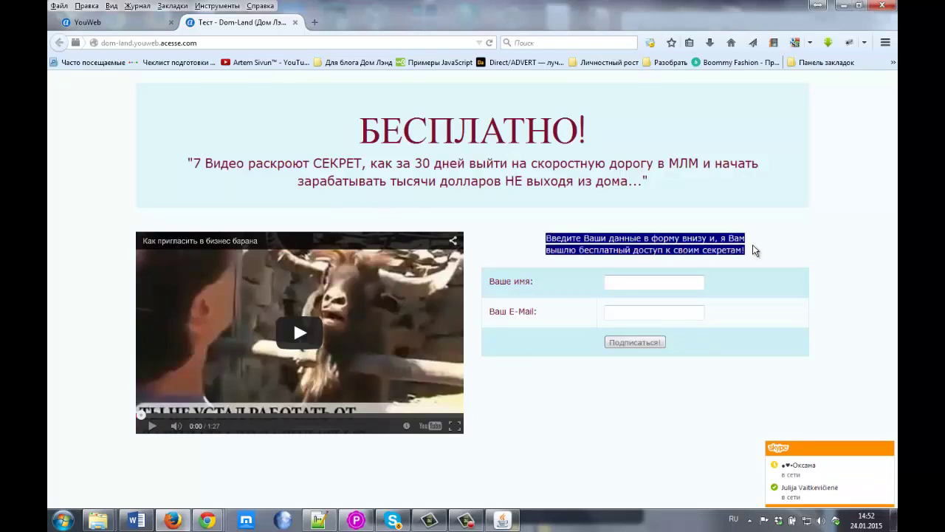
pyautogui.moveTo(545, 237); pyautogui.dragTo(753, 251)
# - Return to the page editor and copy the two-line prompt text above the subscription form
pyautogui.click(140, 22)
pyautogui.click(398, 359)
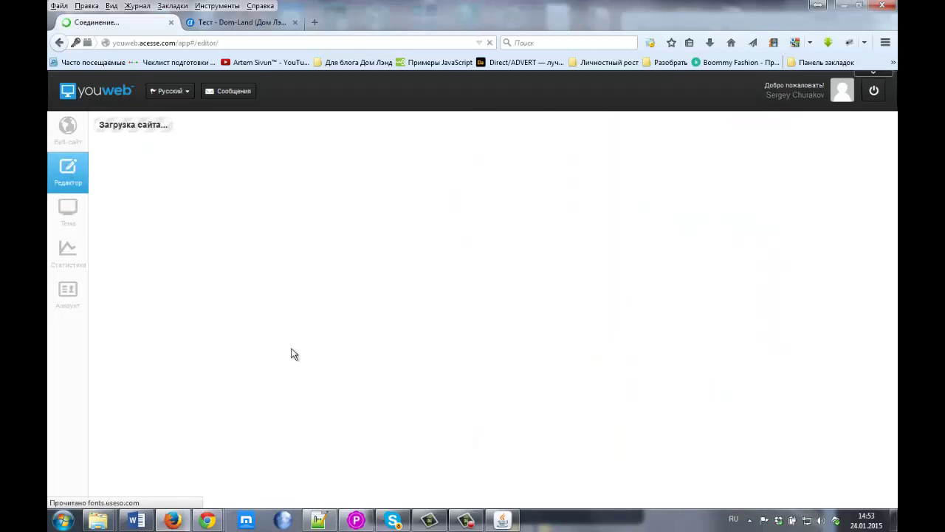
pyautogui.scroll(-2, 598, 421)
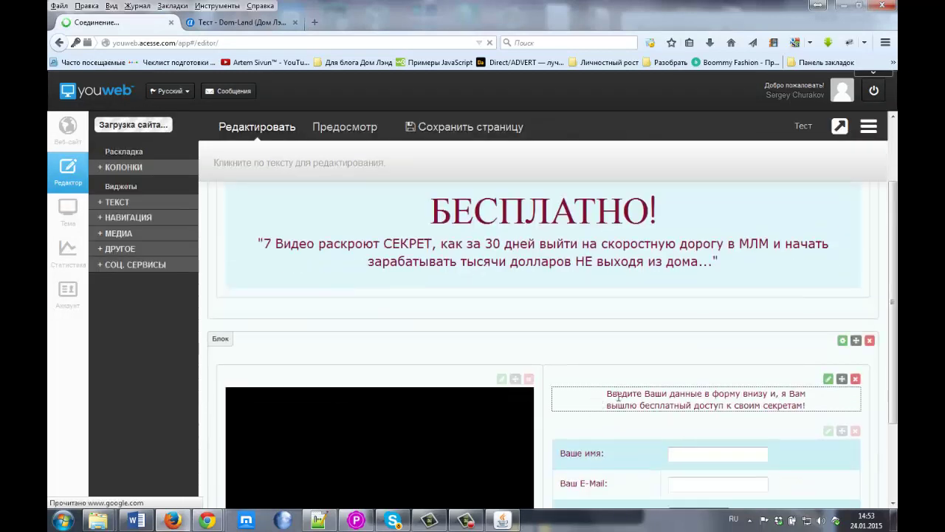
pyautogui.scroll(-1, 619, 397)
pyautogui.click(612, 349)
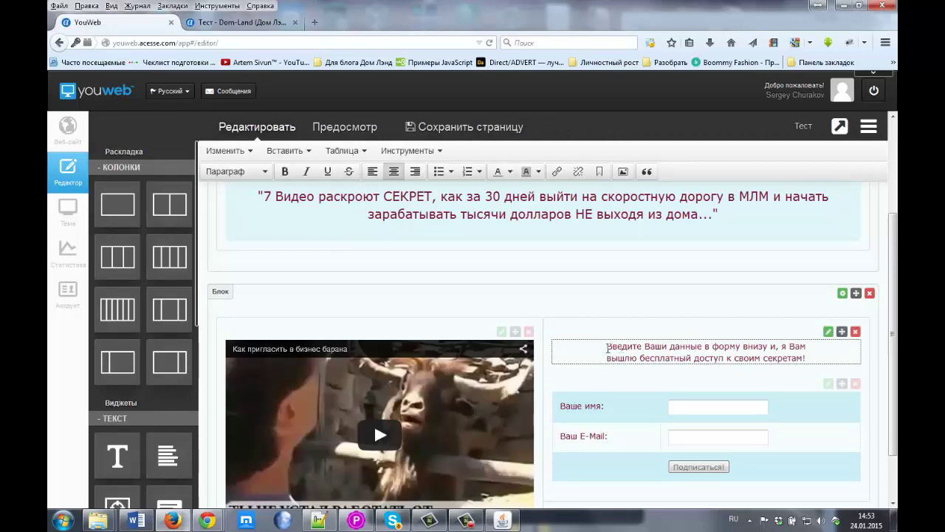
pyautogui.moveTo(671, 353); pyautogui.dragTo(816, 355)
pyautogui.hotkey('ctrl', 'c')
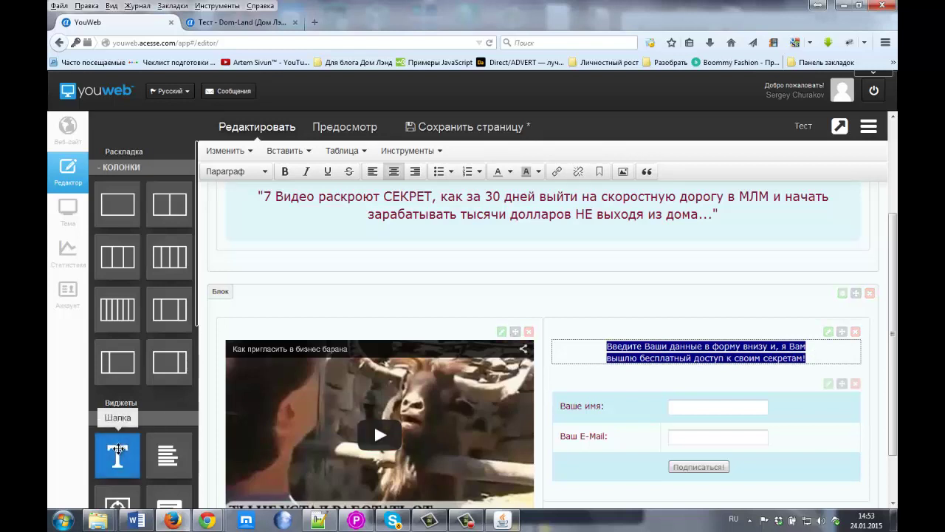
# - Add a Шапка widget above the form's prompt paragraph and replace its placeholder text with the copied prompt
pyautogui.scroll(-1, 117, 449)
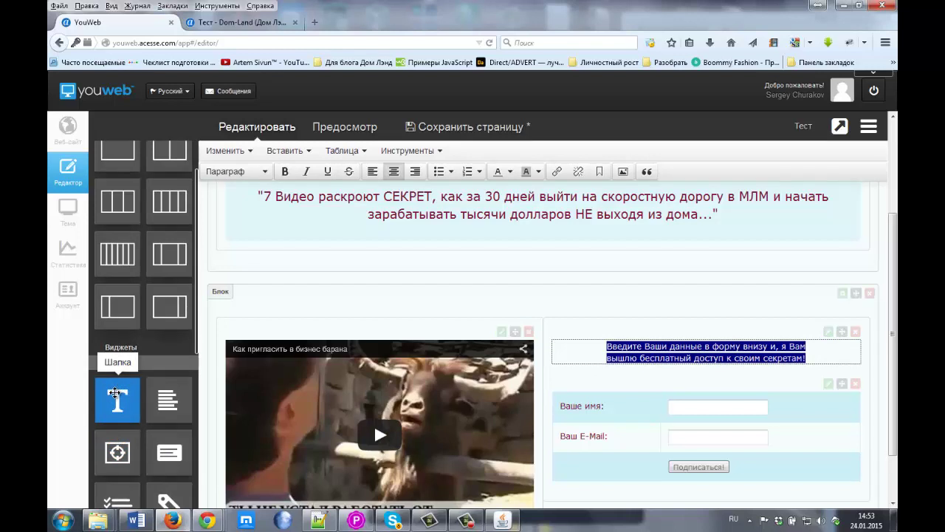
pyautogui.moveTo(114, 393); pyautogui.dragTo(638, 347)
pyautogui.moveTo(737, 362); pyautogui.dragTo(532, 367)
pyautogui.press('BackSpace')
pyautogui.hotkey('ctrl', 'v')
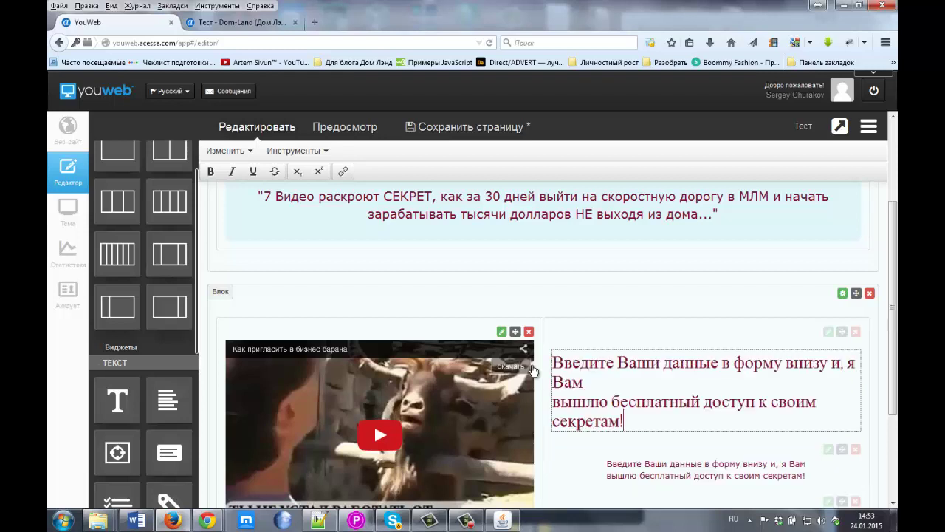
# - Remove the line break after "Вам" in the new heading and delete the old prompt paragraph below it
pyautogui.click(643, 386)
pyautogui.press('Delete')
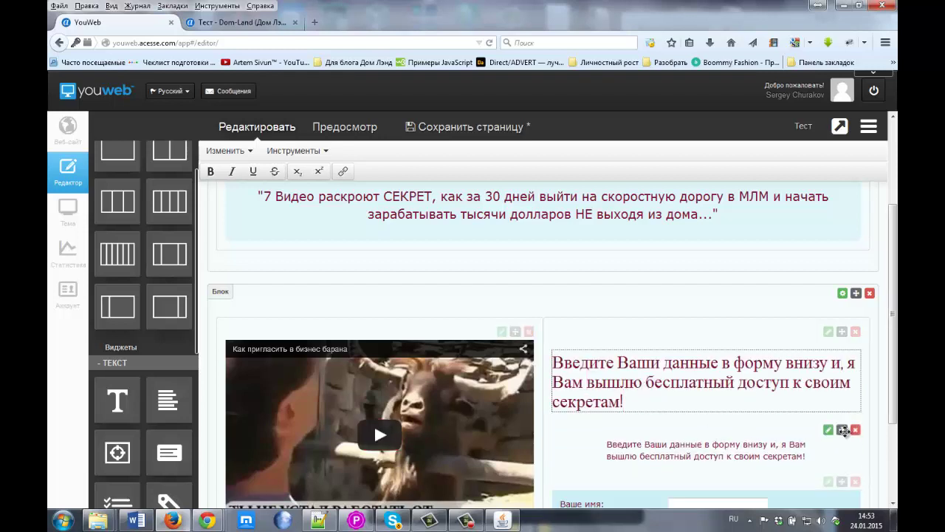
pyautogui.click(855, 429)
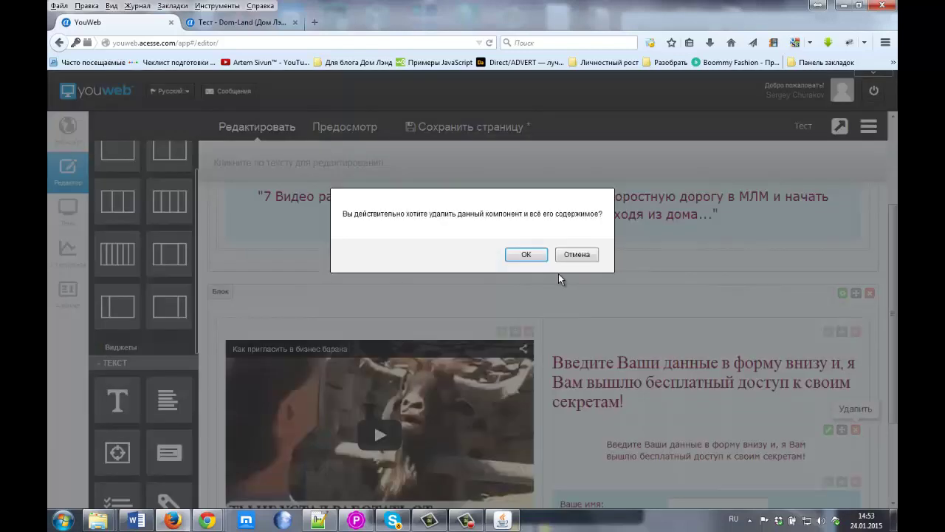
pyautogui.click(526, 255)
# - Center-align the heading above the subscription form and save the page
pyautogui.click(829, 333)
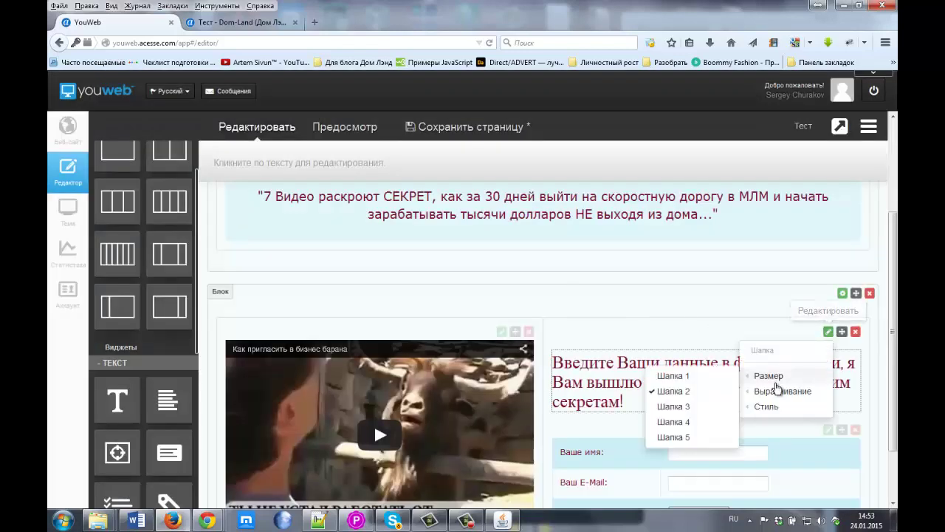
pyautogui.moveTo(775, 392)
pyautogui.click(681, 428)
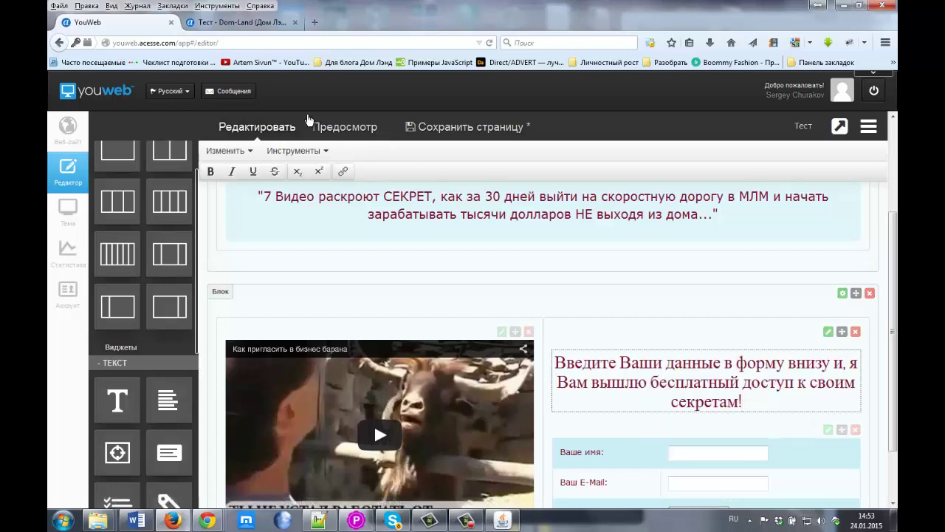
pyautogui.click(443, 127)
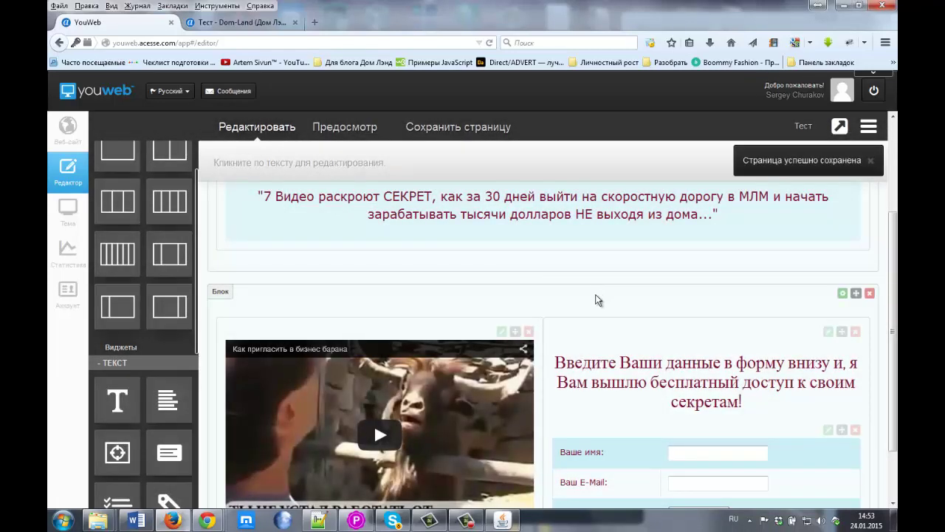
# - Format the "7 Видео раскроют СЕКРЕТ..." text under "БЕСПЛАТНО!" as Заголовок 2
pyautogui.click(828, 332)
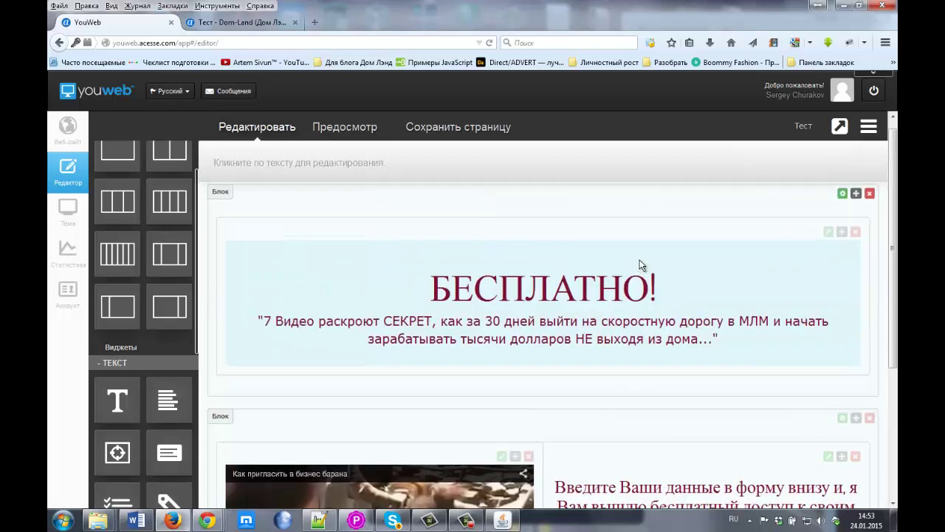
pyautogui.click(599, 334)
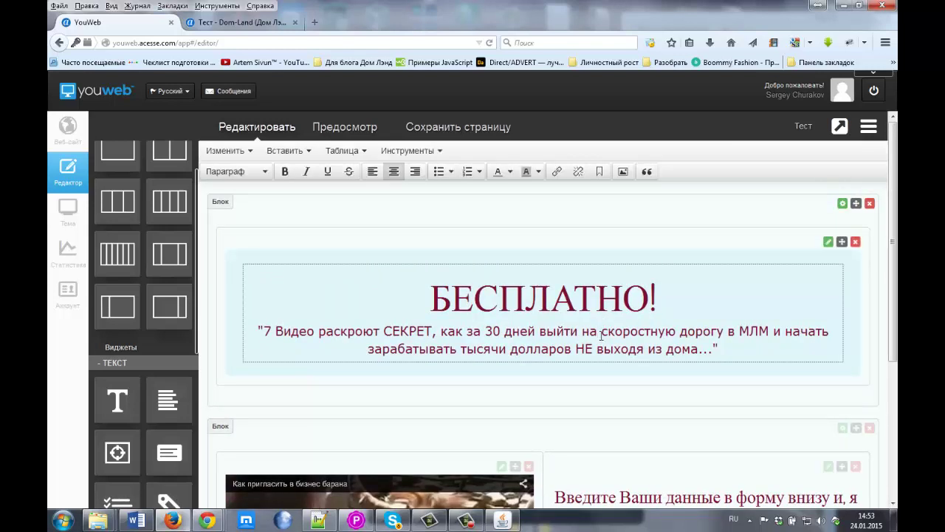
pyautogui.click(477, 298)
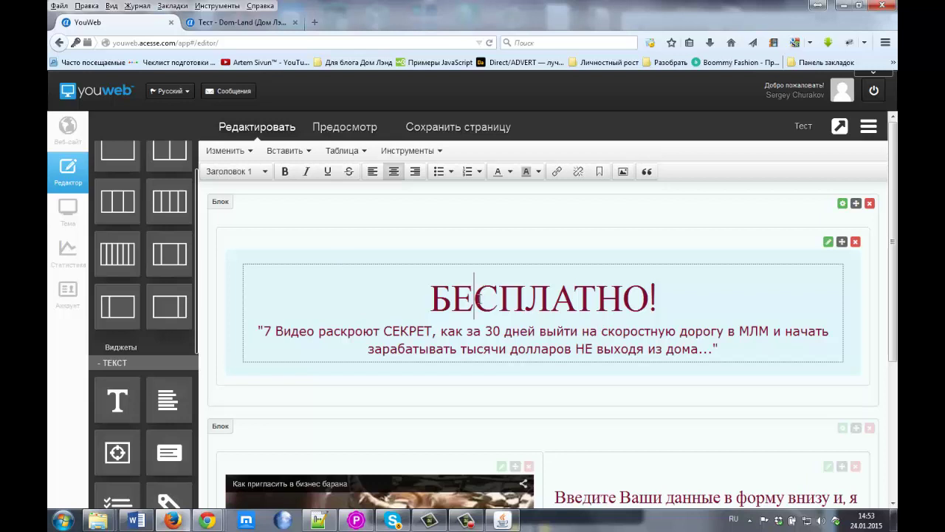
pyautogui.click(448, 332)
pyautogui.moveTo(257, 330); pyautogui.dragTo(747, 343)
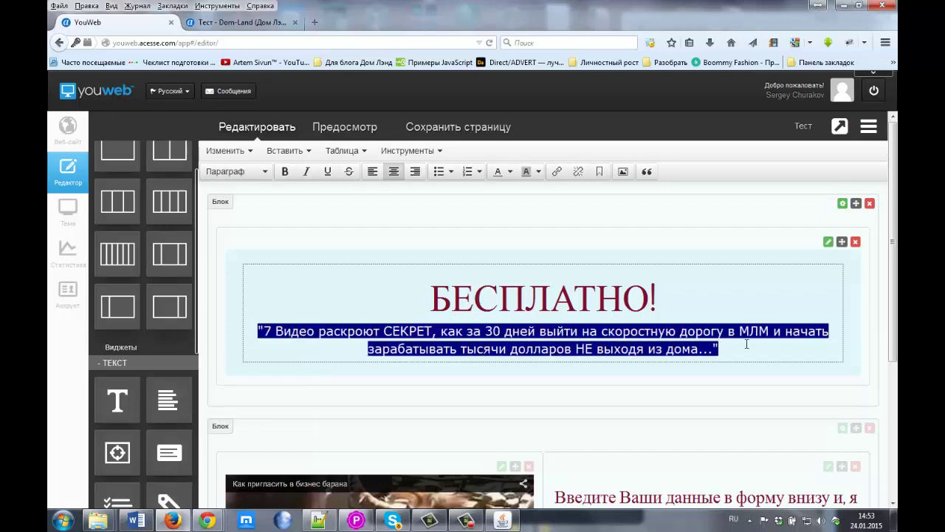
pyautogui.click(248, 172)
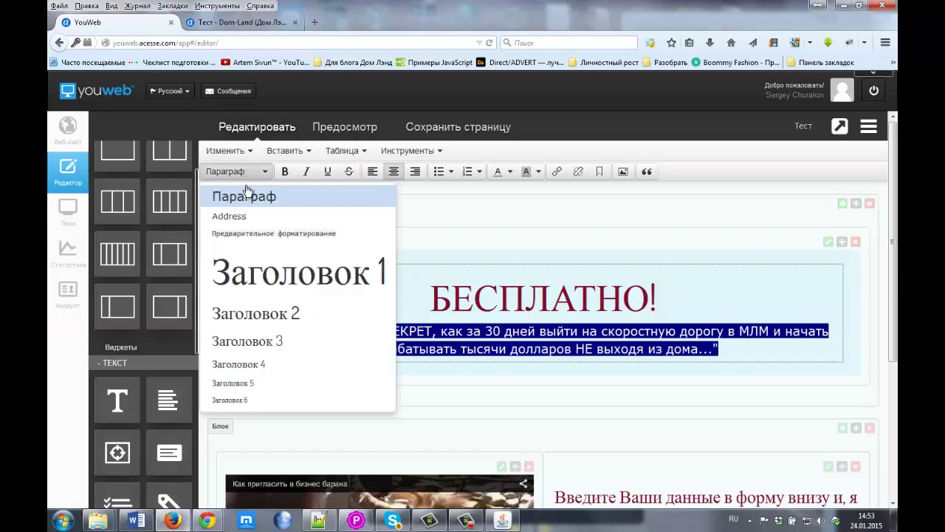
pyautogui.click(275, 315)
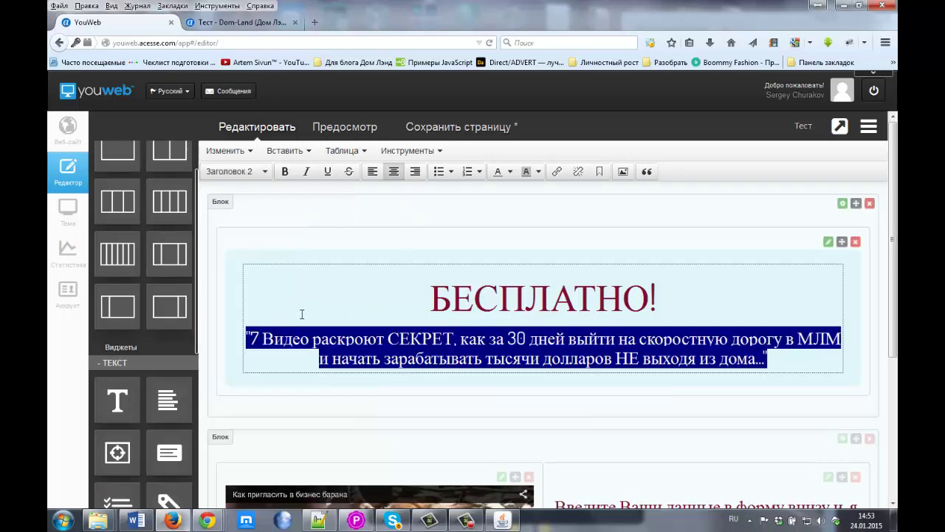
pyautogui.click(515, 333)
# - Check the size setting of the heading above the subscription form and close its options
pyautogui.scroll(-3, 635, 380)
pyautogui.click(653, 372)
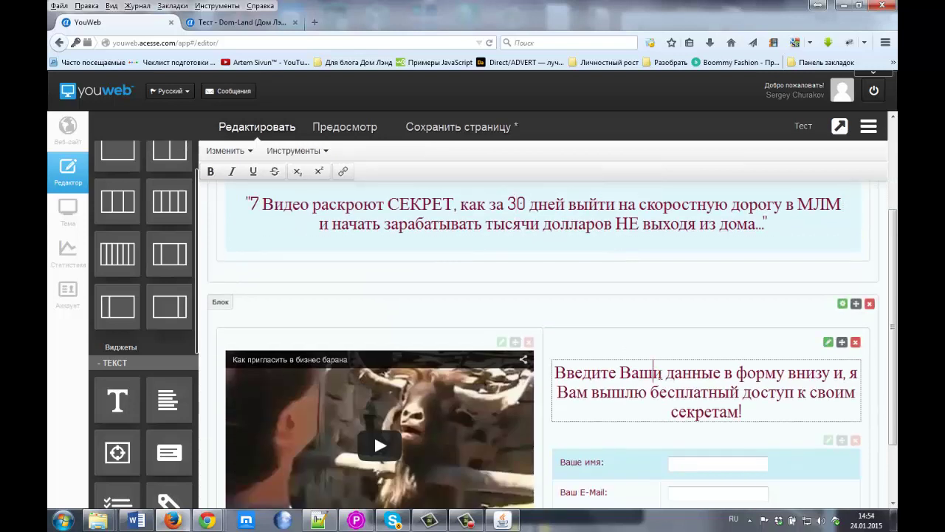
pyautogui.click(829, 342)
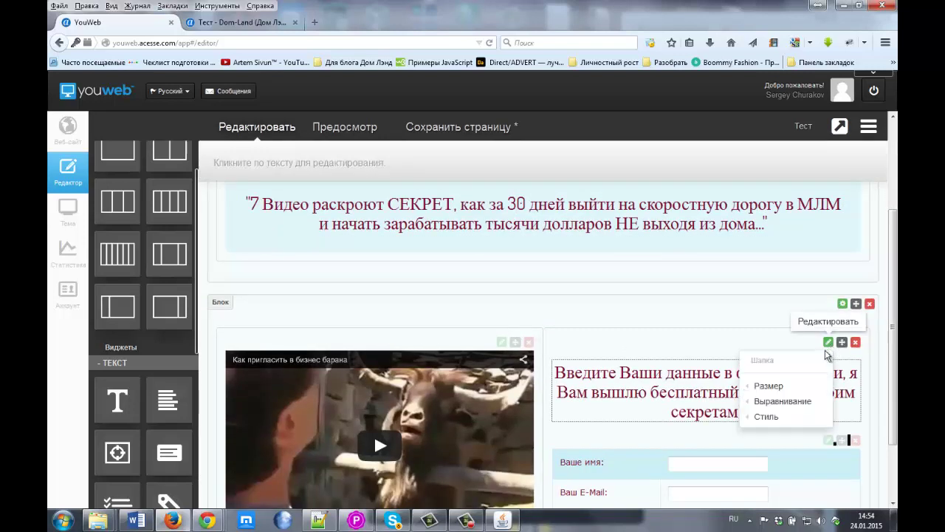
pyautogui.moveTo(775, 389)
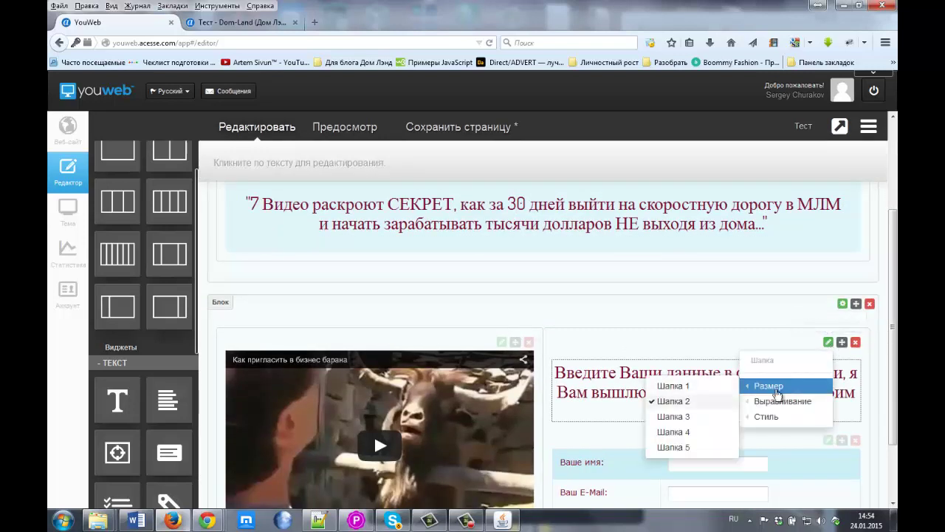
pyautogui.click(645, 350)
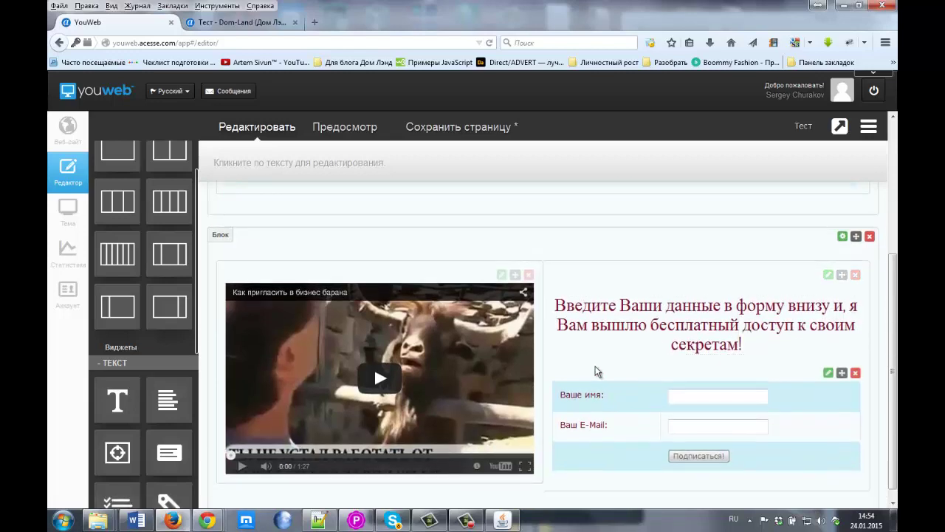
# - Save the page and reload its live version to check the restyled headings
pyautogui.click(474, 128)
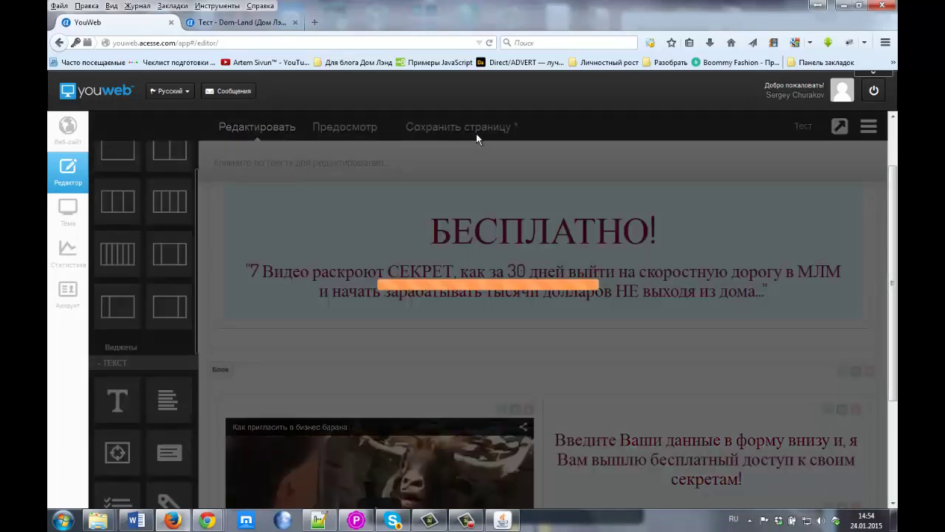
pyautogui.click(233, 29)
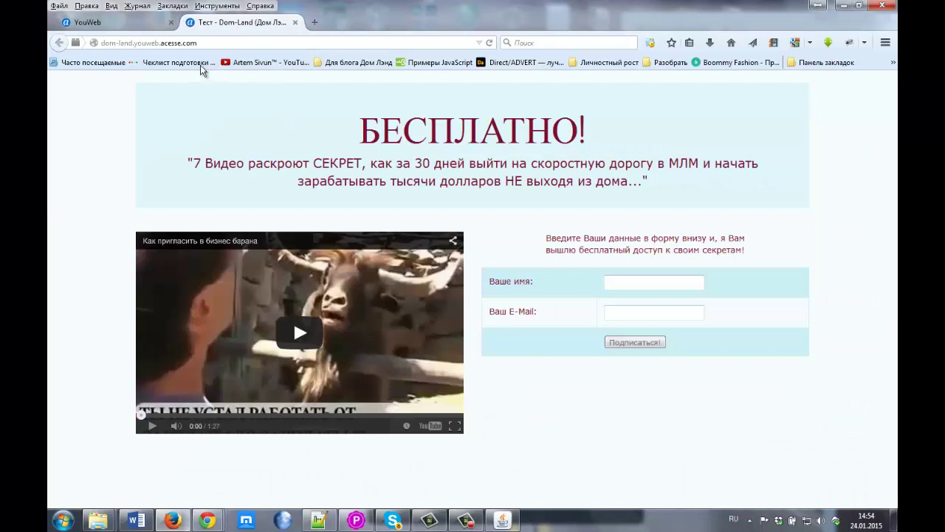
pyautogui.click(489, 42)
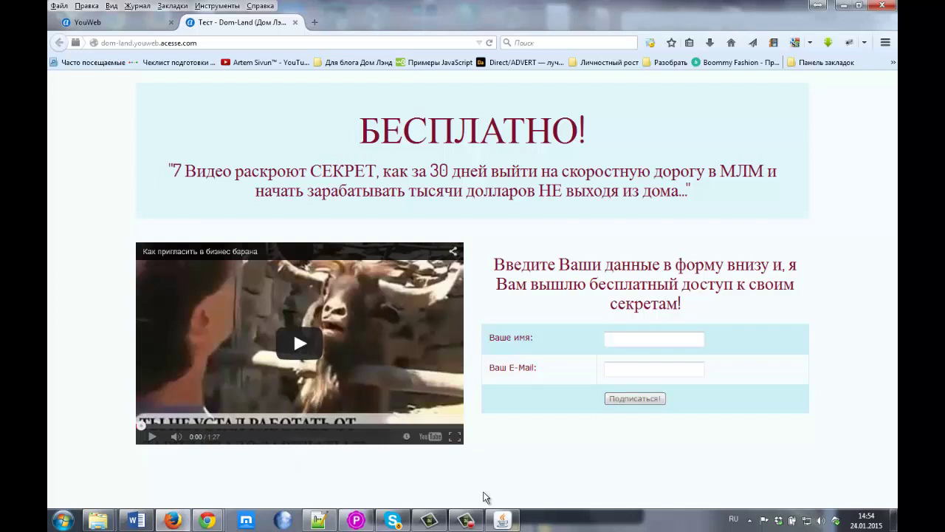
# - Return to the page editor and look through its text, media and НАВИГАЦИЯ widgets and the column layouts
pyautogui.click(103, 22)
pyautogui.scroll(-3, 591, 325)
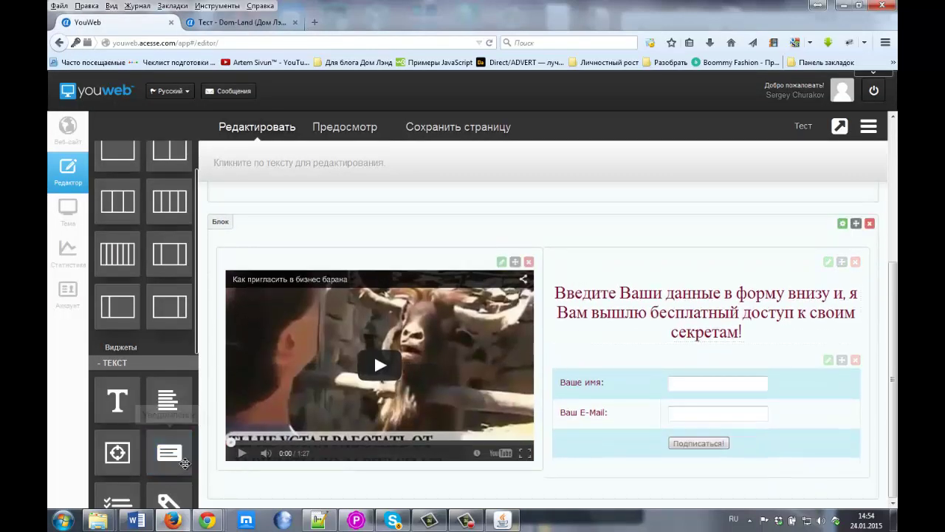
pyautogui.scroll(-3, 137, 396)
pyautogui.scroll(-2, 138, 396)
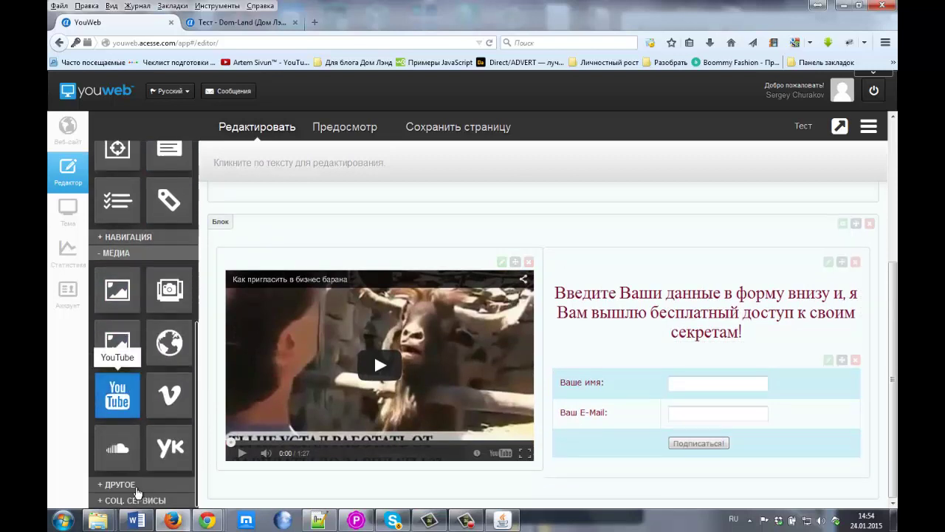
pyautogui.scroll(6, 133, 392)
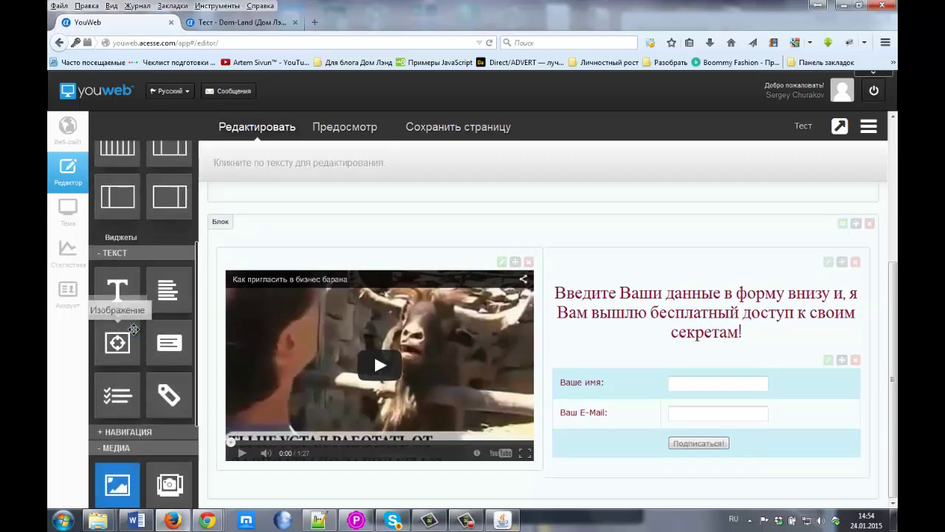
pyautogui.scroll(-3, 124, 350)
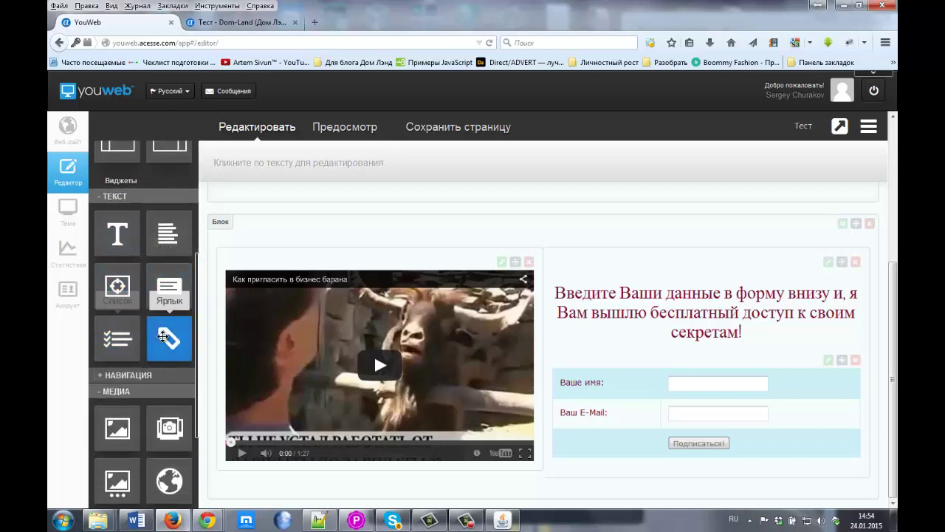
pyautogui.click(127, 375)
pyautogui.scroll(-2, 127, 391)
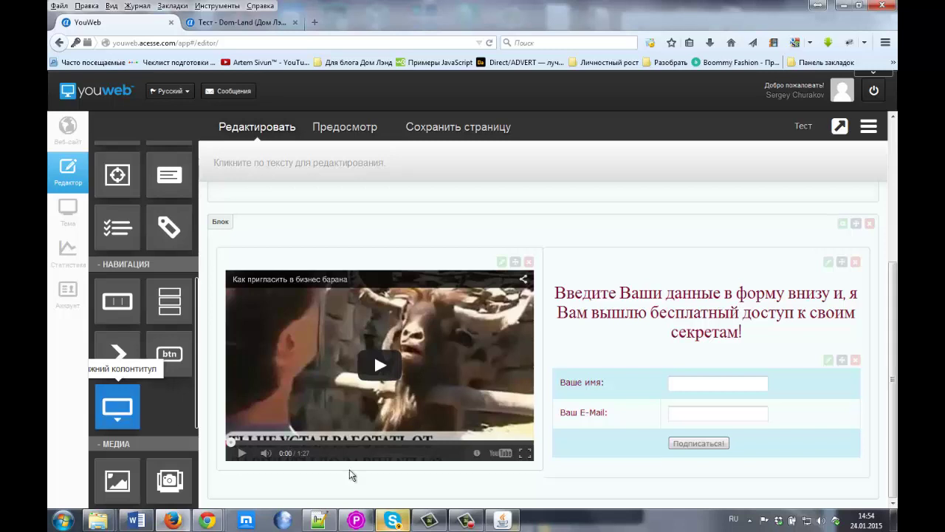
pyautogui.scroll(1, 425, 210)
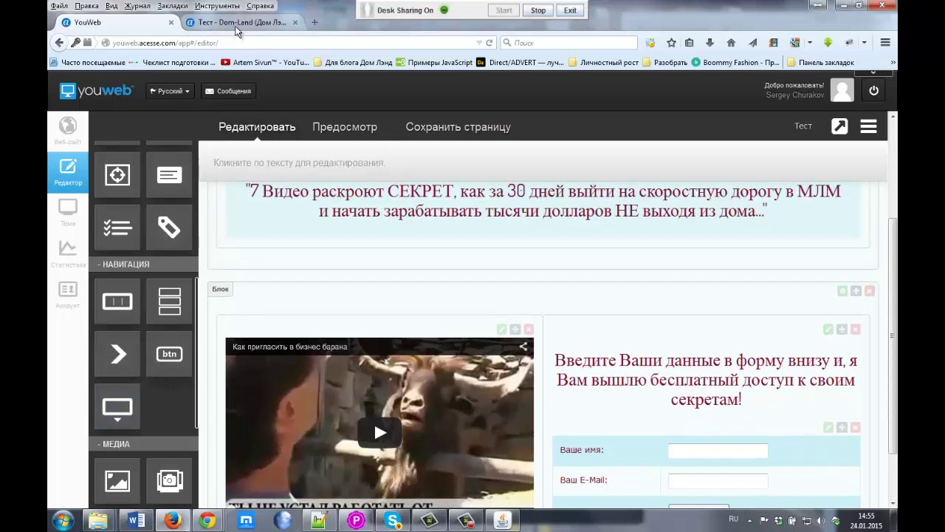
pyautogui.scroll(2, 439, 223)
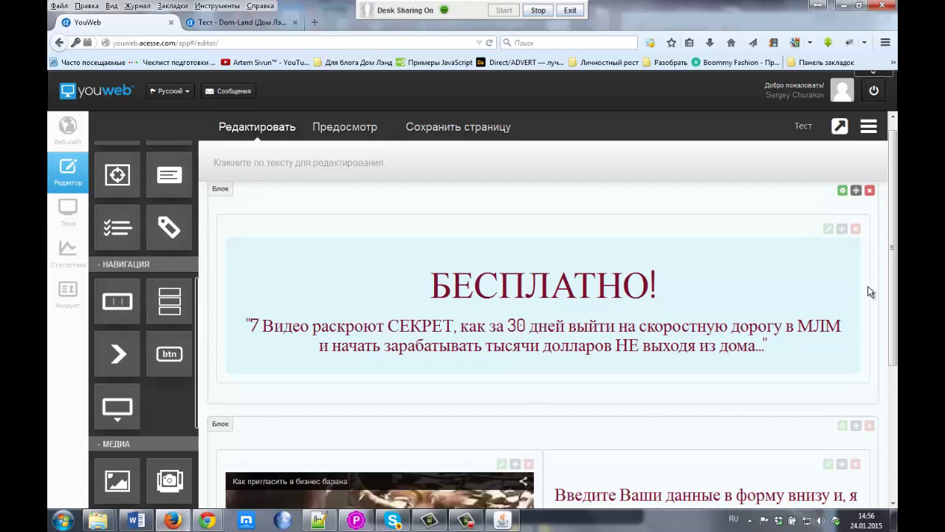
pyautogui.scroll(5, 143, 228)
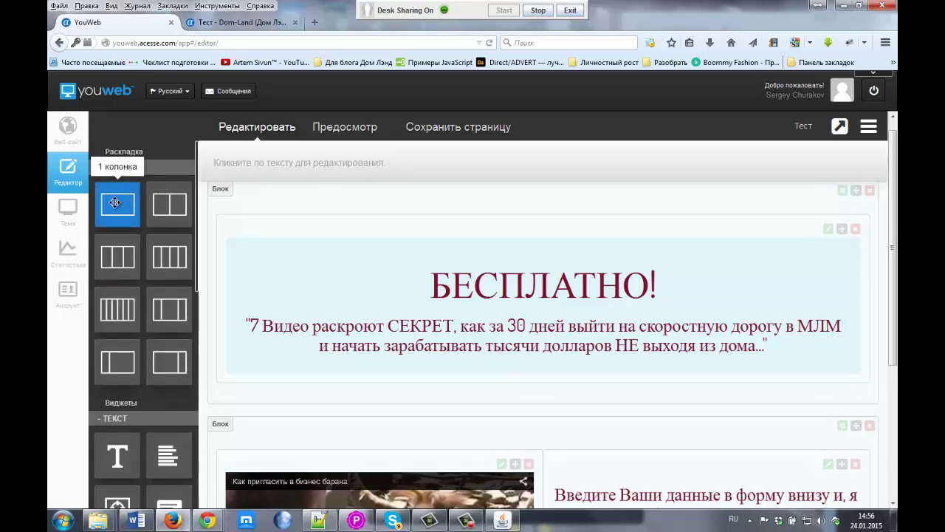
# - Add a one-column block above the "БЕСПЛАТНО!" block and place a Витрина widget in it
pyautogui.moveTo(116, 202); pyautogui.dragTo(362, 226)
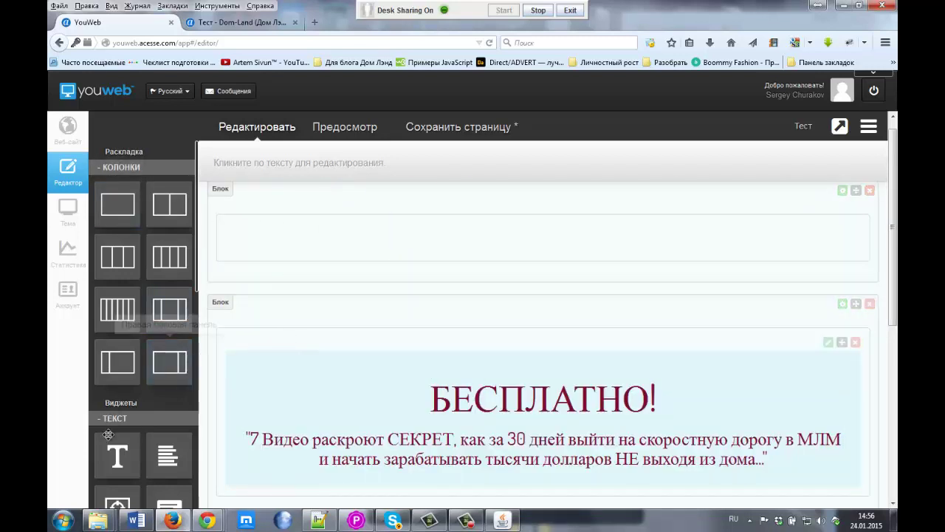
pyautogui.scroll(-3, 111, 443)
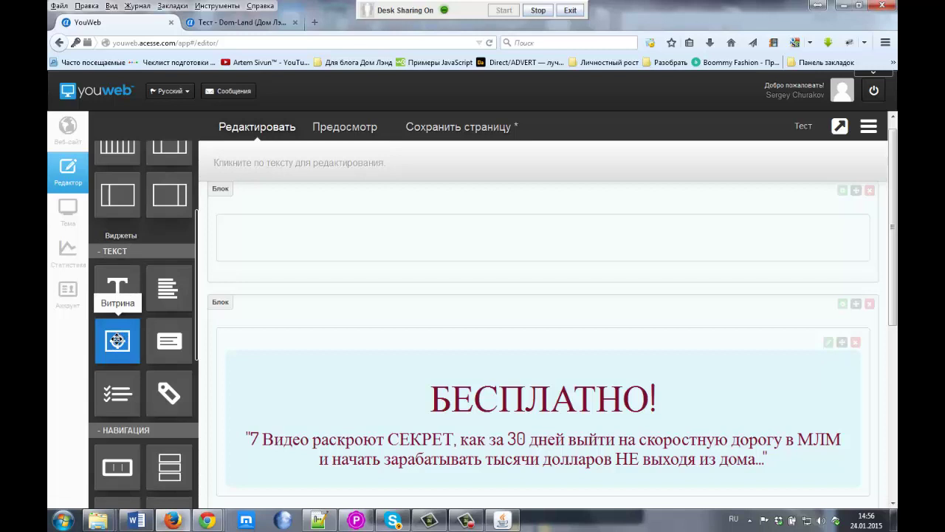
pyautogui.moveTo(215, 320); pyautogui.dragTo(375, 244)
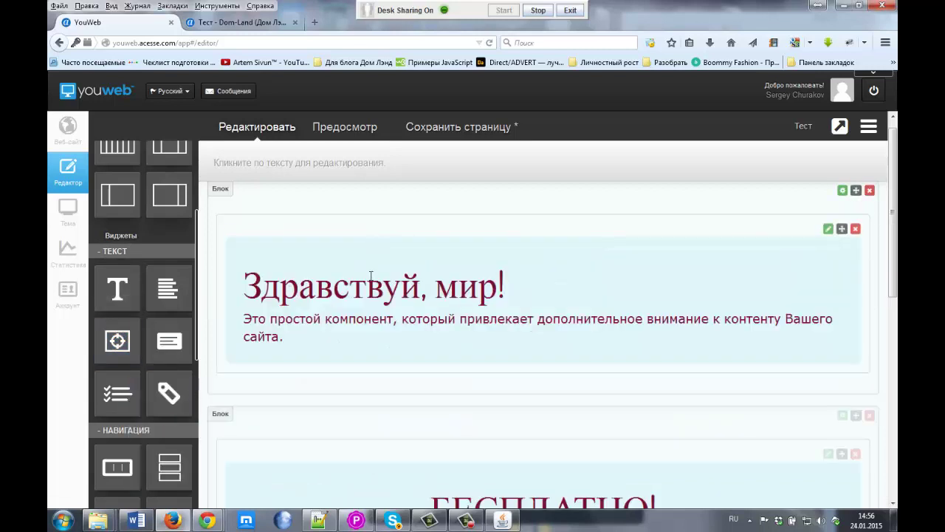
# - Compare the sample text of the new Витрина widget with the formatted "БЕСПЛАТНО!" showcase text below it
pyautogui.moveTo(260, 289); pyautogui.dragTo(355, 378)
pyautogui.scroll(-3, 361, 375)
pyautogui.click(472, 375)
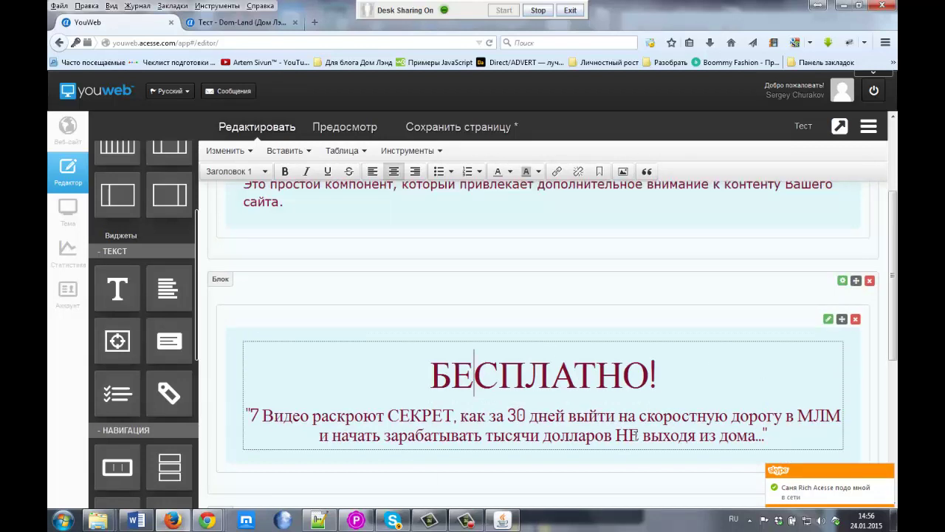
pyautogui.moveTo(446, 417); pyautogui.dragTo(619, 436)
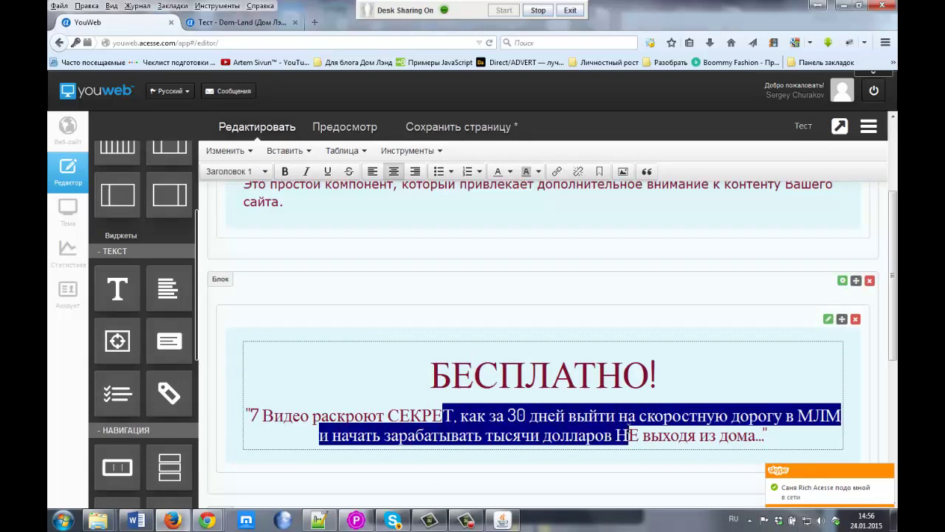
pyautogui.click(614, 436)
# - Delete the sample "Здравствуй, мир!" showcase and its one-column block above the "БЕСПЛАТНО!" block
pyautogui.scroll(3, 683, 310)
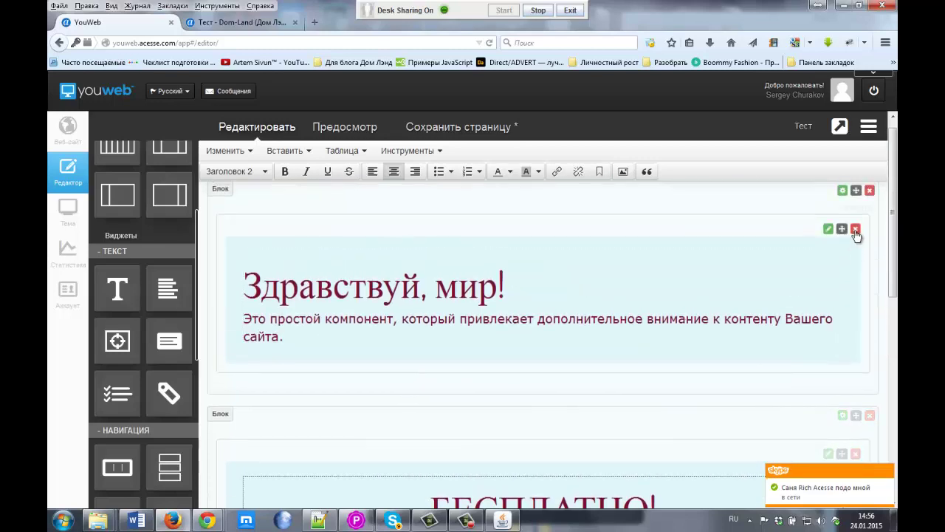
pyautogui.click(856, 231)
pyautogui.click(539, 254)
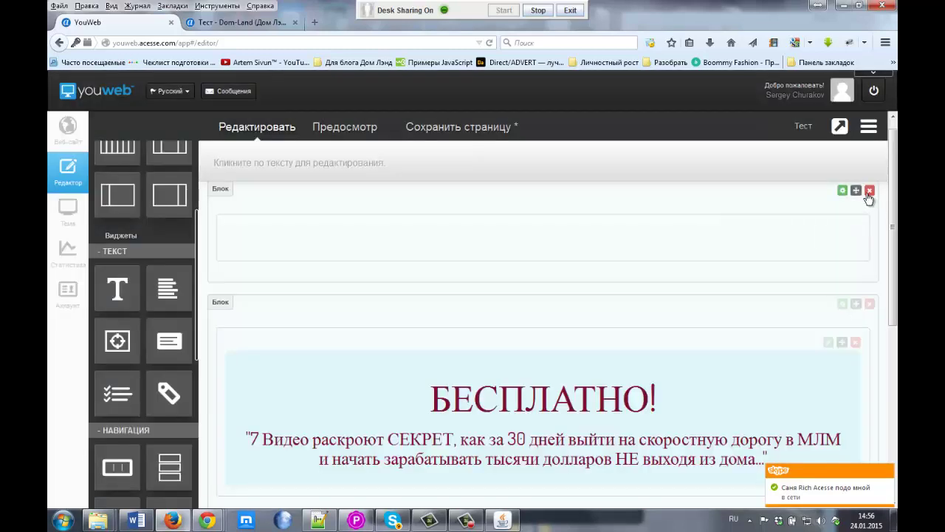
pyautogui.click(870, 191)
pyautogui.click(524, 254)
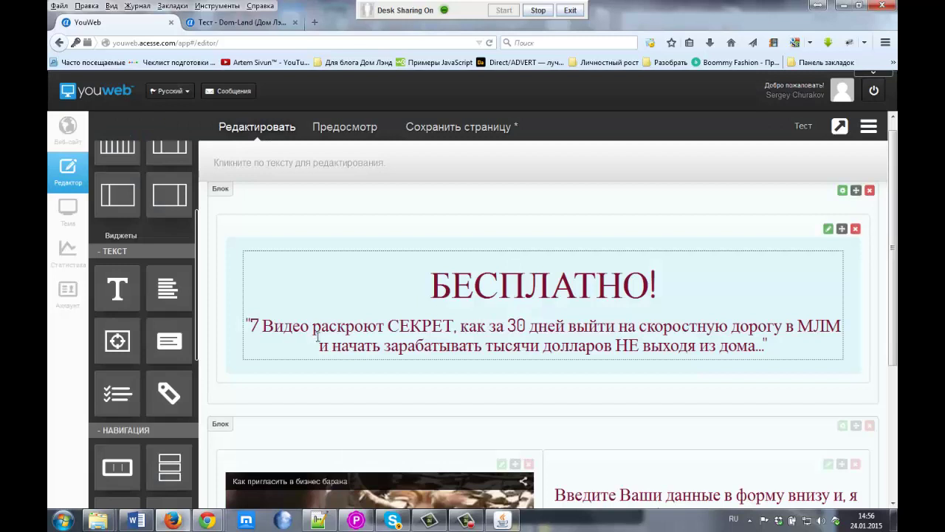
# - Insert a two-column block above the block with the video and subscription form
pyautogui.scroll(-3, 318, 336)
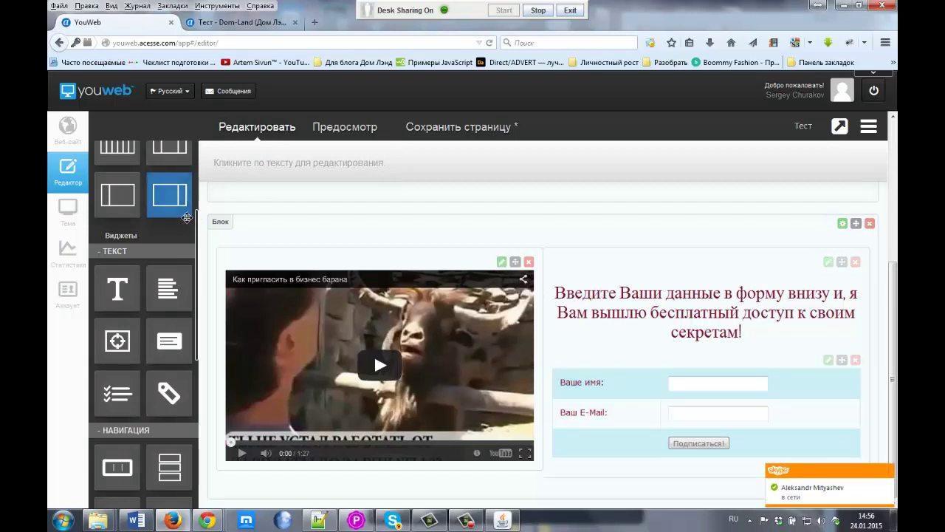
pyautogui.scroll(5, 190, 219)
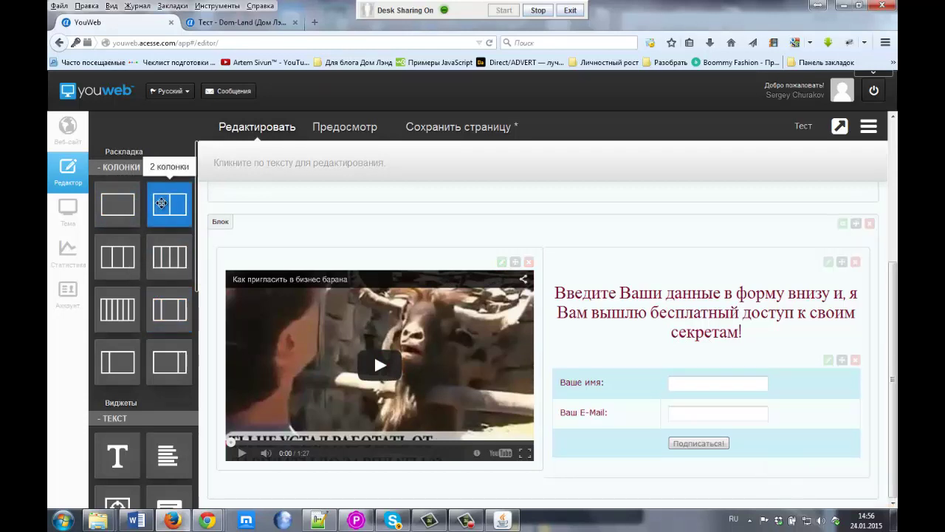
pyautogui.moveTo(199, 201); pyautogui.dragTo(297, 210)
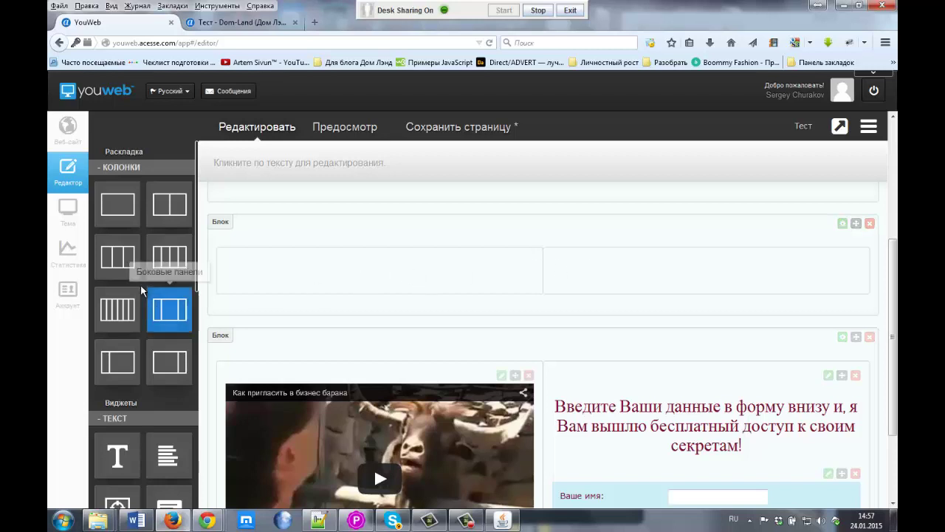
# - Place a YouTube video widget in the first column of the empty two-column block and check its URL setting
pyautogui.scroll(-3, 191, 254)
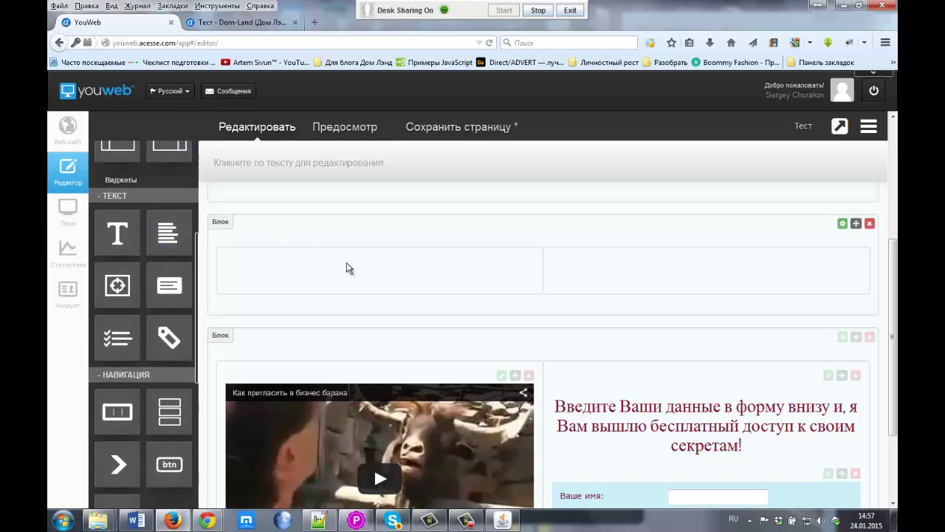
pyautogui.scroll(-1, 115, 384)
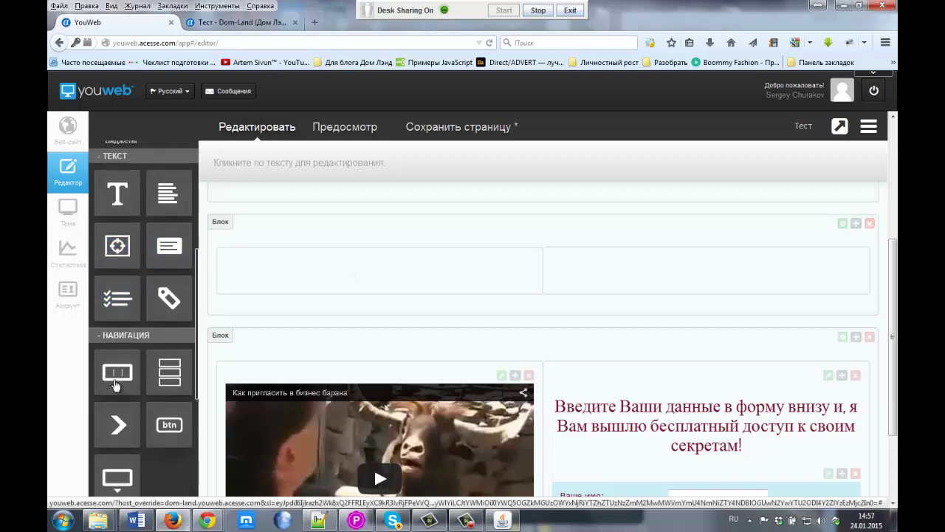
pyautogui.scroll(-3, 114, 384)
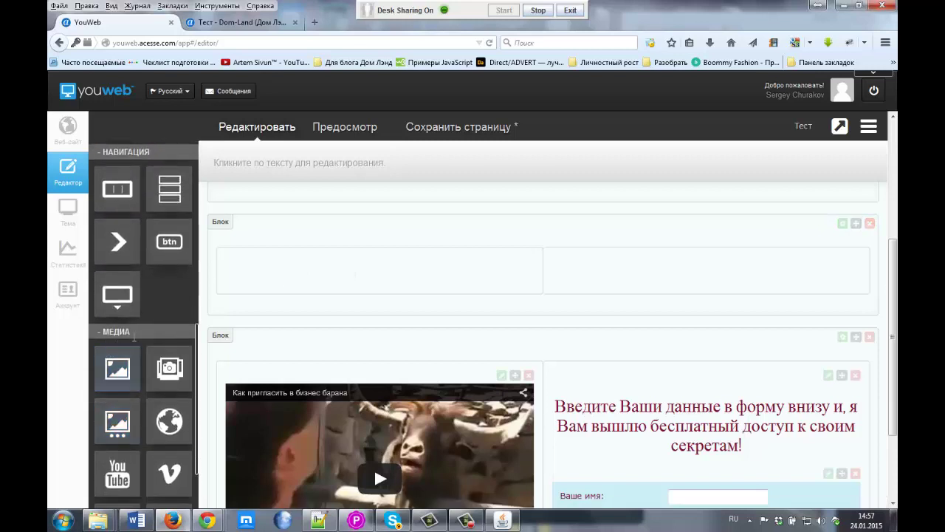
pyautogui.scroll(-2, 116, 392)
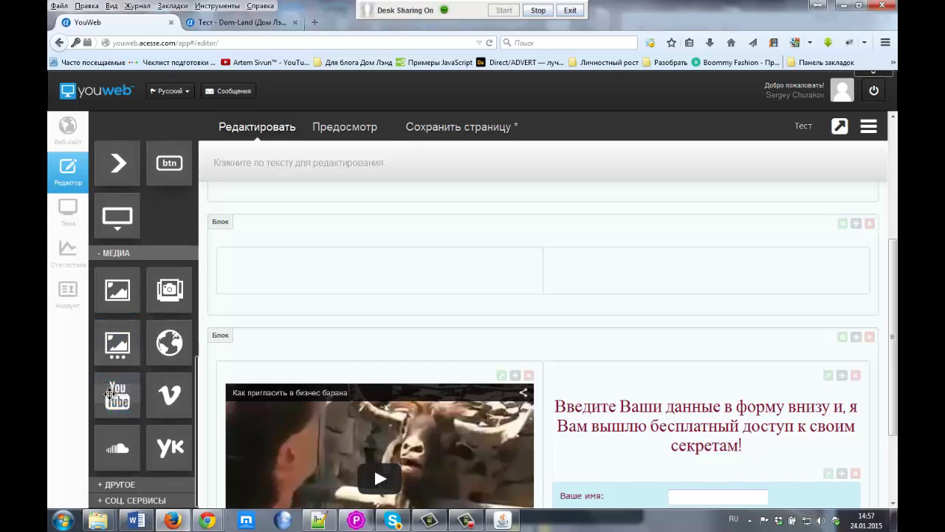
pyautogui.moveTo(109, 393); pyautogui.dragTo(324, 263)
pyautogui.click(501, 262)
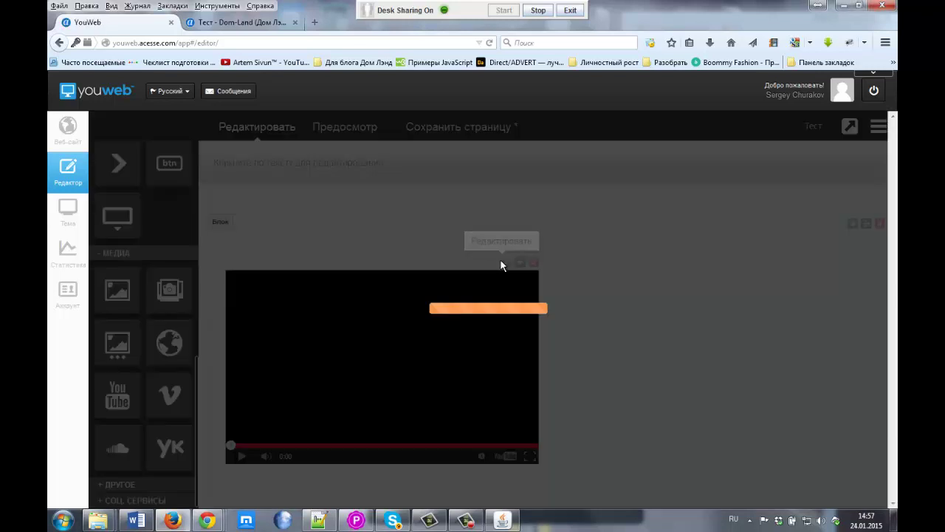
pyautogui.moveTo(463, 296); pyautogui.dragTo(320, 294)
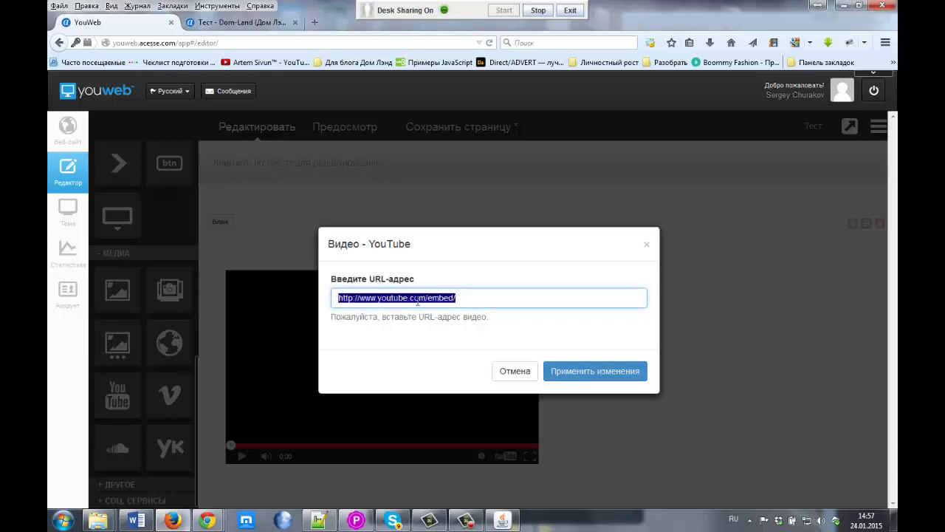
pyautogui.click(516, 373)
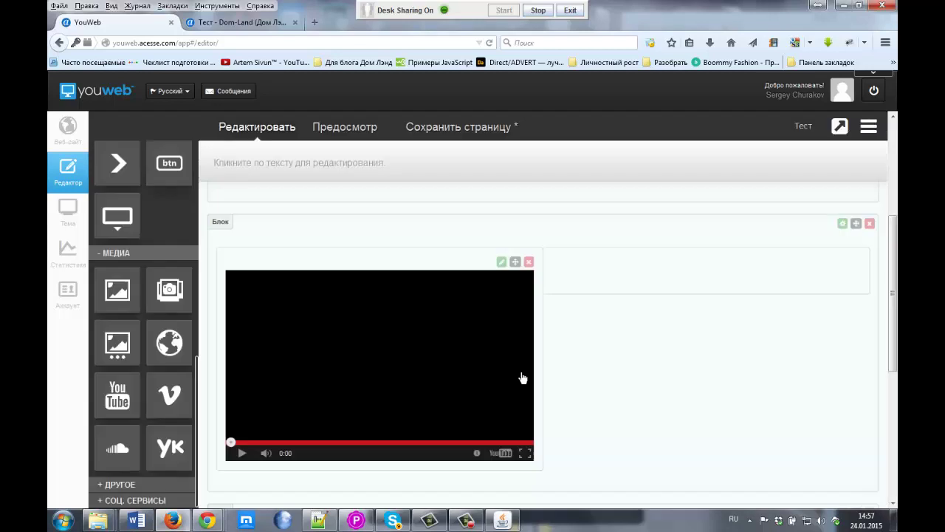
pyautogui.click(529, 262)
pyautogui.click(579, 254)
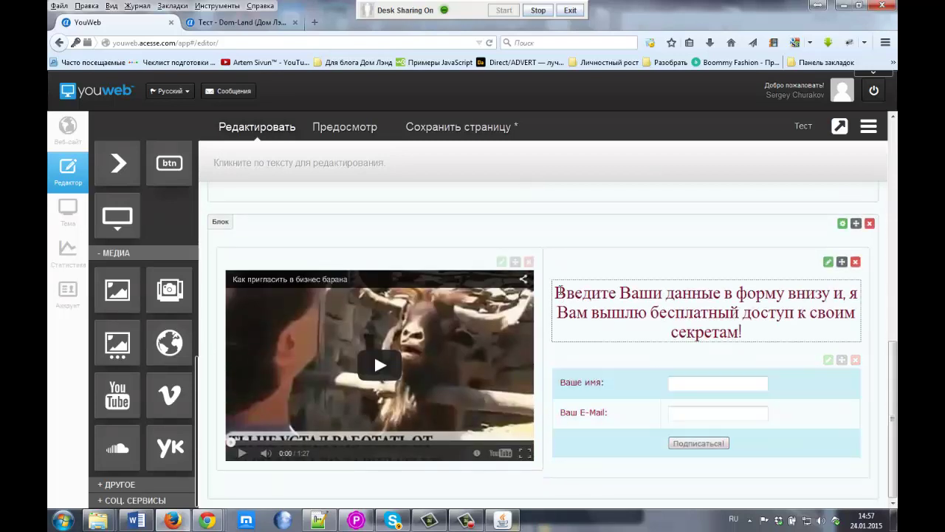
# - Place a Шапка widget and a Текст widget under the "Как пригласить в бизнес барана" video
pyautogui.moveTo(558, 291); pyautogui.dragTo(760, 332)
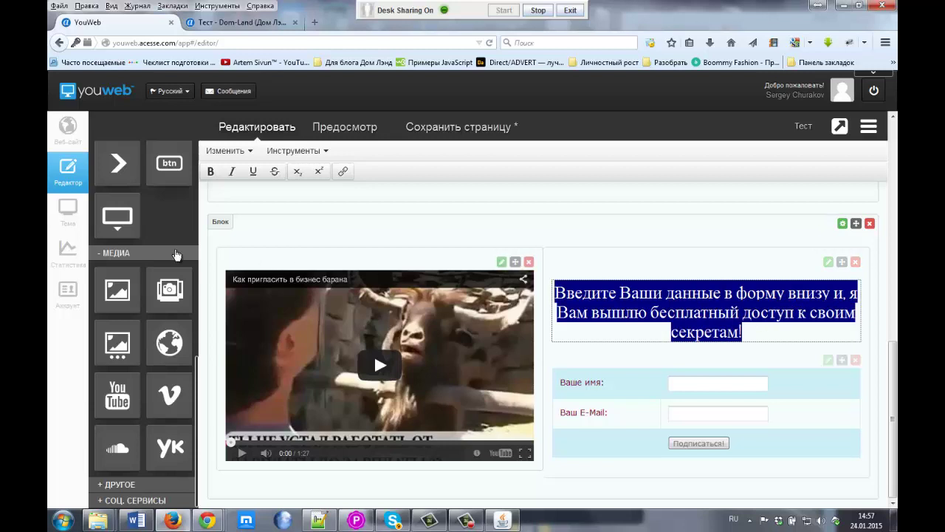
pyautogui.scroll(3, 169, 255)
pyautogui.scroll(4, 169, 255)
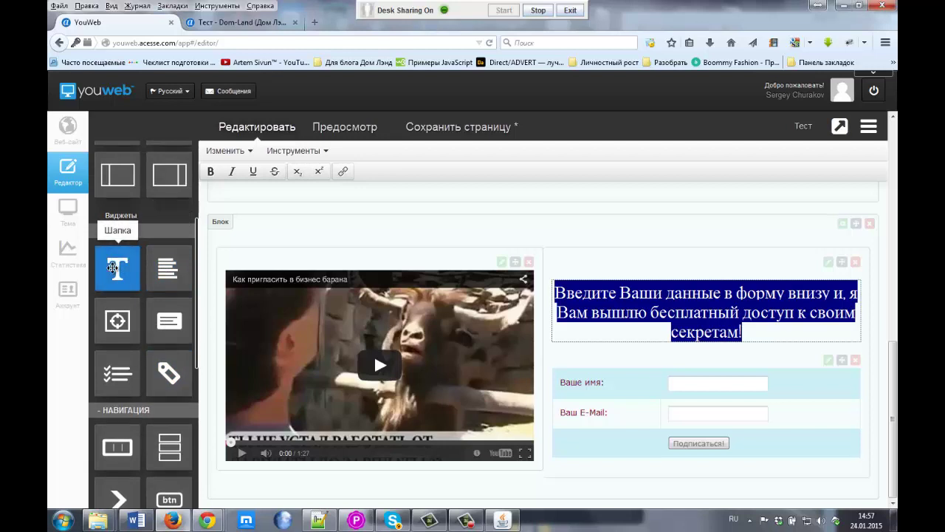
pyautogui.moveTo(113, 268); pyautogui.dragTo(159, 319)
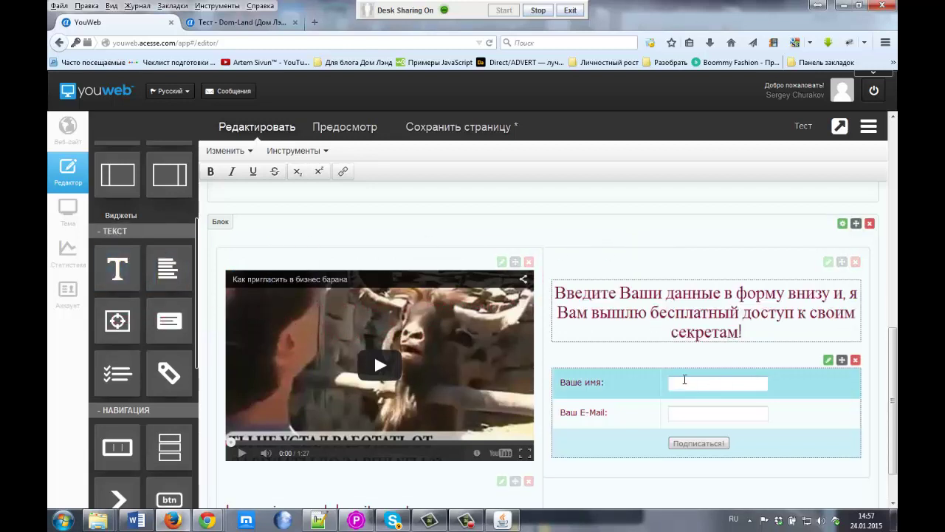
pyautogui.click(822, 363)
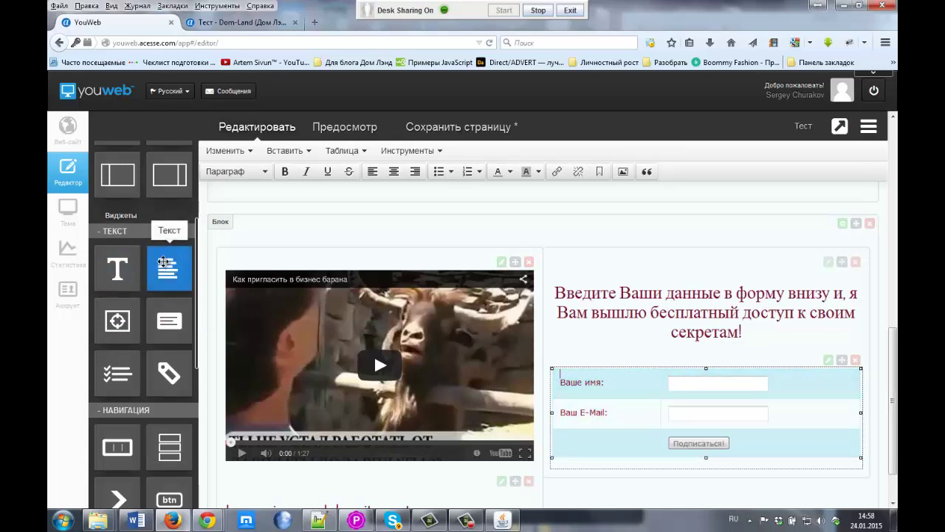
pyautogui.moveTo(169, 269); pyautogui.dragTo(641, 286)
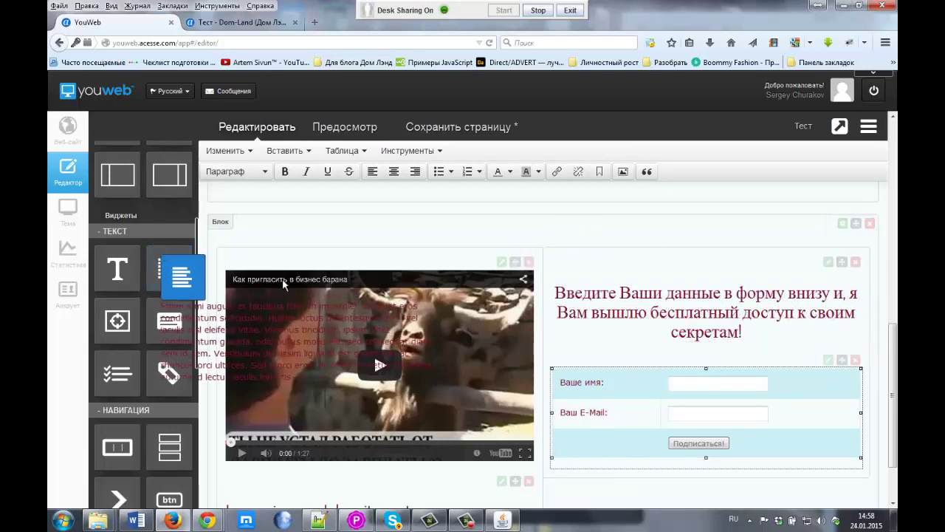
# - Examine the source code of the subscription form, close it without changes and return to the form's text area
pyautogui.click(421, 151)
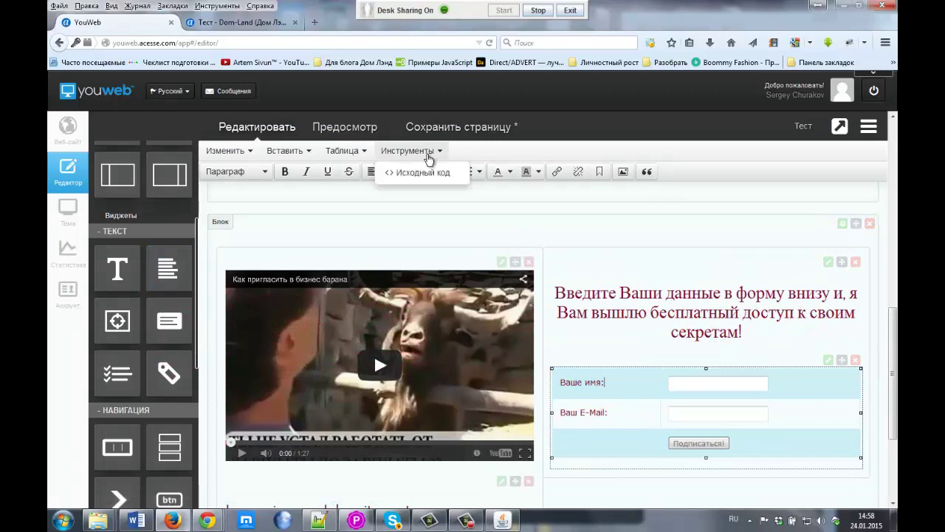
pyautogui.click(438, 177)
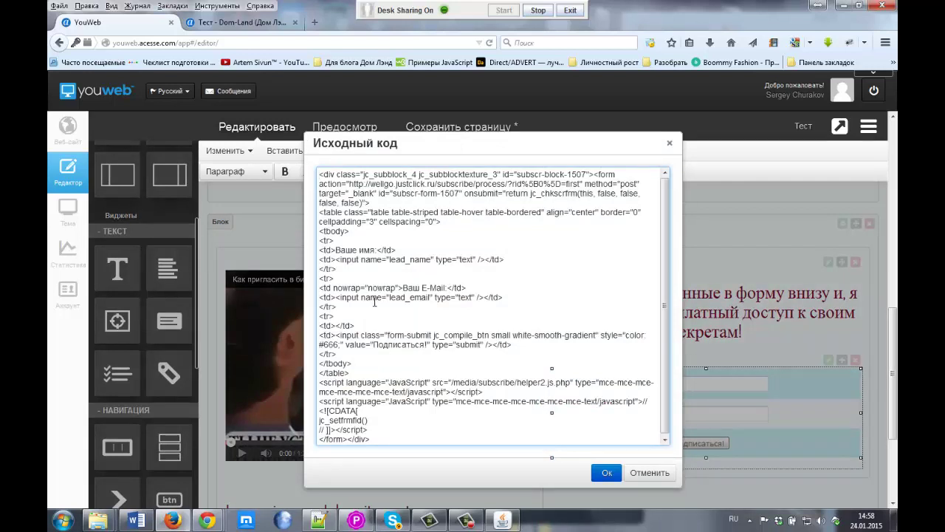
pyautogui.click(650, 472)
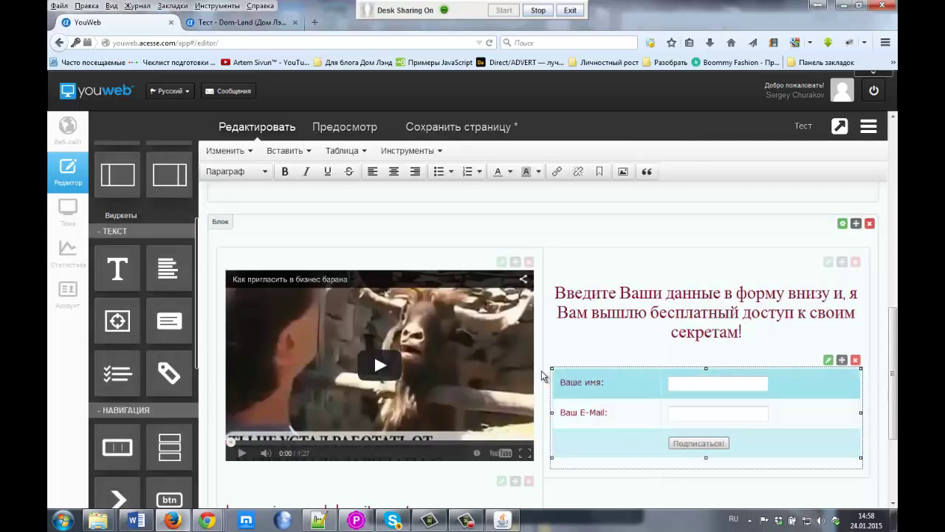
pyautogui.click(828, 361)
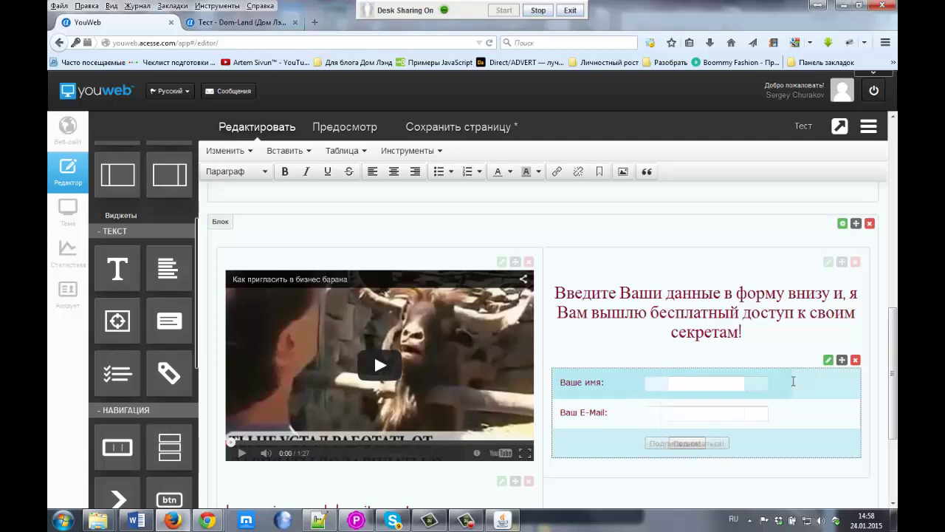
pyautogui.moveTo(860, 368); pyautogui.dragTo(733, 393)
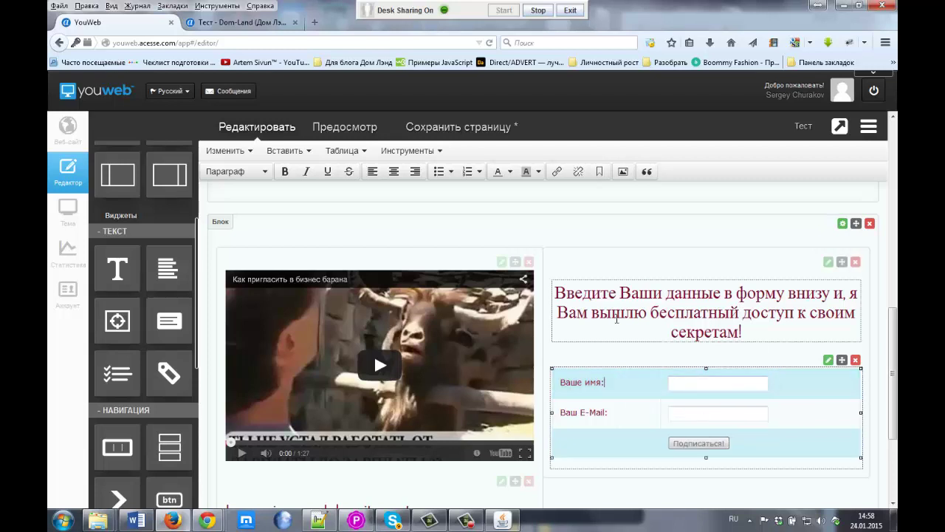
# - Delete the two-column block that holds the blank YouTube video
pyautogui.scroll(5, 681, 225)
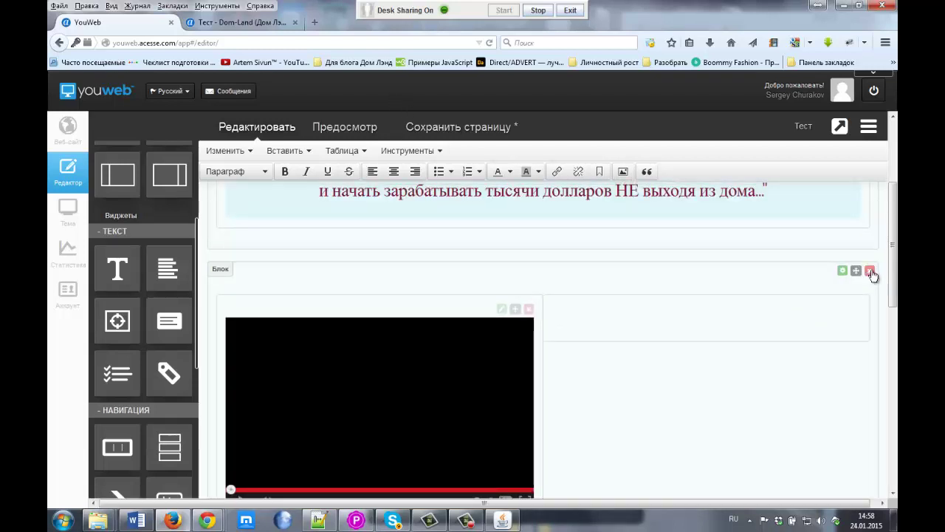
pyautogui.click(869, 270)
pyautogui.click(527, 254)
# - Delete the sample text and the "Lorem ipsum dolor sit amet" heading under the video
pyautogui.scroll(-3, 613, 317)
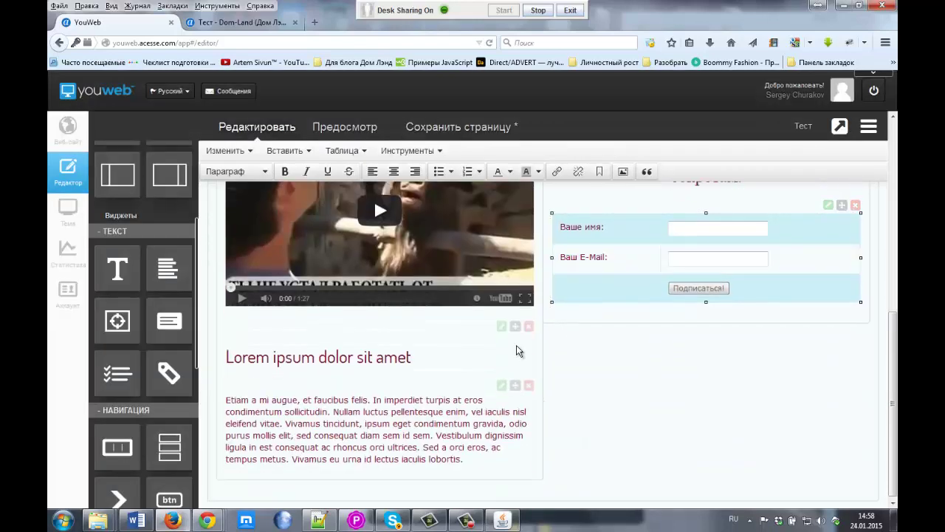
pyautogui.click(529, 385)
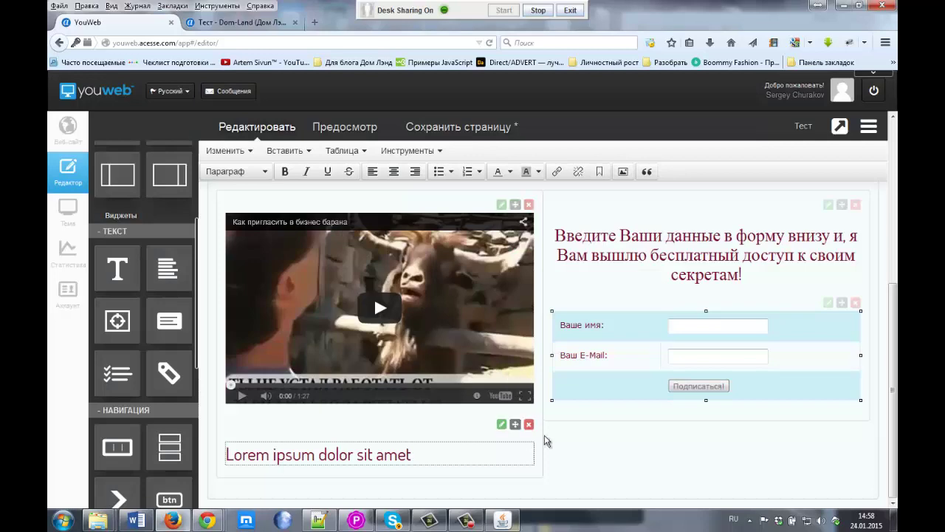
pyautogui.click(529, 424)
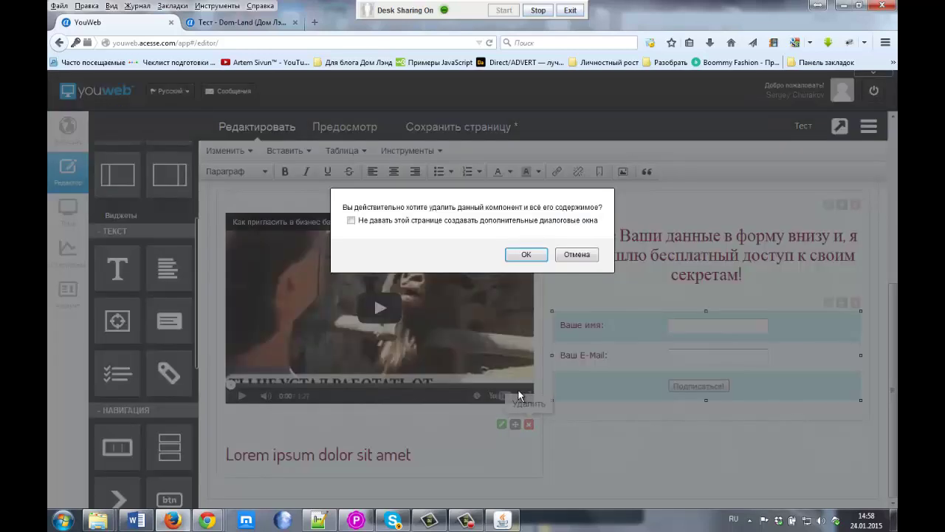
pyautogui.click(526, 254)
# - Save the page and switch to its live version to check it
pyautogui.scroll(4, 549, 285)
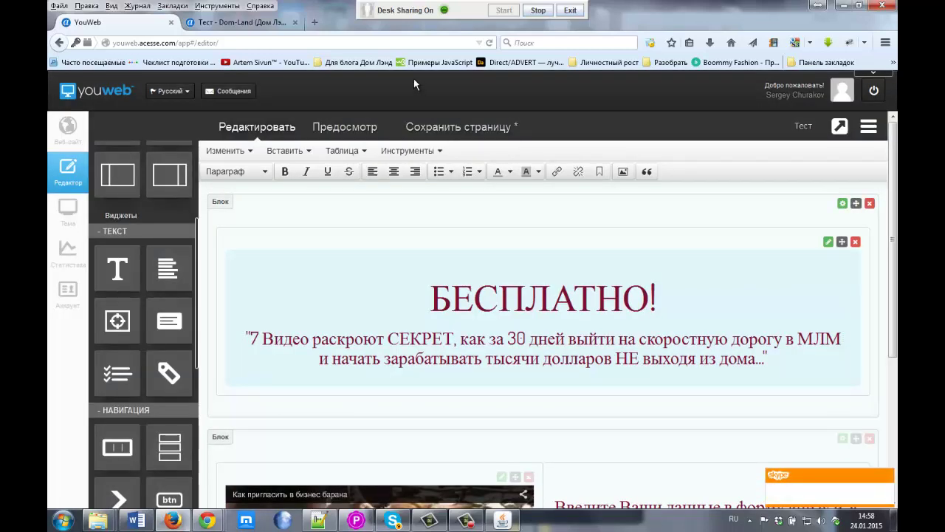
pyautogui.click(450, 126)
pyautogui.click(222, 27)
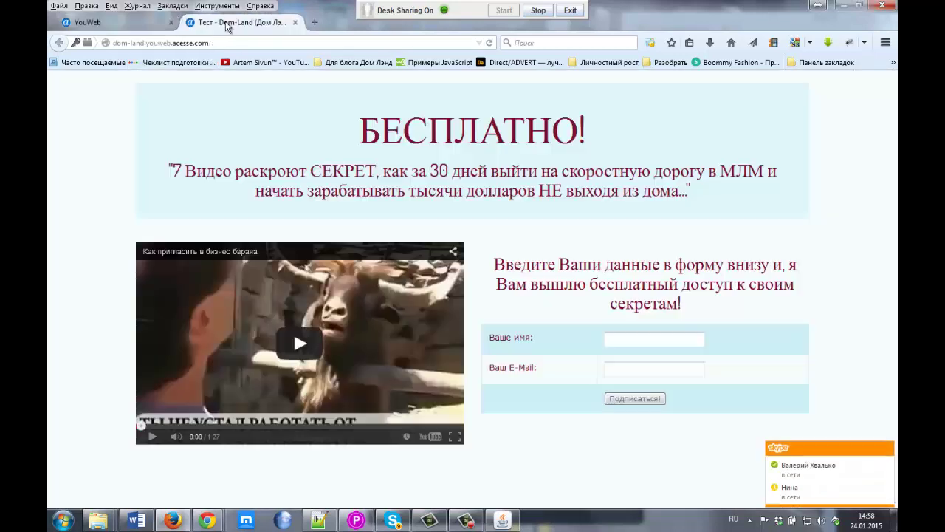
# - Reload the live page and fill the subscription form with "паор" as the name and "млрол" as the e-mail
pyautogui.click(490, 43)
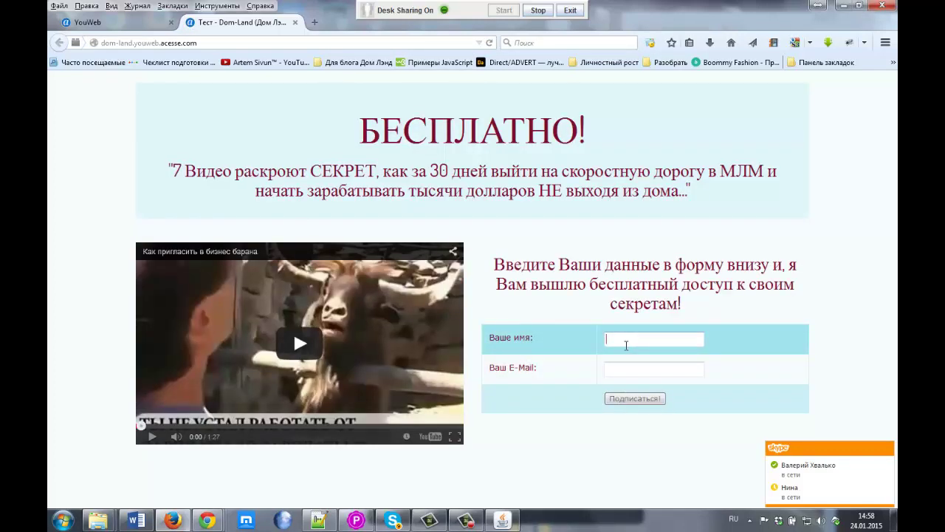
pyautogui.click(621, 370)
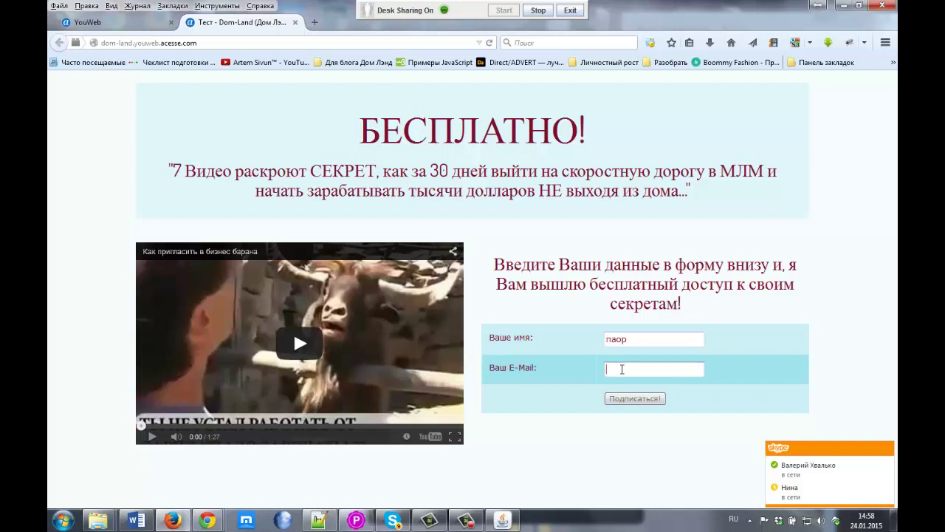
pyautogui.write('млрол')
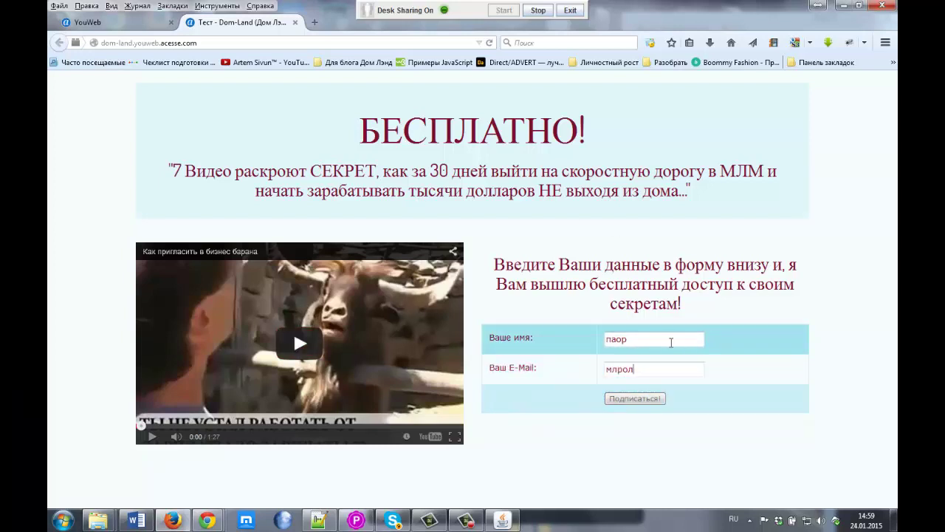
# - Clear the test entries from the subscription form's name and e-mail fields
pyautogui.moveTo(654, 339); pyautogui.dragTo(570, 338)
pyautogui.press('BackSpace')
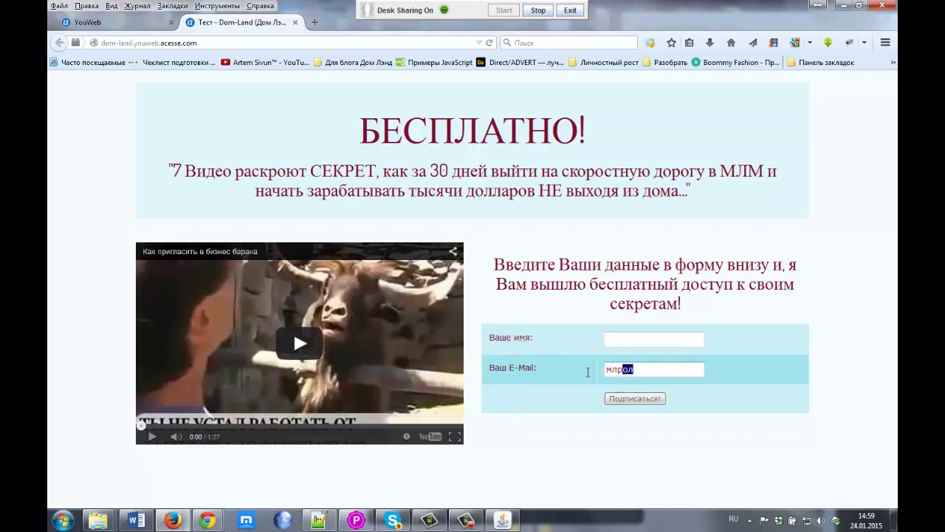
pyautogui.moveTo(588, 371); pyautogui.dragTo(587, 372)
pyautogui.press('BackSpace')
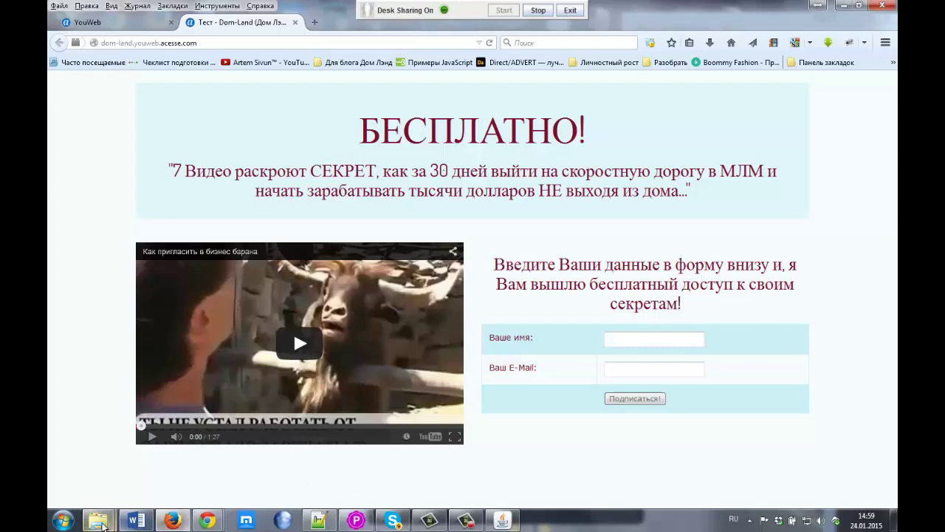
# - Switch to the sample funnel page in Chrome and select the copyright line under its form
pyautogui.moveTo(190, 525)
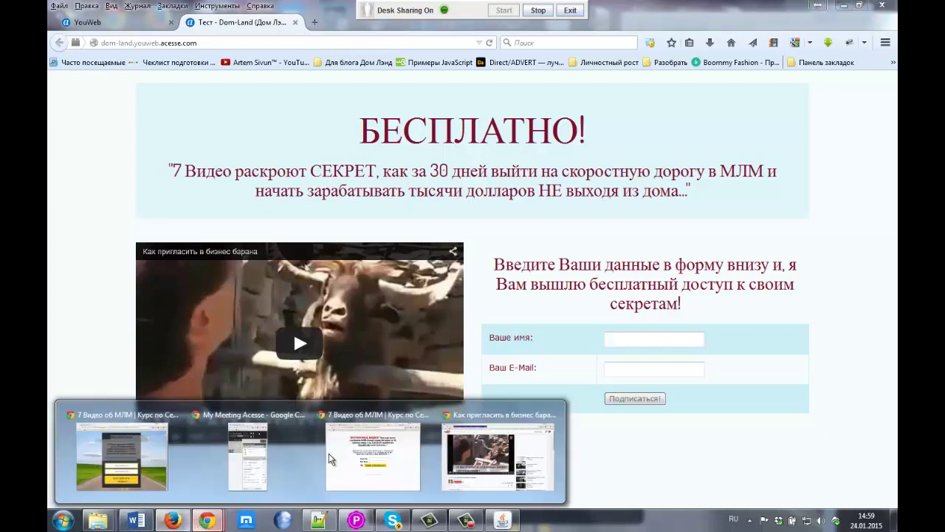
pyautogui.click(374, 450)
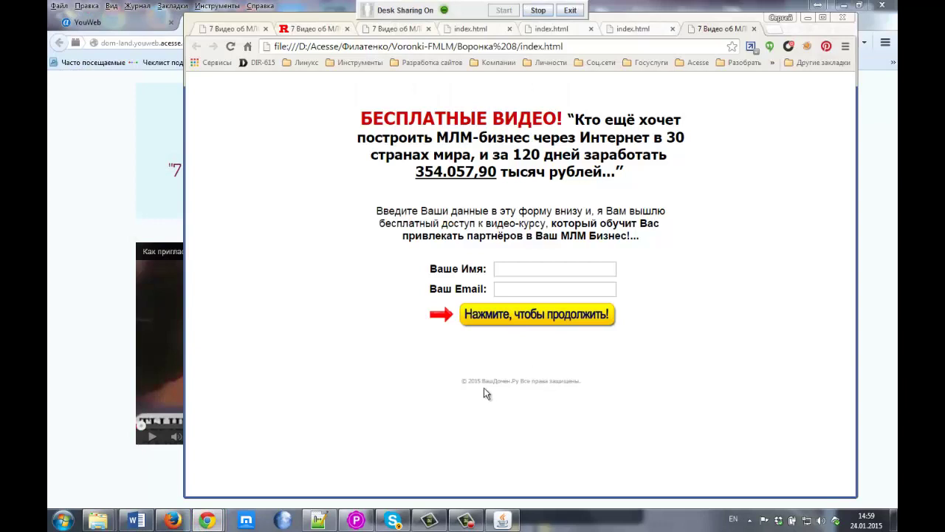
pyautogui.moveTo(466, 380); pyautogui.dragTo(572, 380)
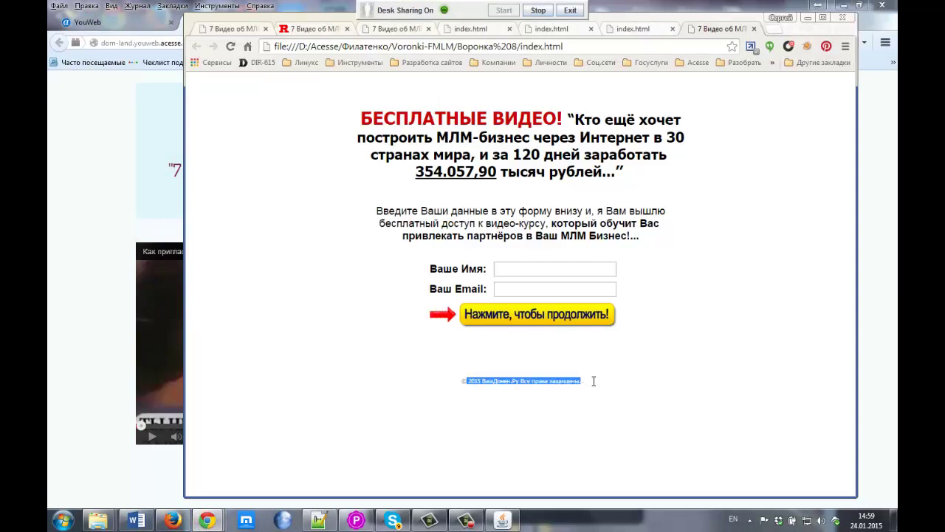
pyautogui.click(591, 387)
pyautogui.moveTo(581, 383); pyautogui.dragTo(501, 382)
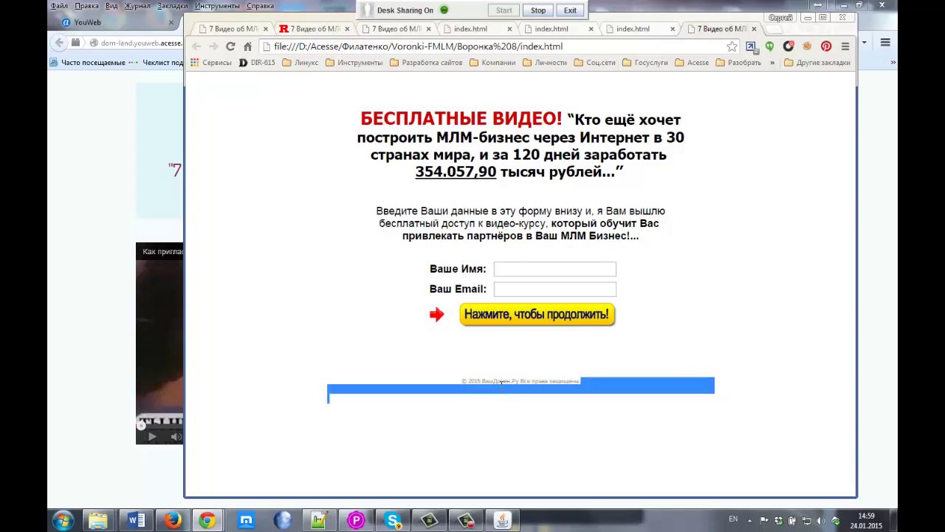